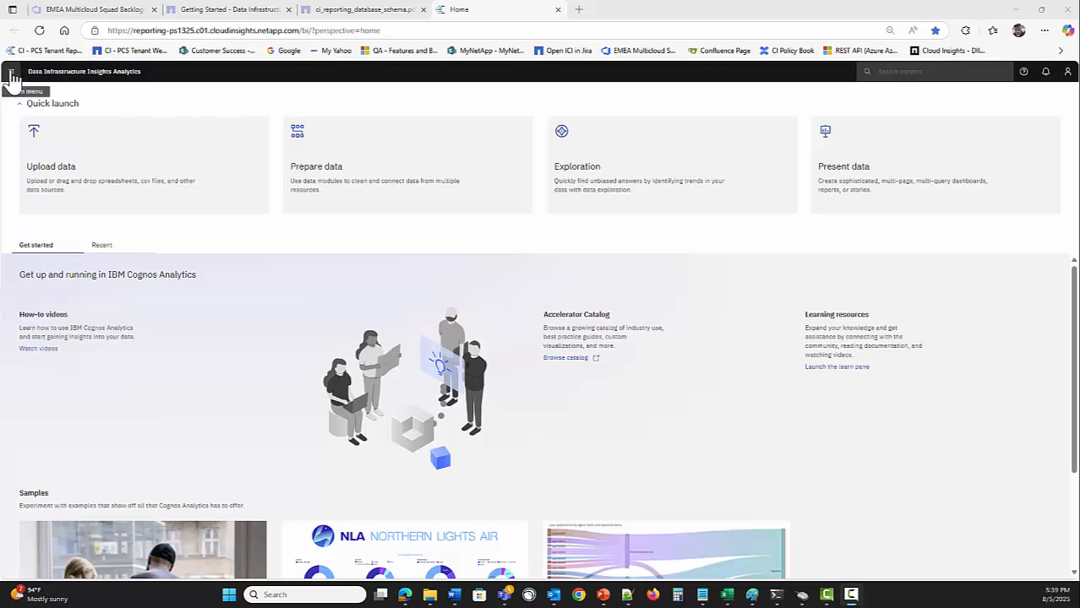
Create a new report from the blank template via the navigation menu's New > Report
left_click(11, 71)
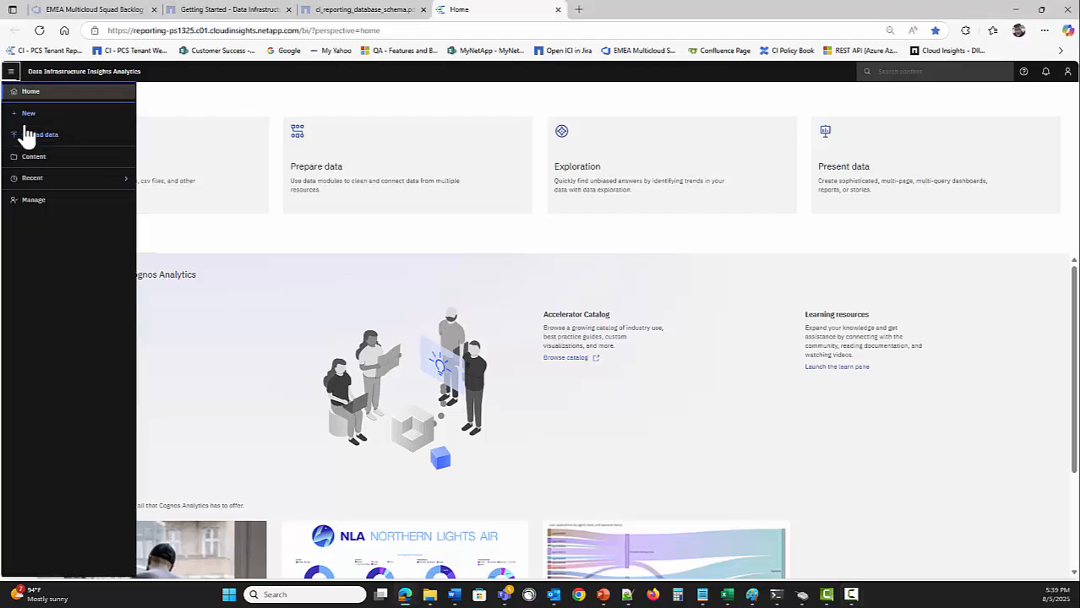
left_click(25, 113)
left_click(169, 206)
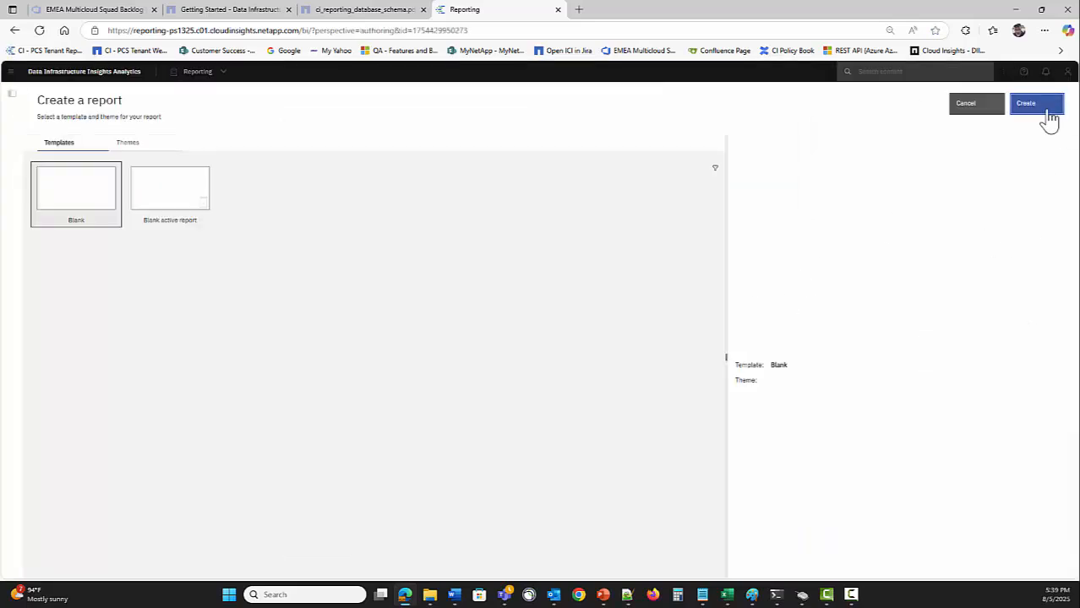
left_click(1048, 119)
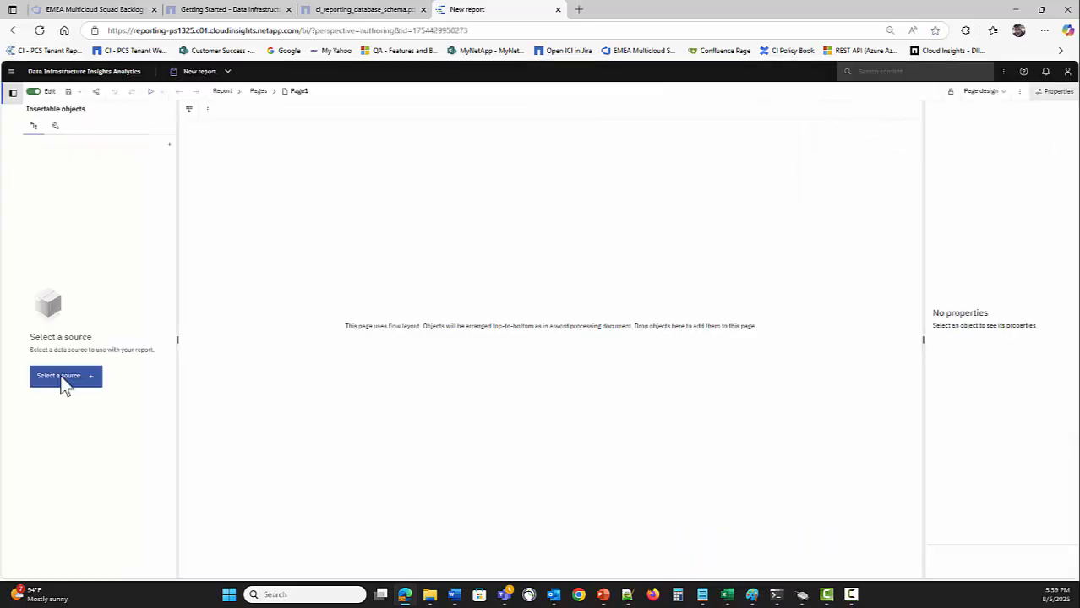
Pick the Inventory package under Team content > Packages as the report's source
left_click(58, 382)
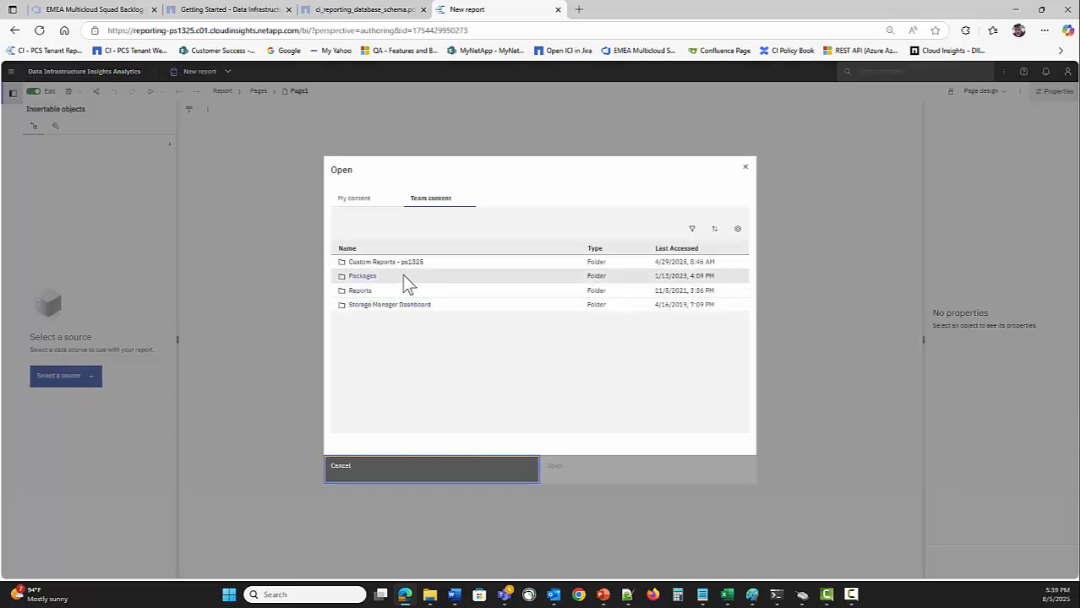
left_click(360, 279)
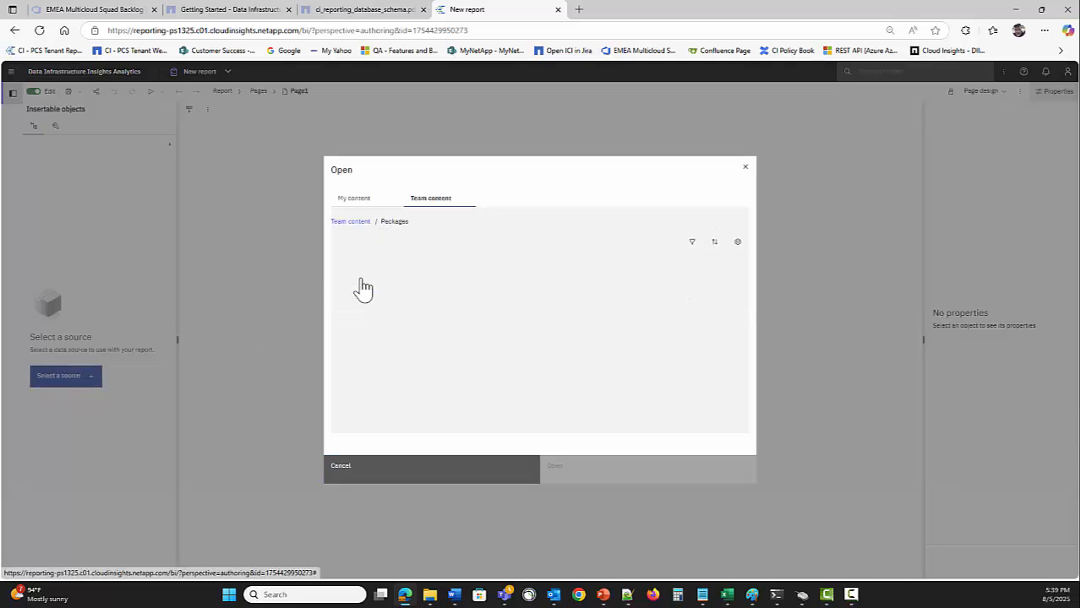
scroll(487, 345, "down", 4)
double_click(364, 320)
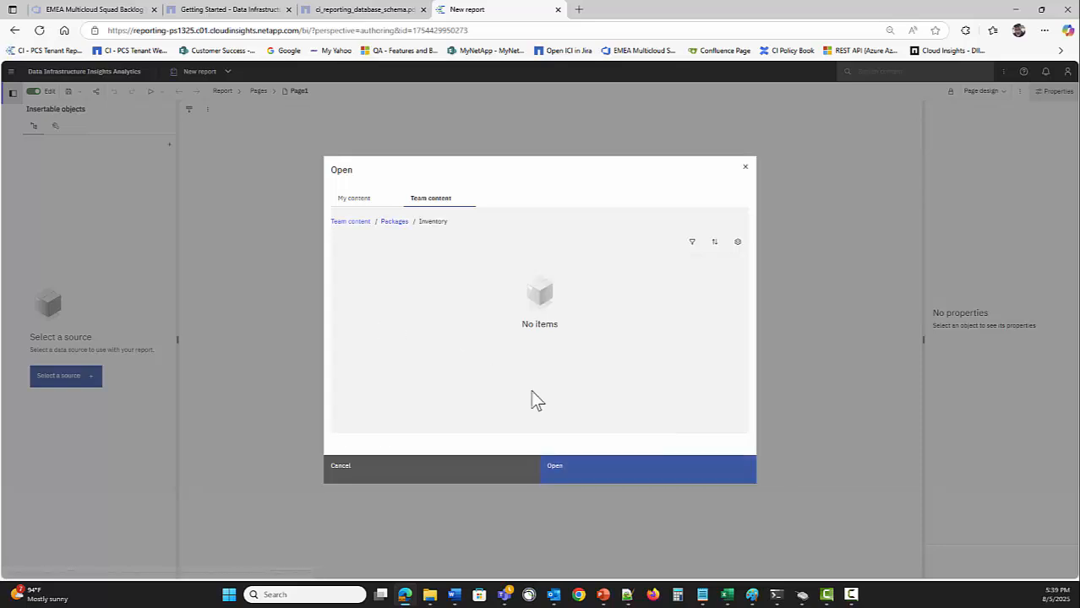
left_click(610, 479)
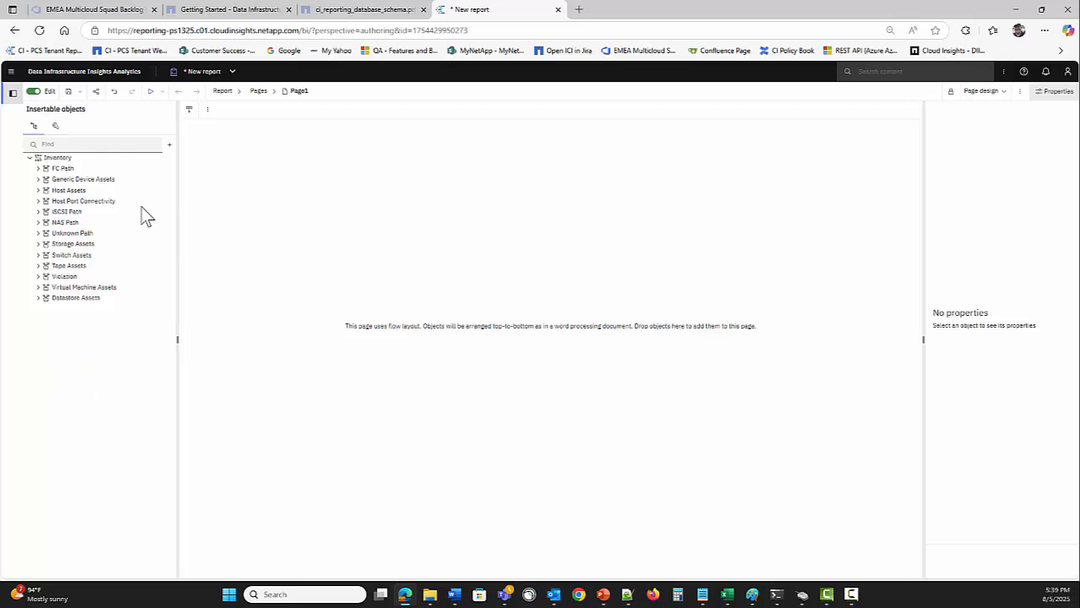
Insert a 1-column, 1-row table at the top of Page1 with Maximize width off
left_click(55, 126)
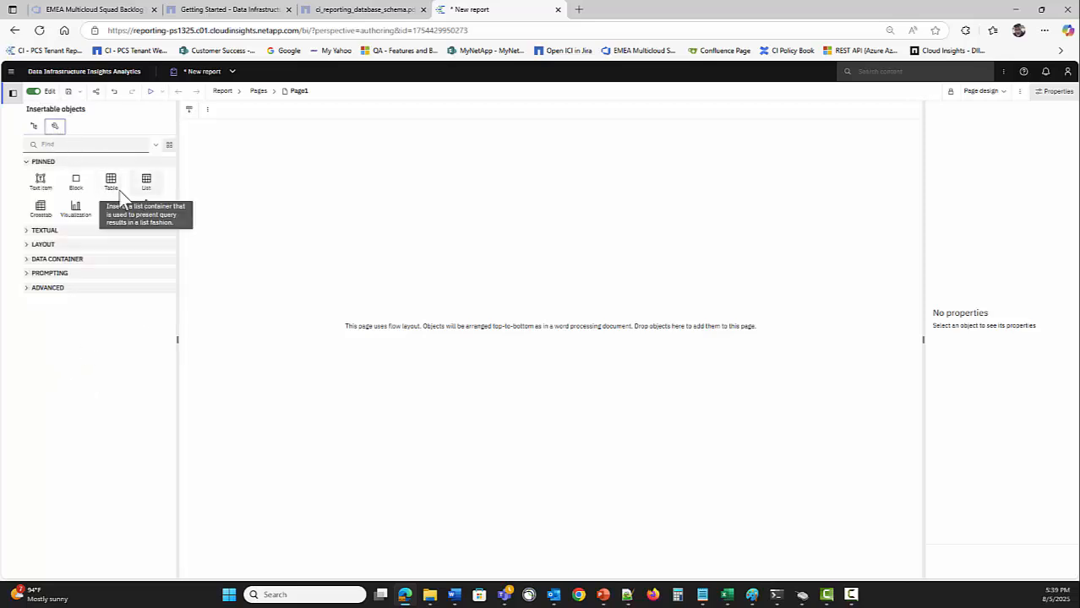
left_click_drag(111, 183, 279, 266)
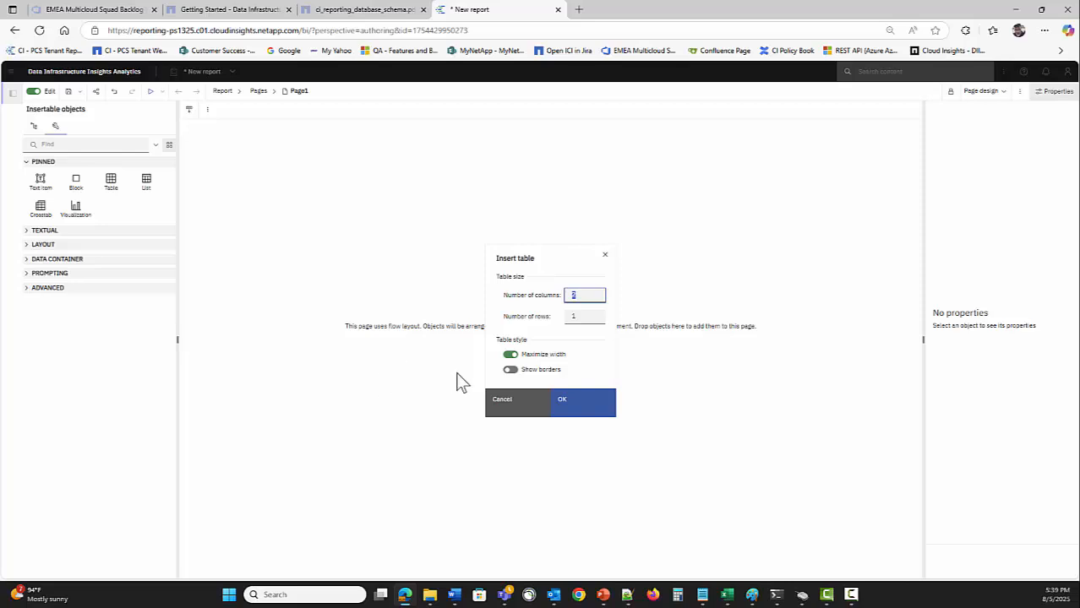
left_click(511, 355)
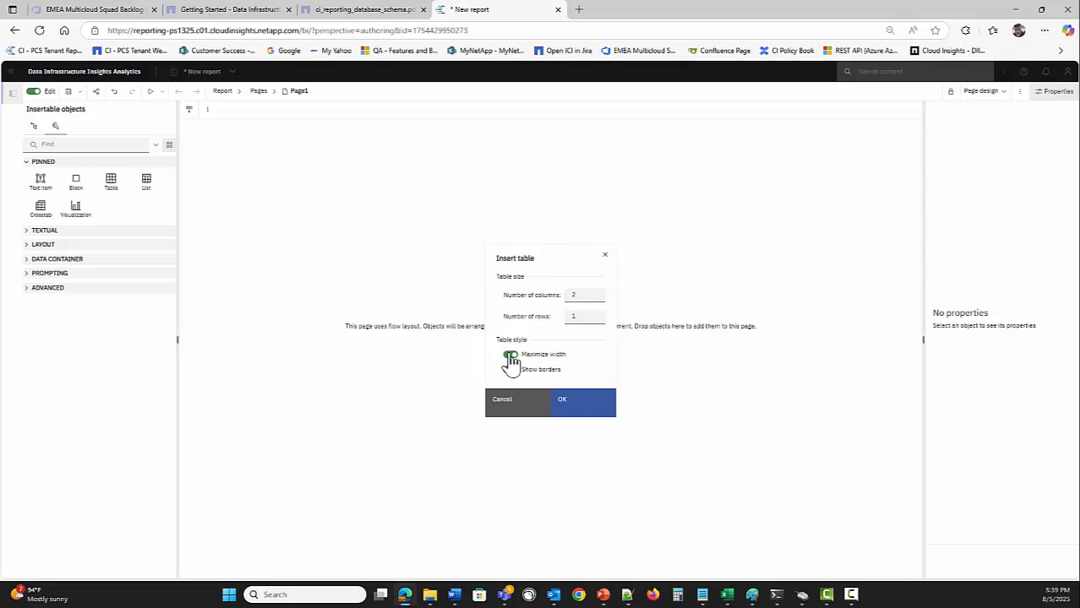
double_click(586, 298)
type("1")
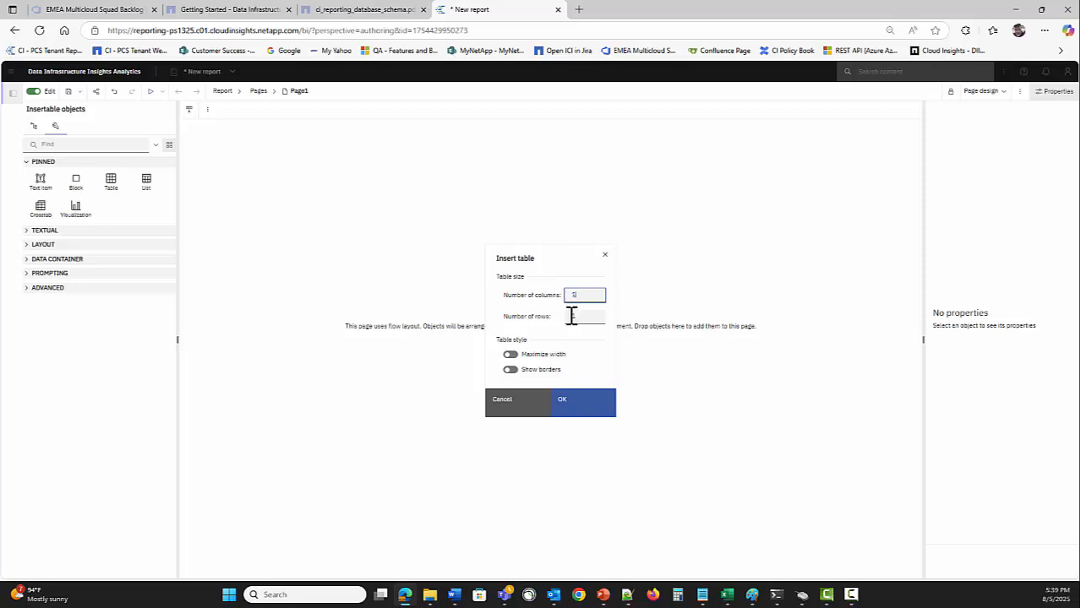
left_click(591, 316)
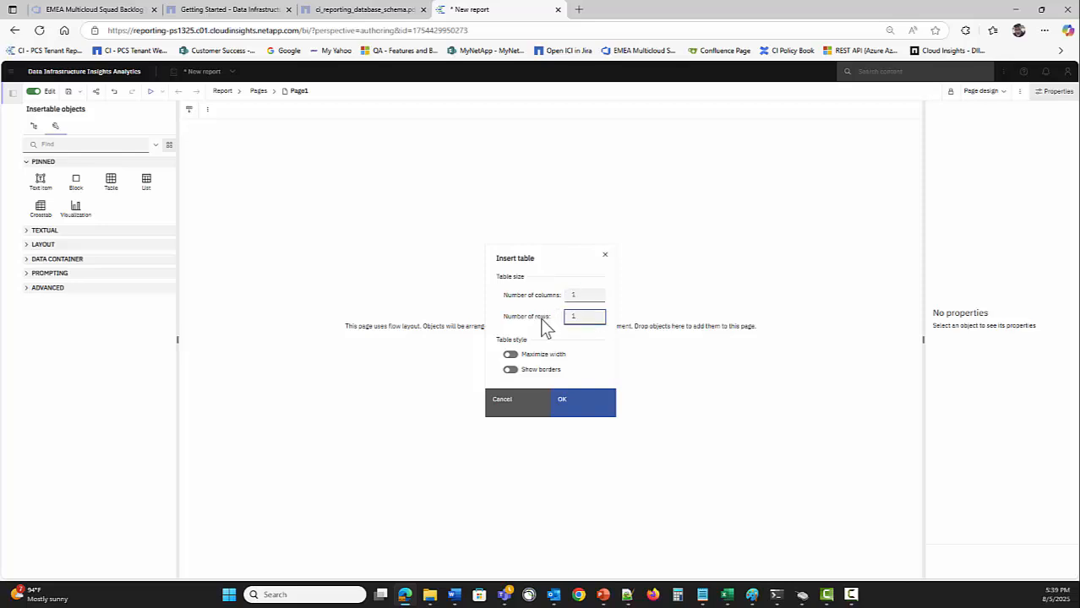
left_click(573, 401)
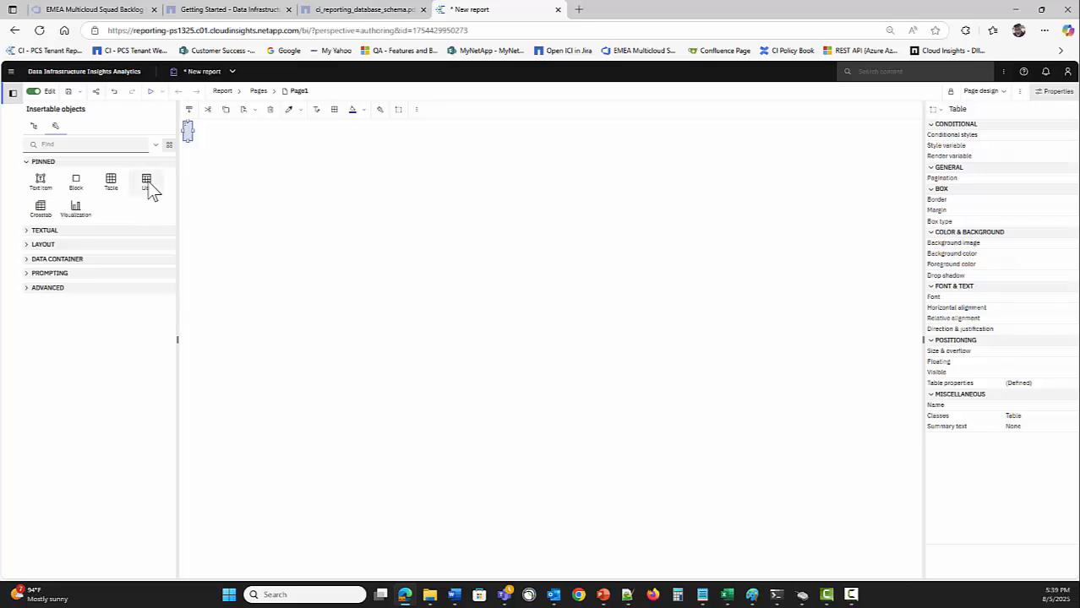
Add an empty list using Query1 to the table, then drag in a visualization
left_click_drag(160, 191, 189, 140)
left_click(580, 391)
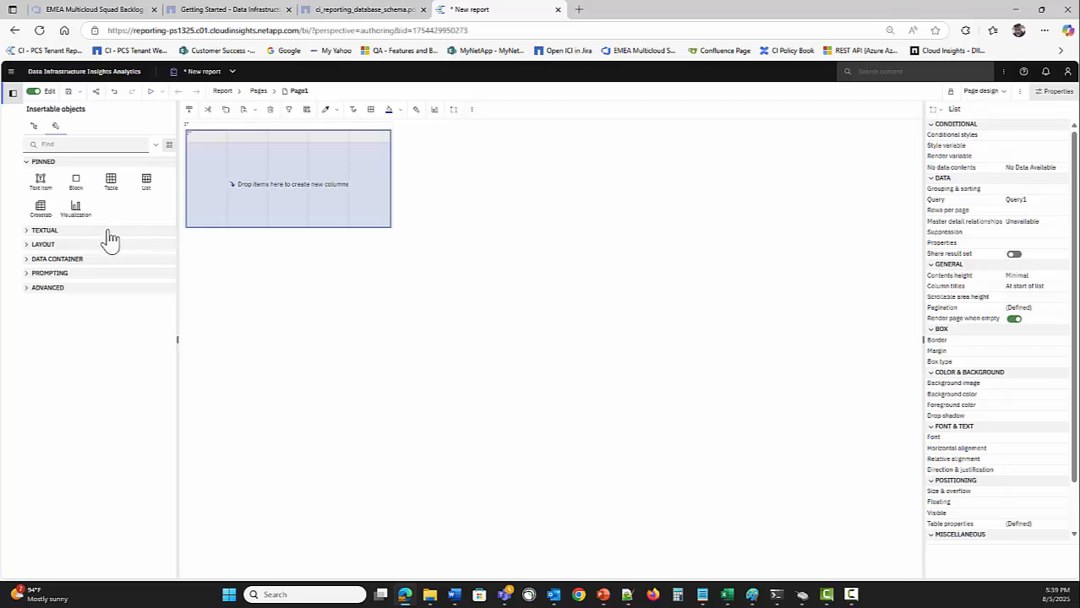
left_click_drag(100, 208, 217, 127)
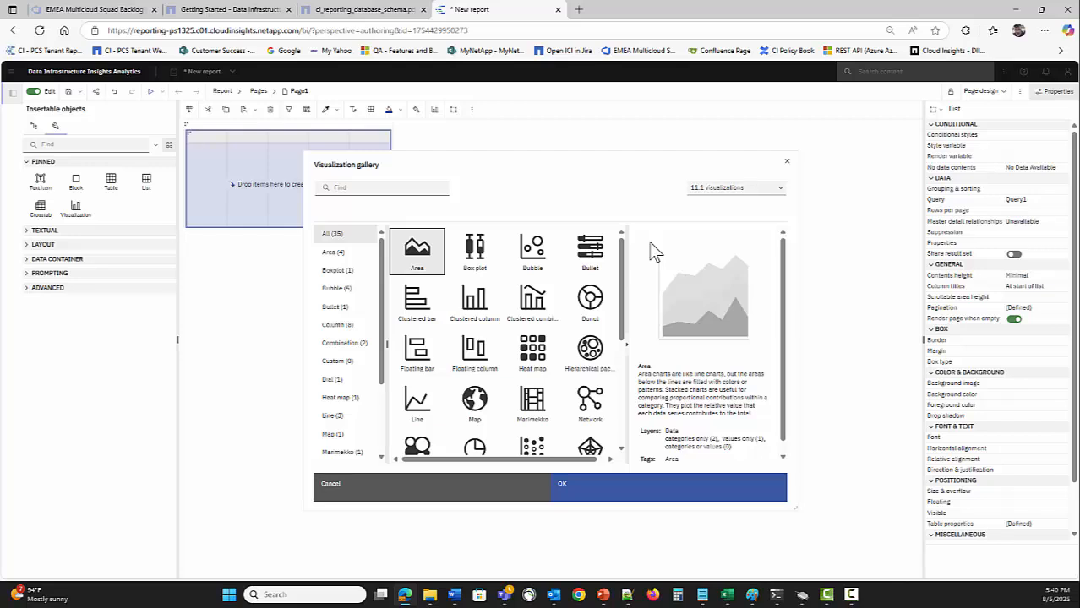
Insert the first Clustered Line chart from the Charts > Line collection
left_click(710, 189)
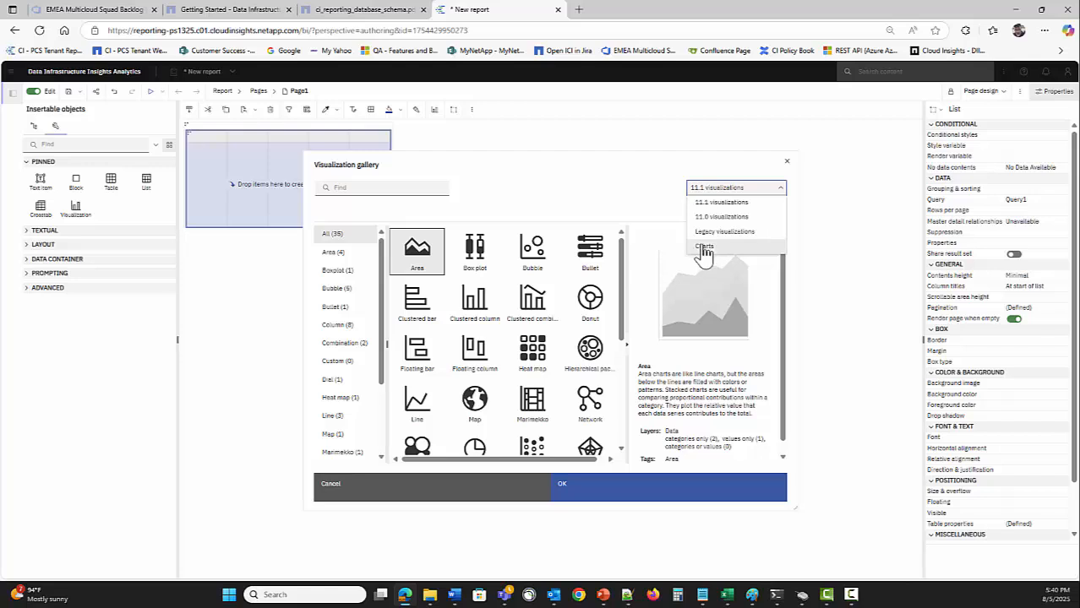
left_click(704, 247)
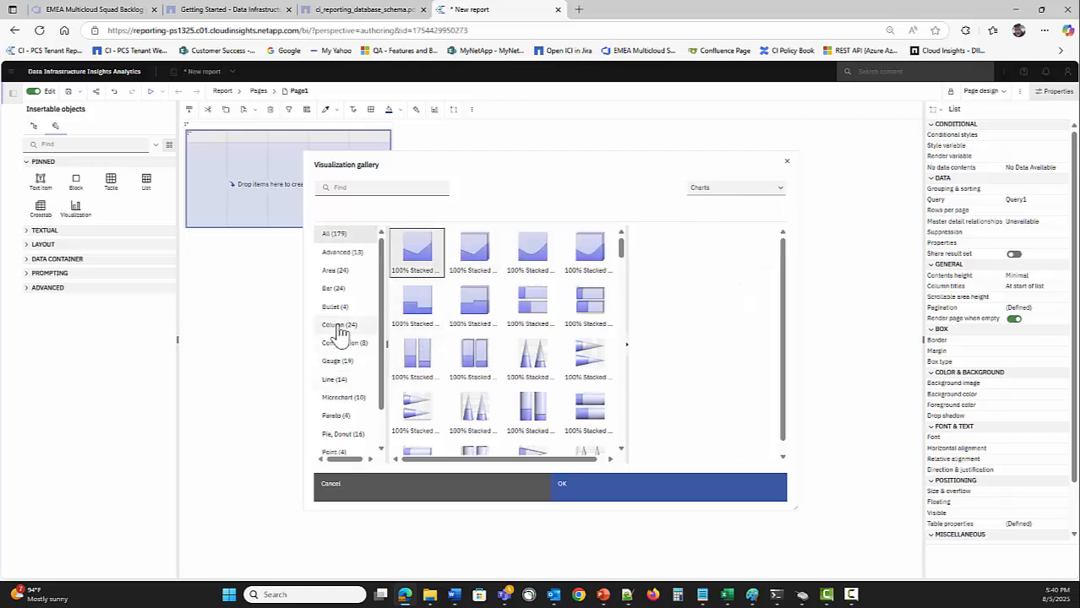
left_click(333, 379)
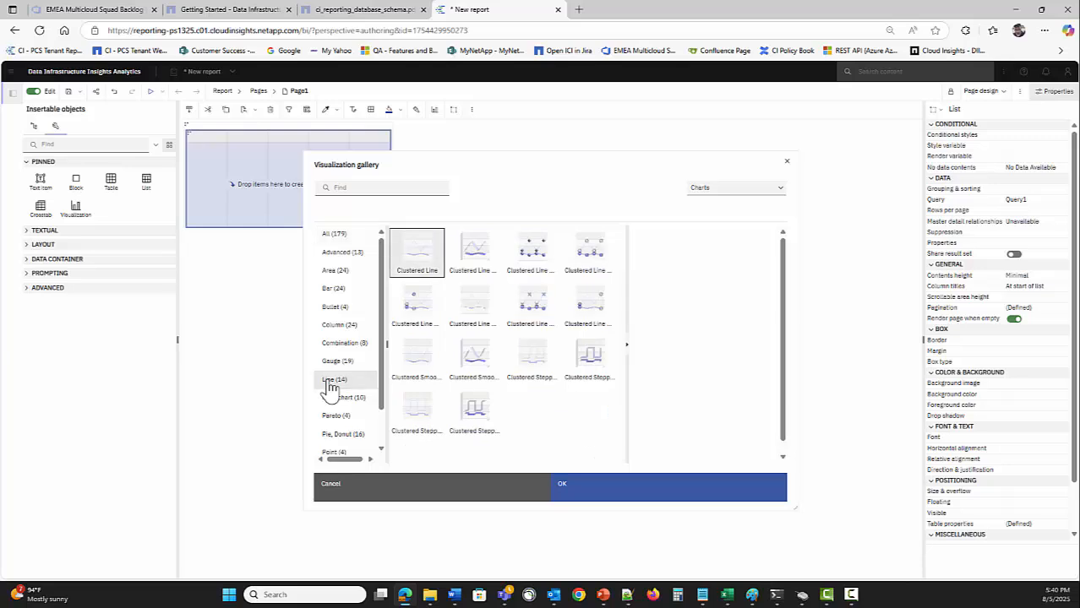
left_click(418, 261)
left_click(615, 499)
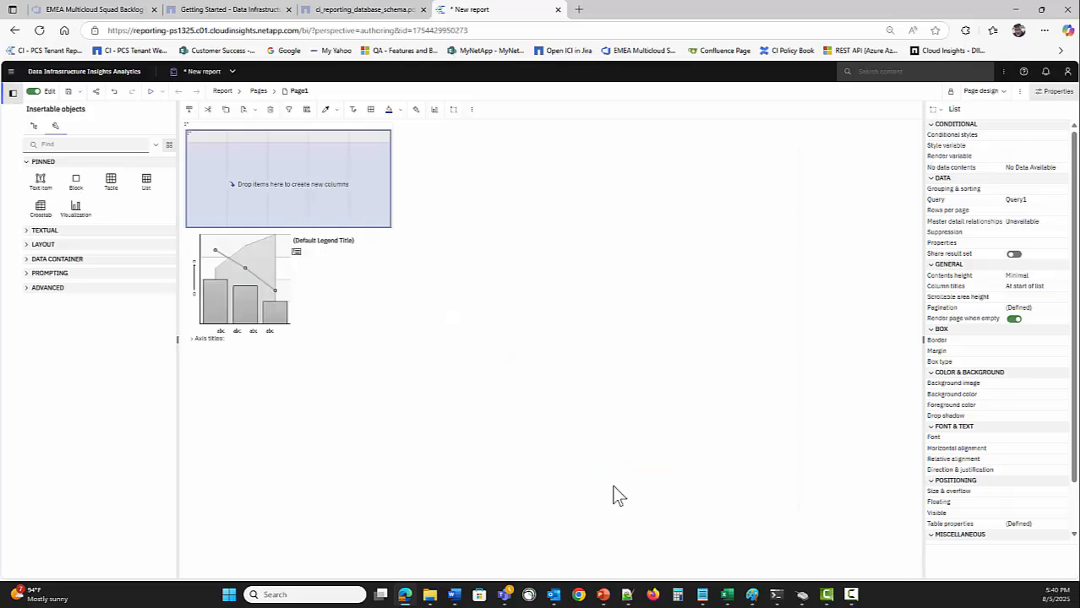
Move the chart above the list and give the list's table cell 10 px top padding
left_click(243, 303)
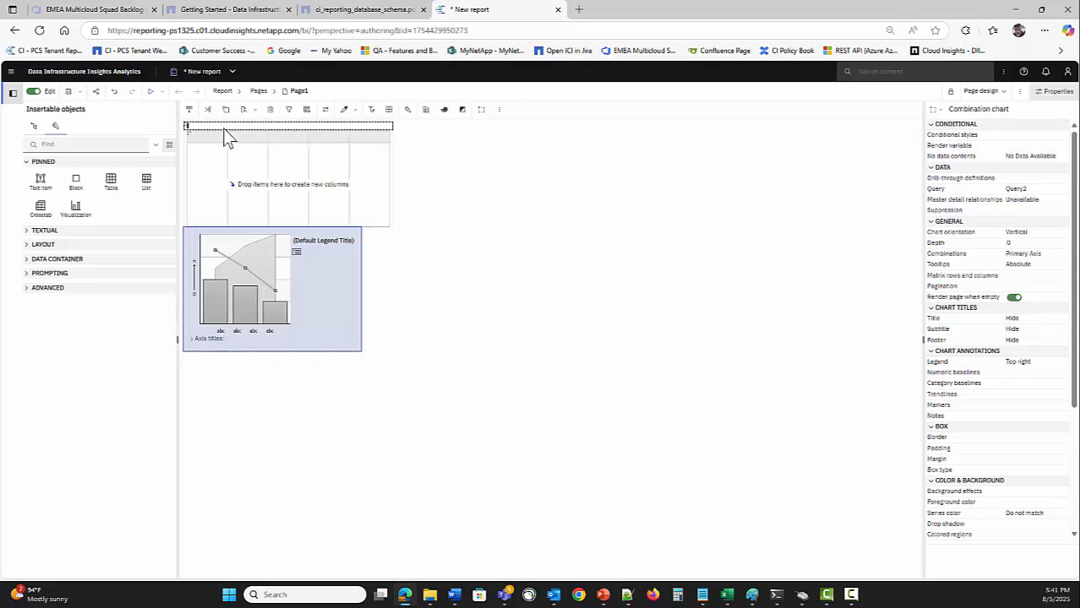
left_click_drag(223, 127, 222, 127)
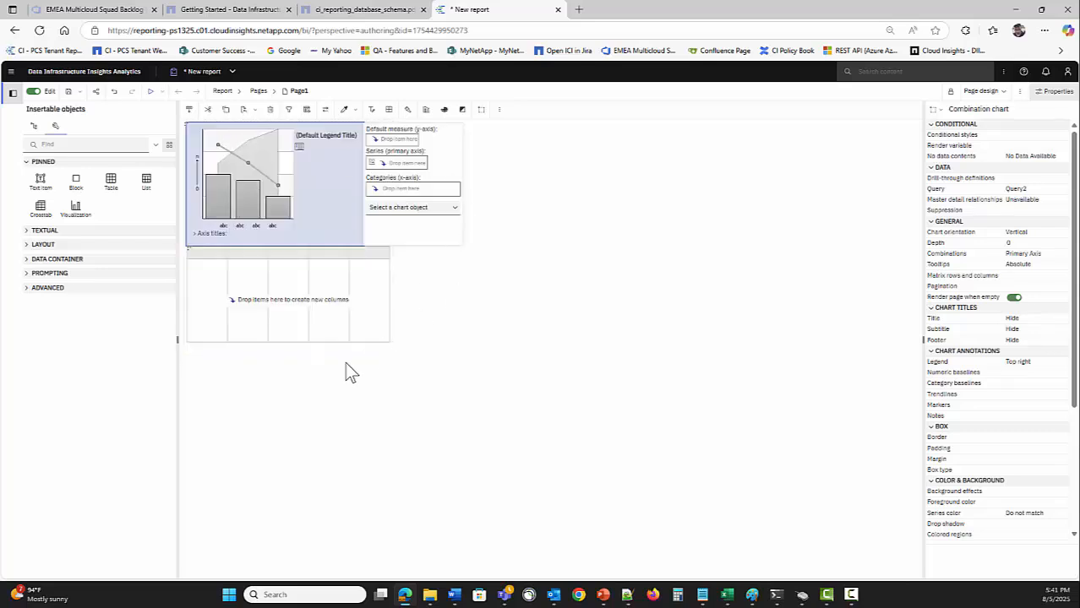
left_click(191, 266)
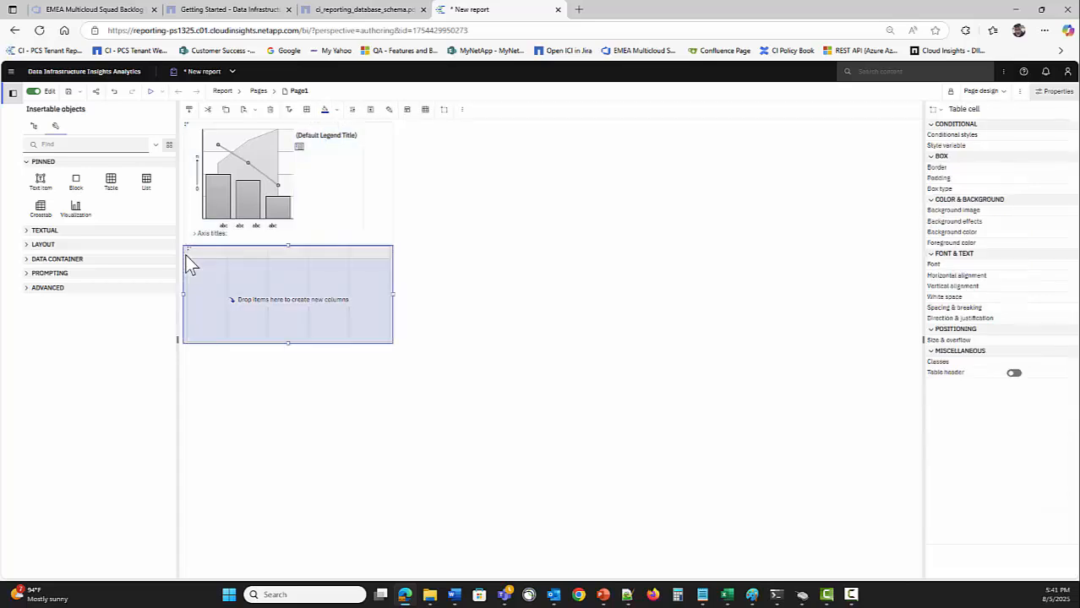
left_click(1072, 180)
left_click(553, 253)
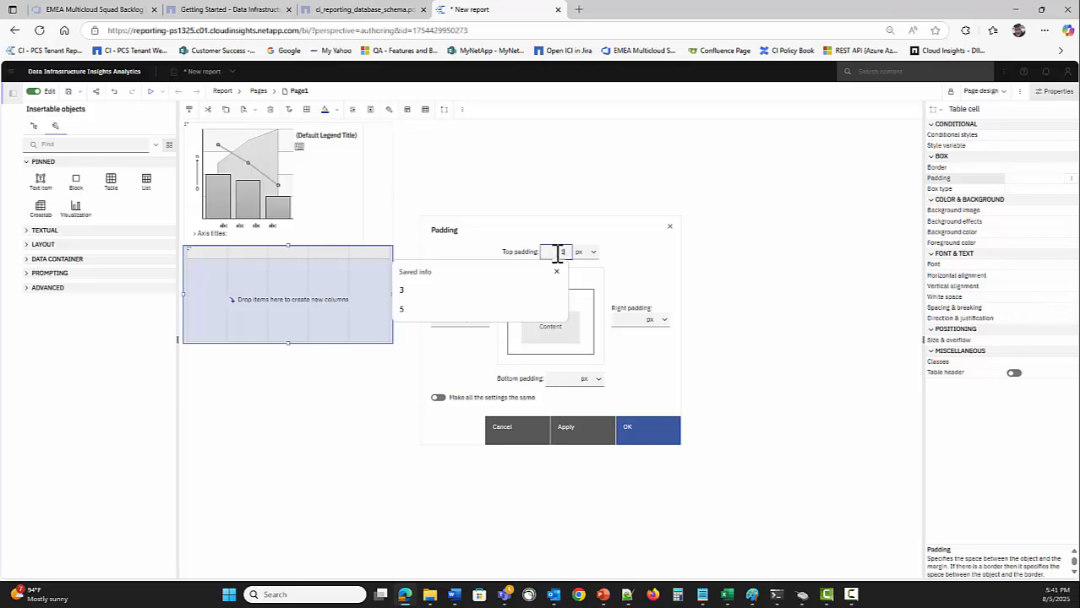
type("10")
key("Return")
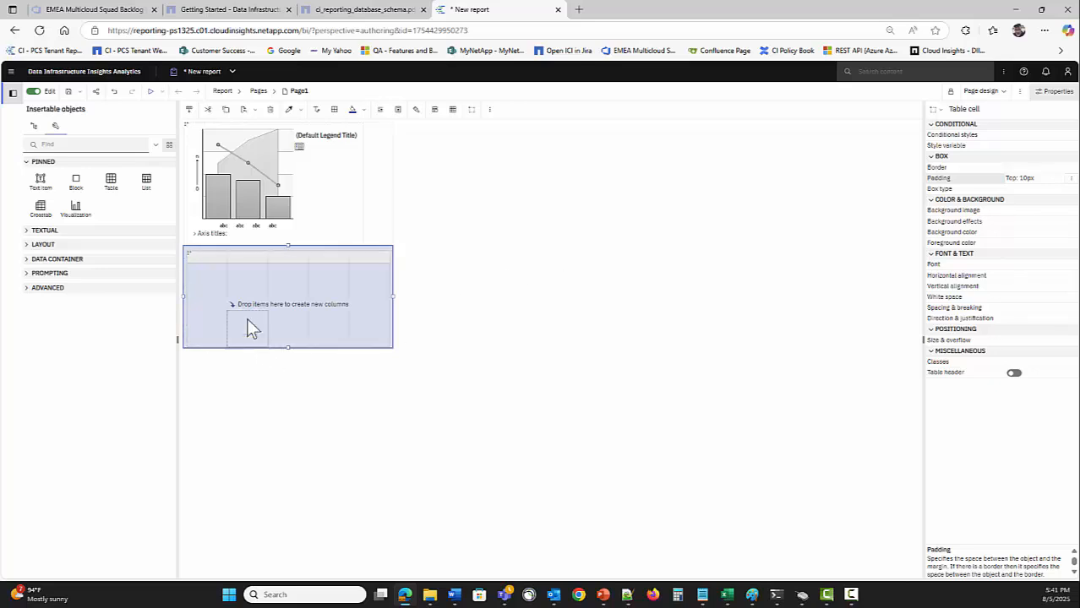
left_click(392, 400)
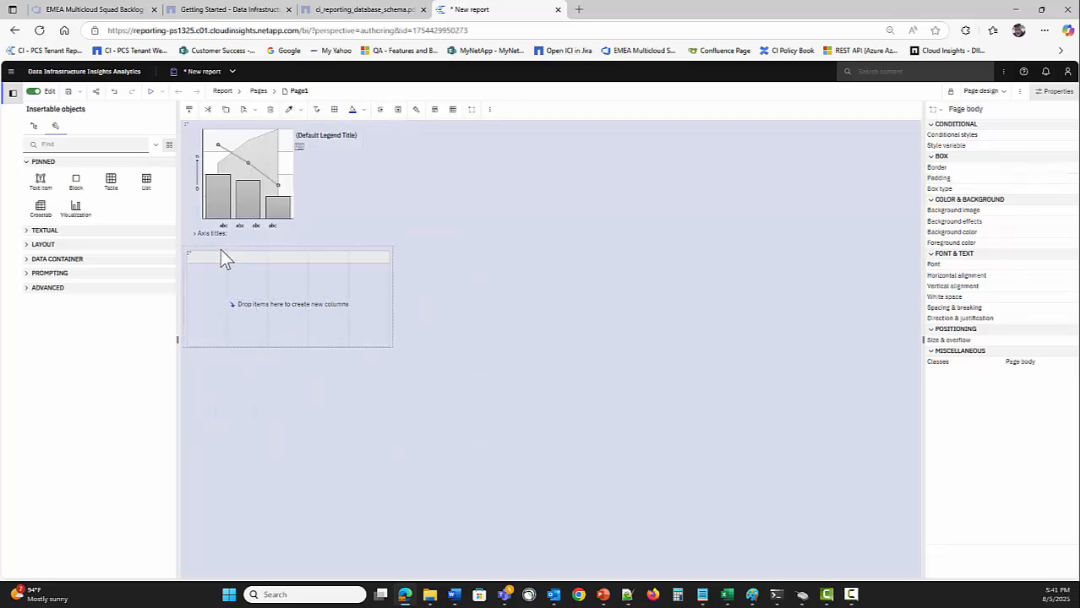
left_click(228, 179)
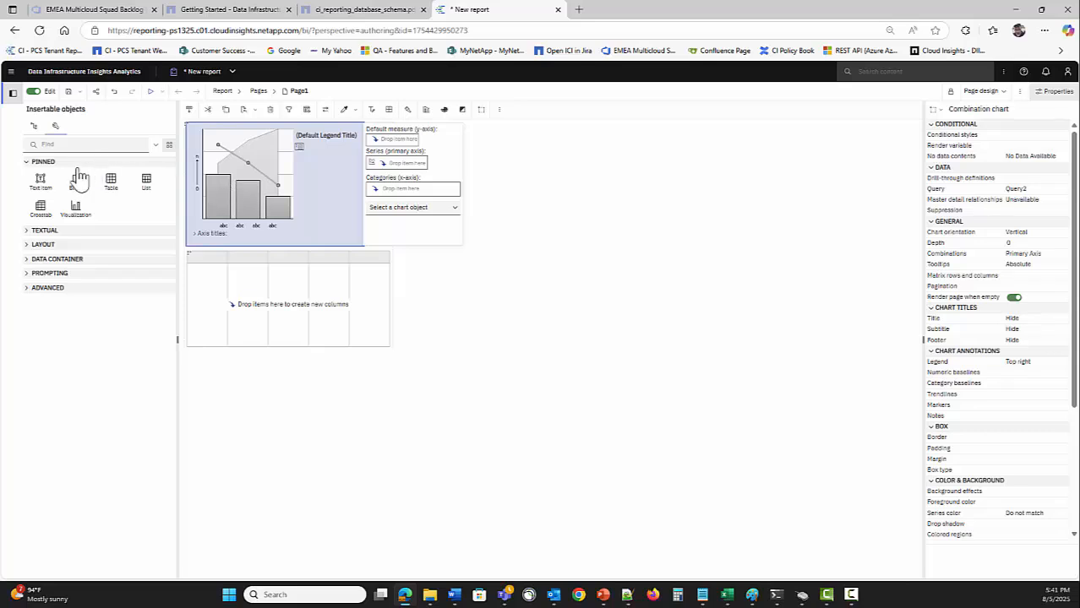
Add Storage Name, Family, Manufacturer and Model from Storage Assets as list columns
left_click(34, 126)
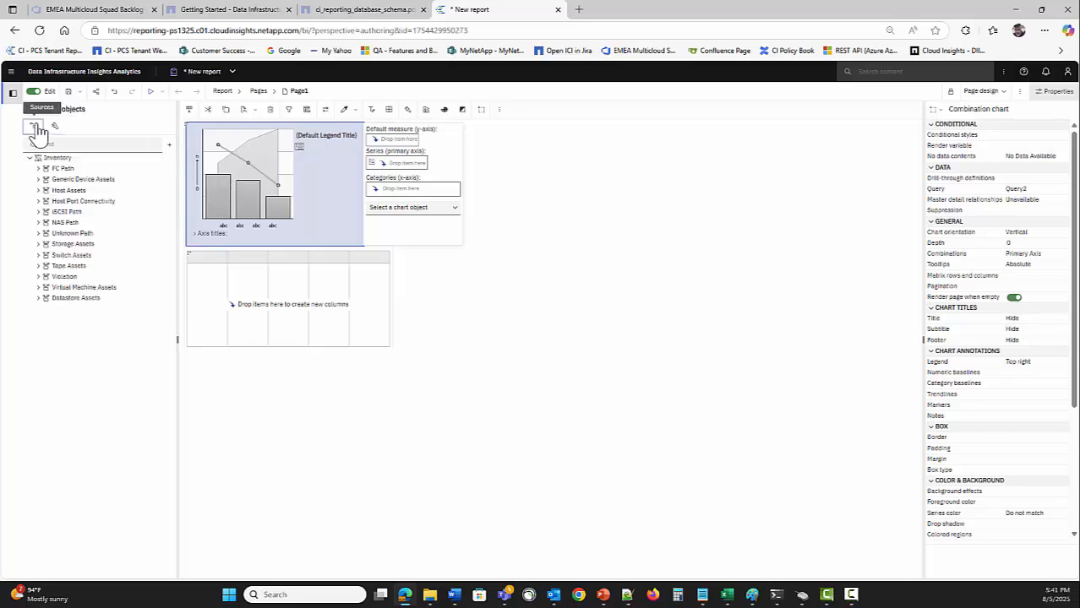
left_click(38, 245)
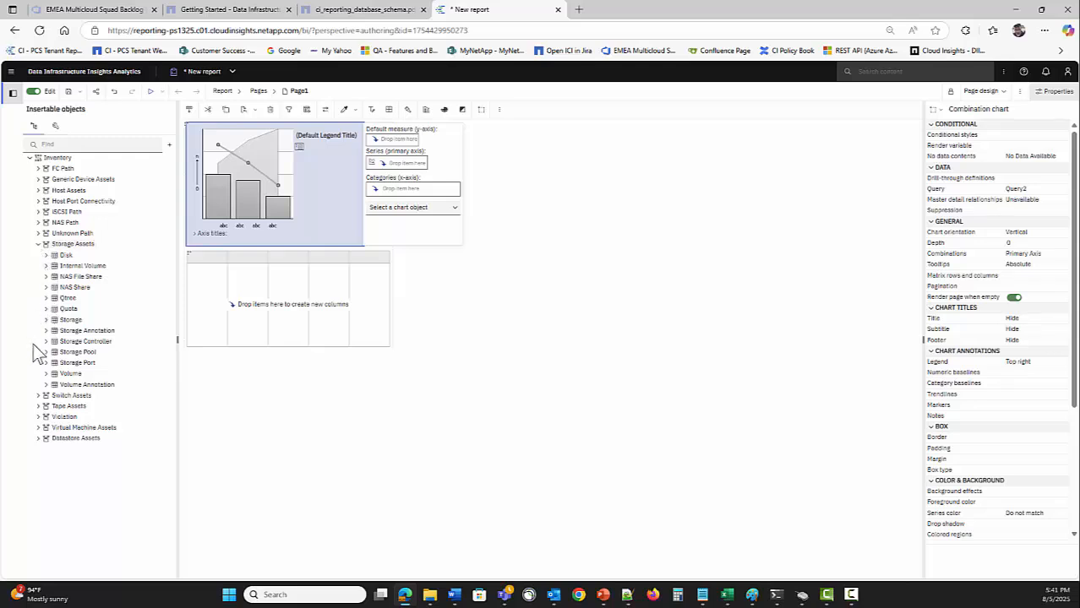
left_click(45, 320)
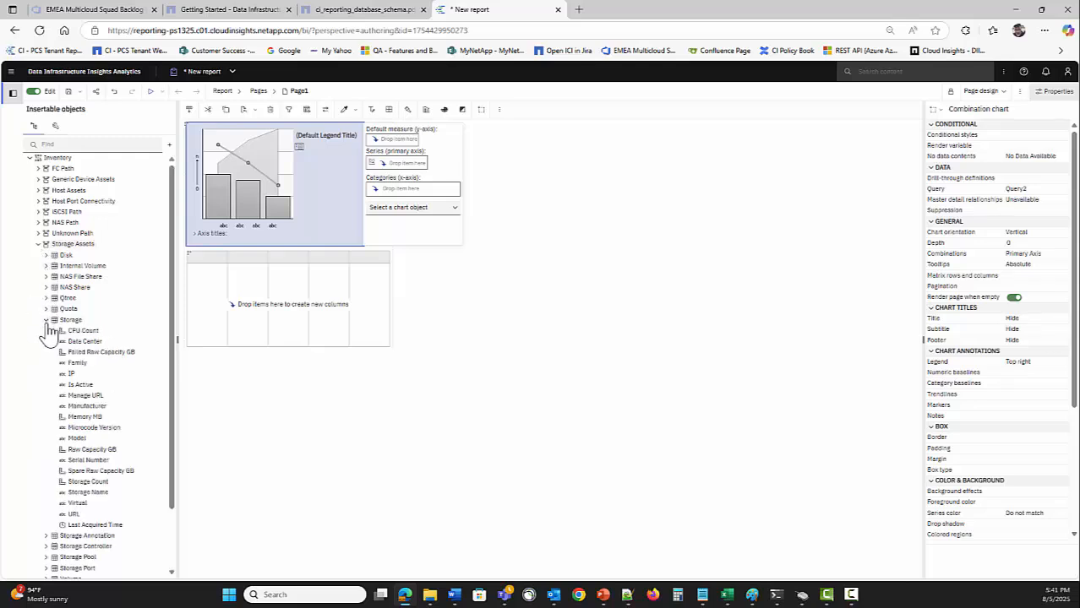
left_click(85, 494)
left_click(80, 364, "ctrl")
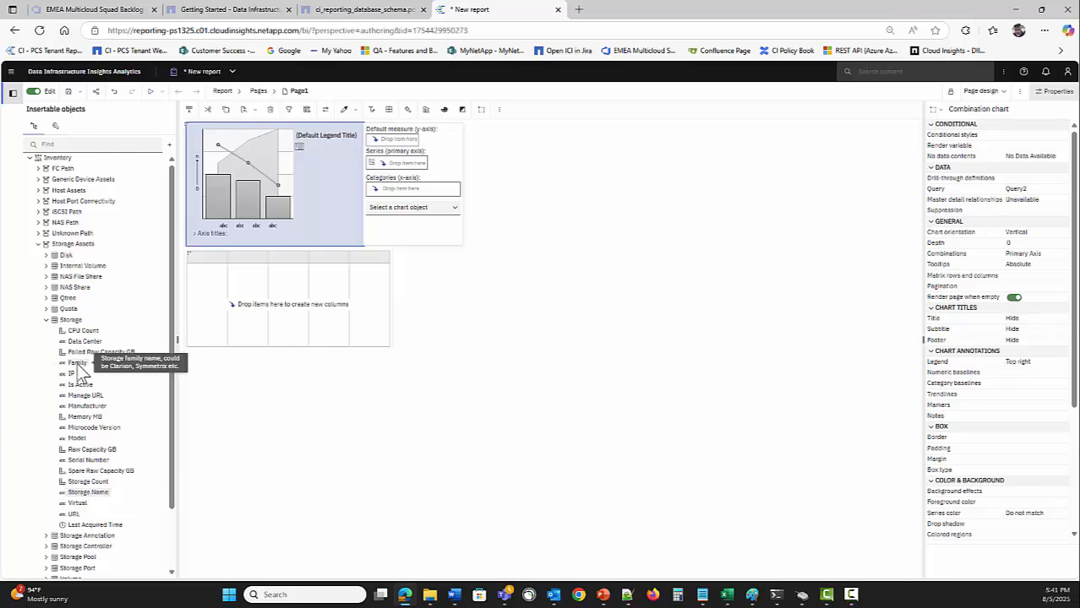
left_click(89, 407, "ctrl")
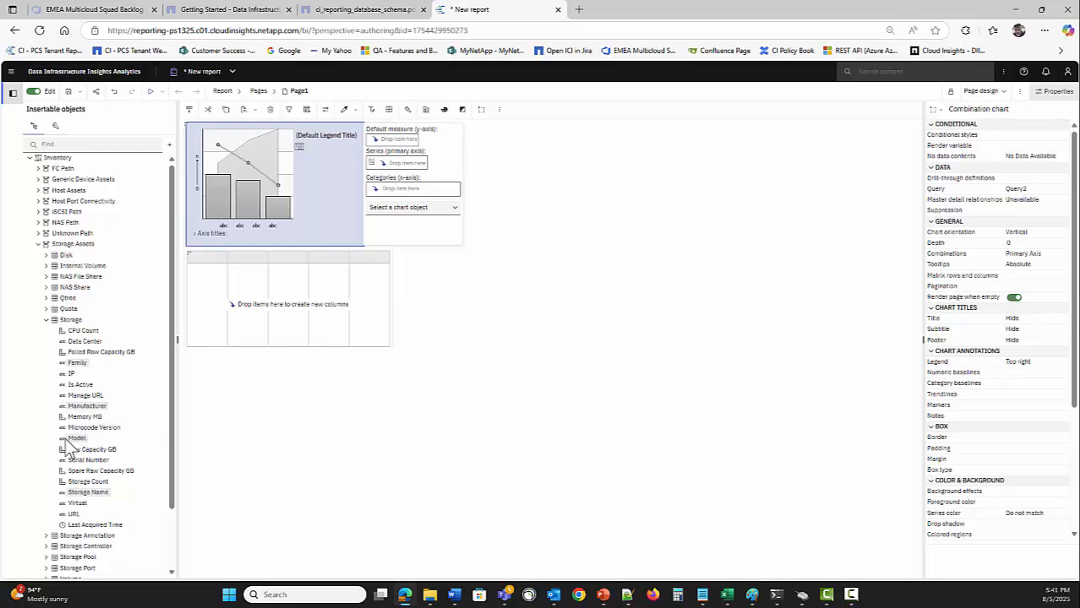
left_click(76, 439, "ctrl")
left_click_drag(78, 441, 210, 330)
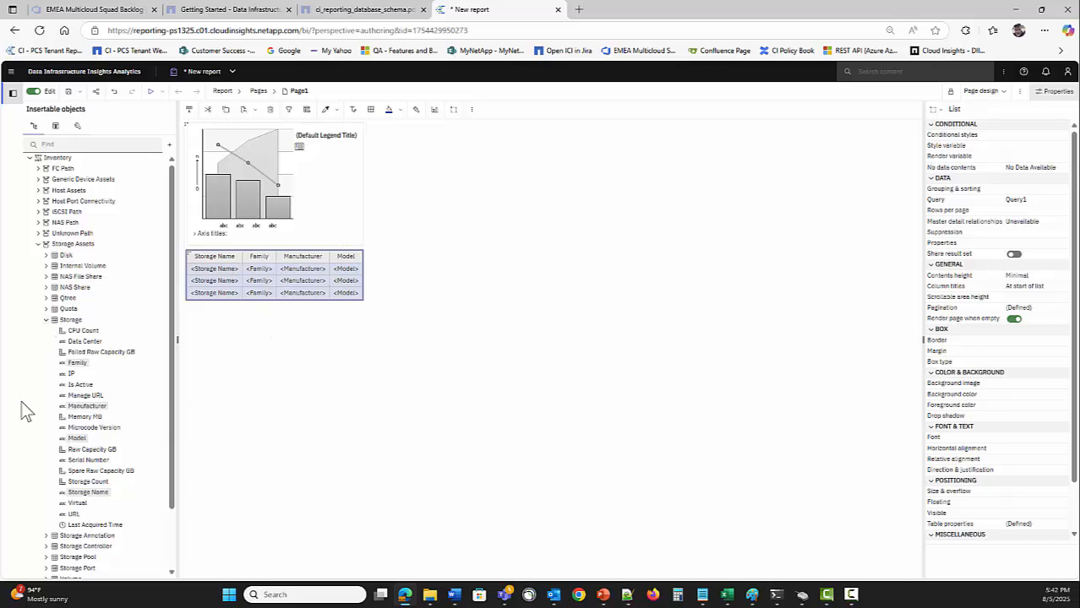
Add Total Allocated Capacity GB and Total Used Capacity GB columns after Model
left_click(46, 557)
scroll(34, 476, "down", 5)
scroll(29, 454, "up", 1)
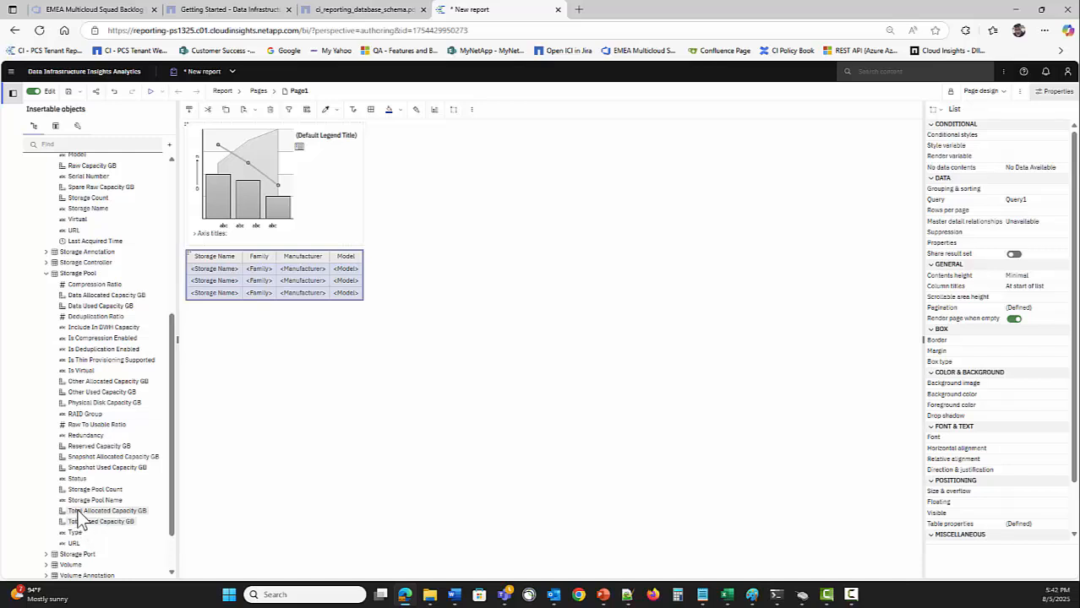
left_click_drag(77, 510, 358, 291)
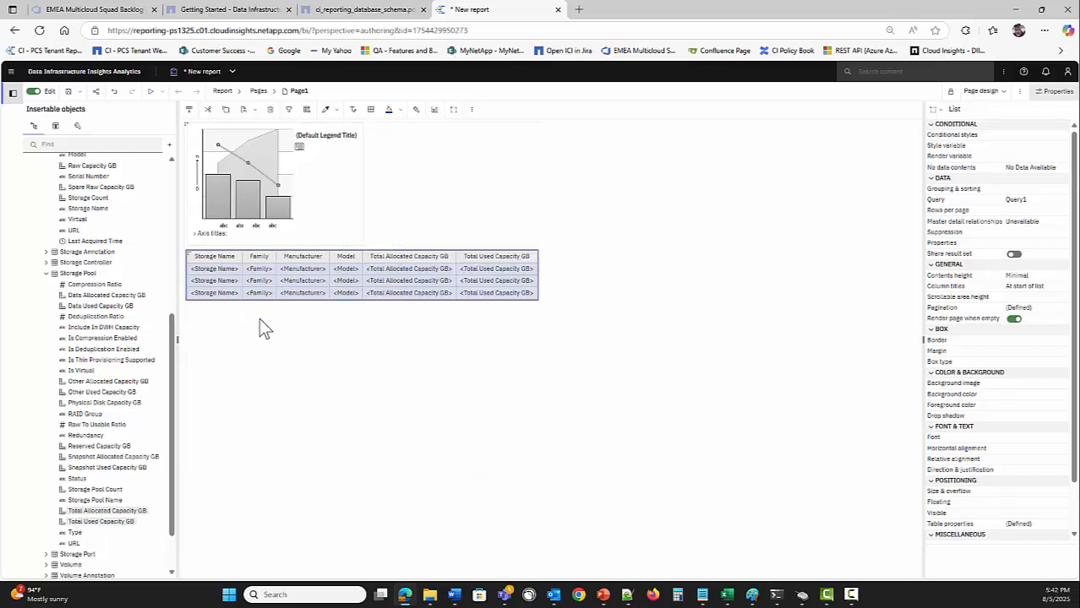
left_click(250, 182)
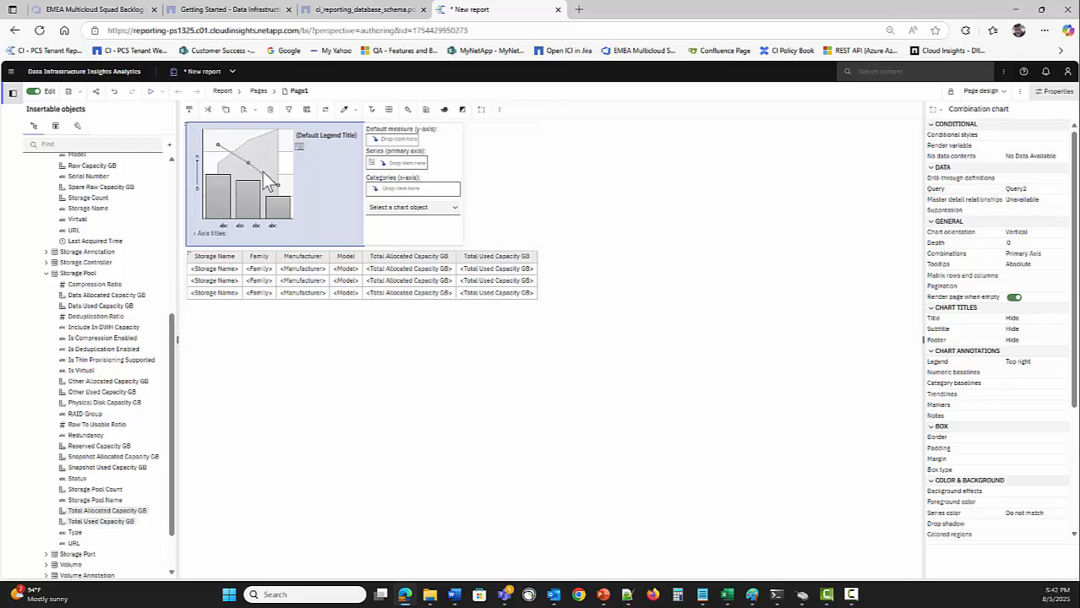
Set the chart's query to Query1, Storage Name as categories, both capacity GB items as series
left_click(189, 257)
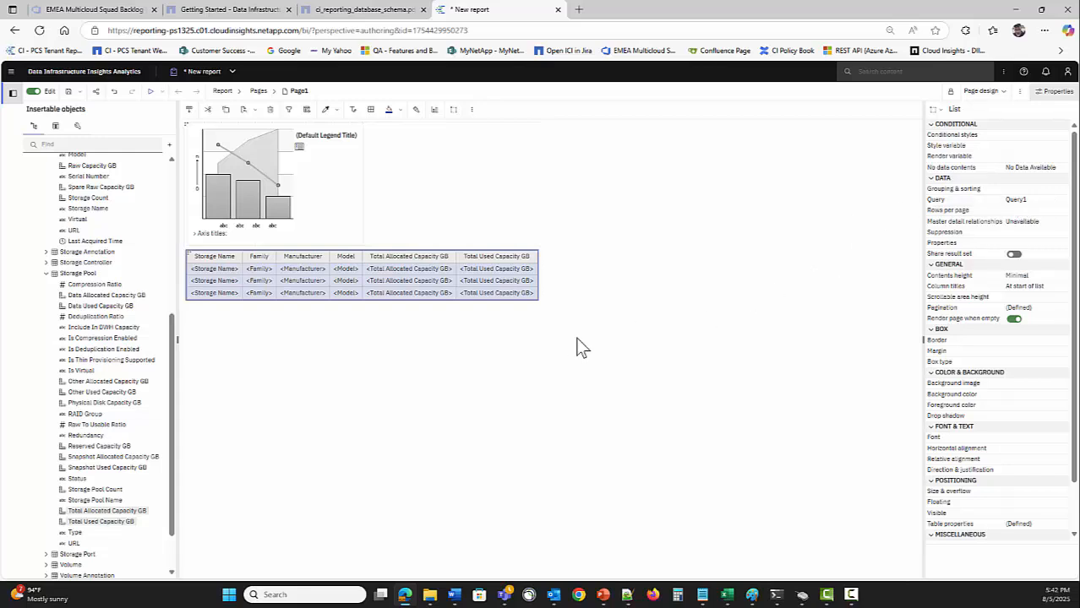
left_click(251, 199)
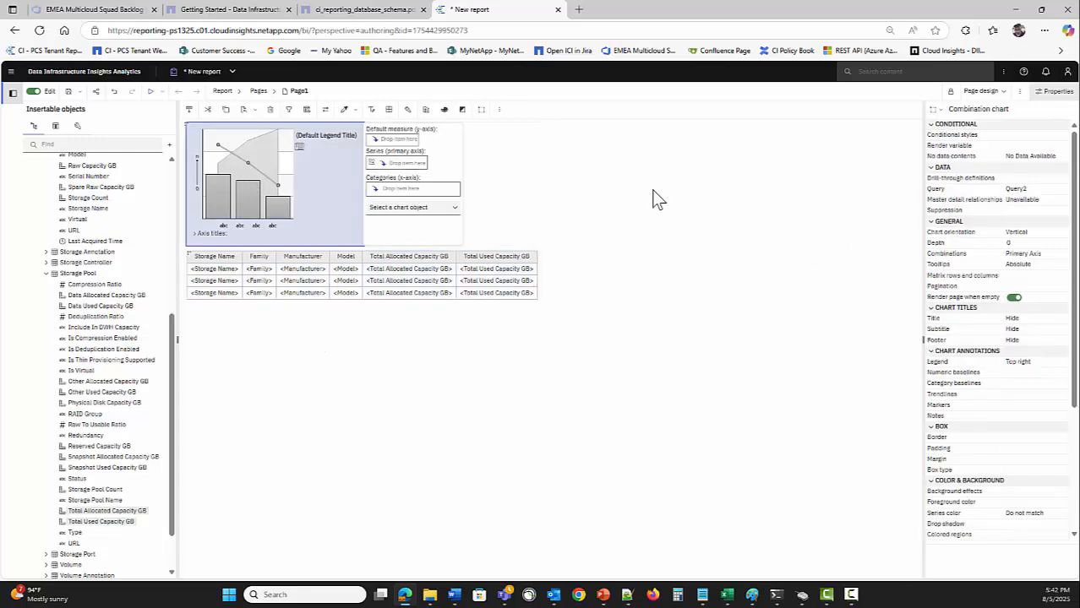
left_click(1062, 189)
left_click(1031, 205)
left_click(55, 125)
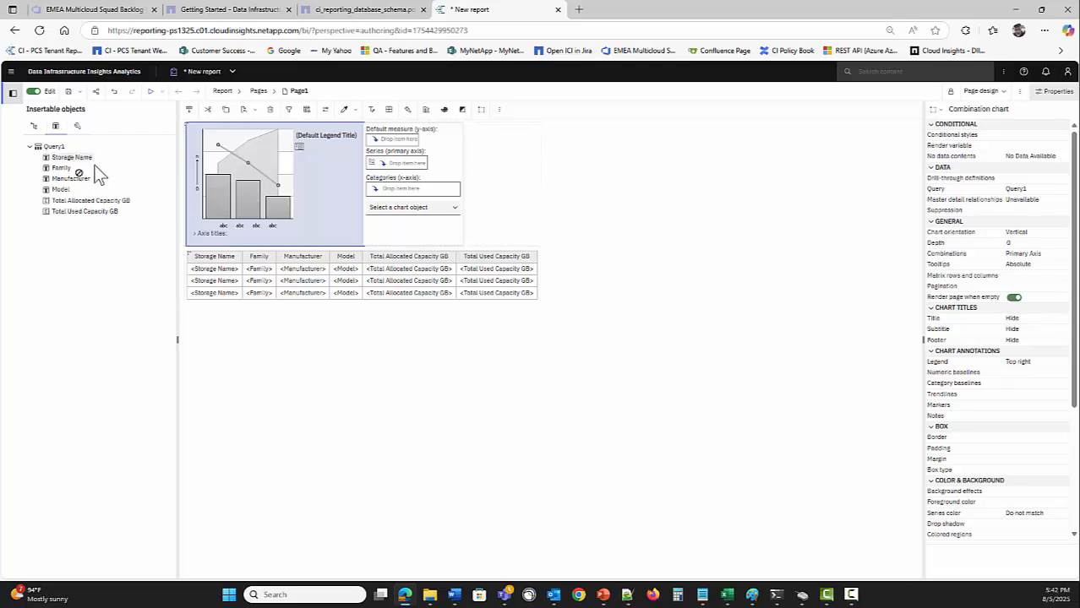
left_click_drag(397, 188, 397, 190)
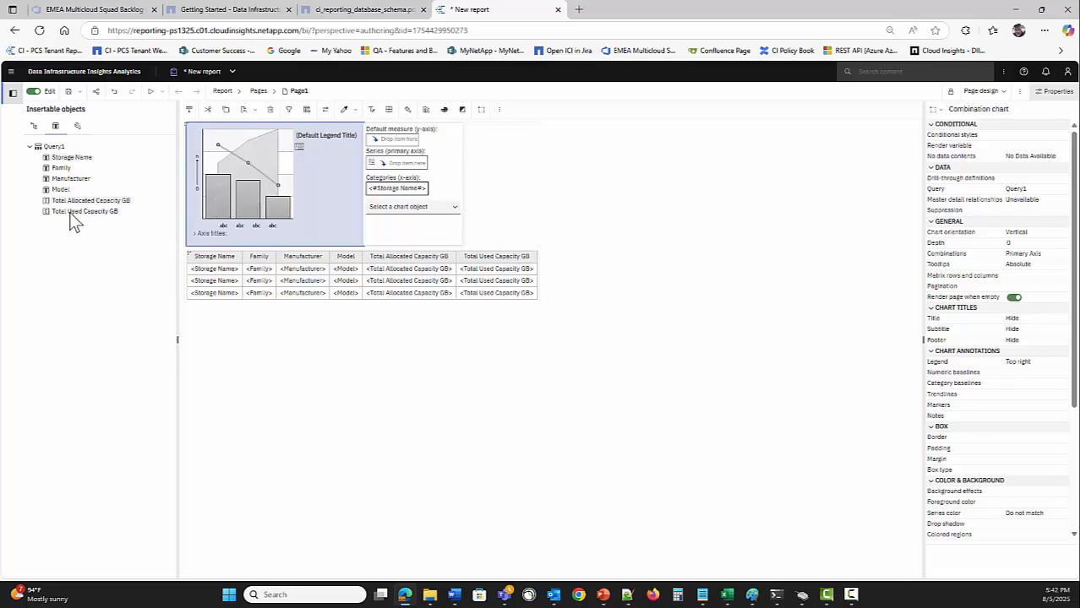
left_click_drag(337, 176, 390, 164)
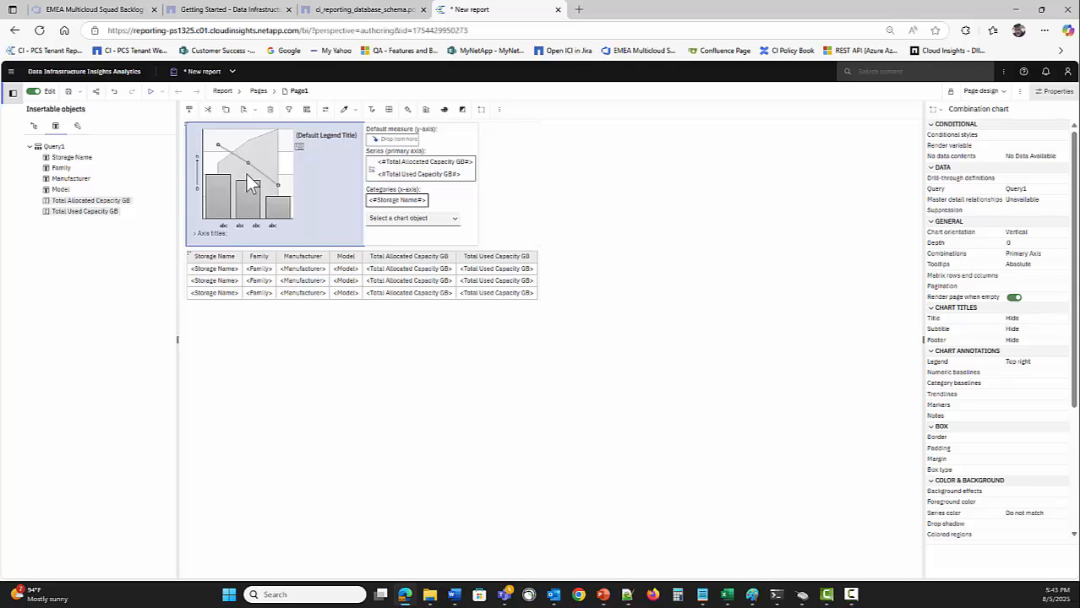
Run the report to preview the capacity chart and storage list, then return to the design
left_click(150, 91)
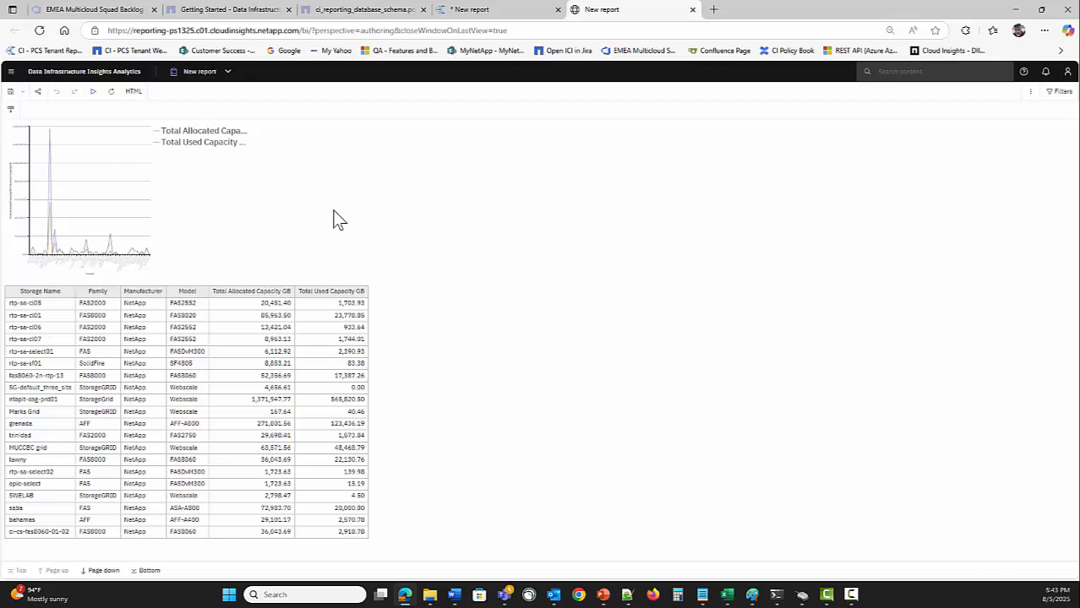
left_click(487, 15)
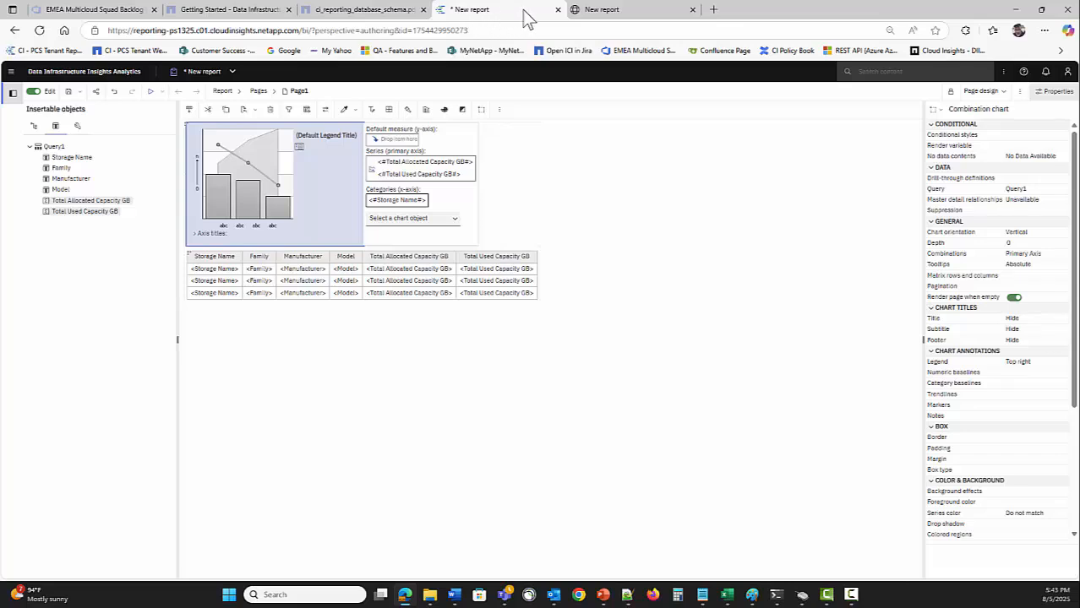
left_click(602, 10)
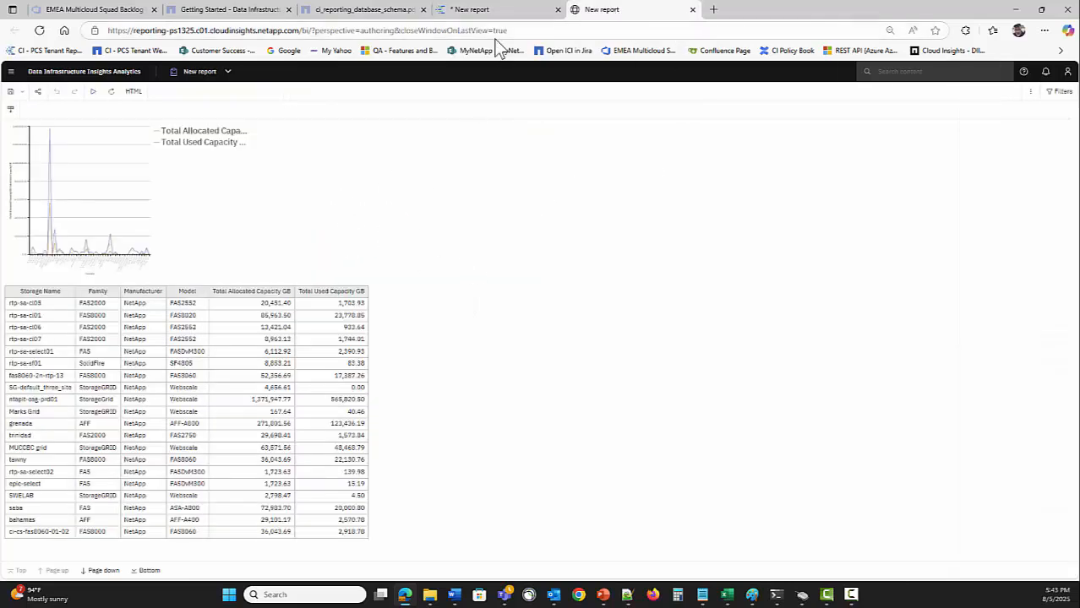
left_click(490, 11)
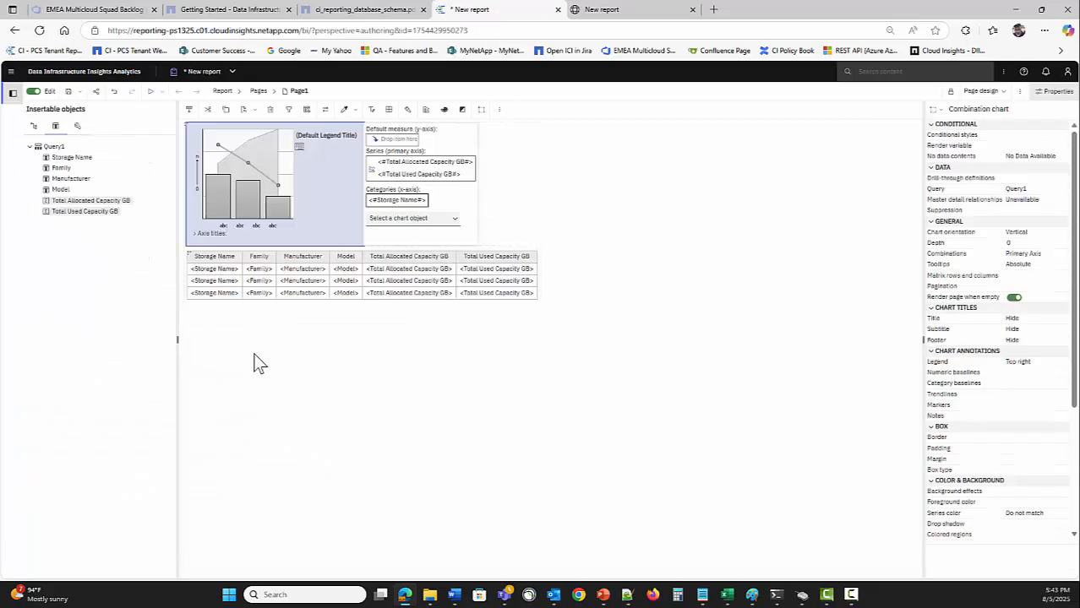
Set the combination chart's Size & overflow to 1200 px width and 500 px height
left_click(264, 182)
scroll(959, 381, "down", 5)
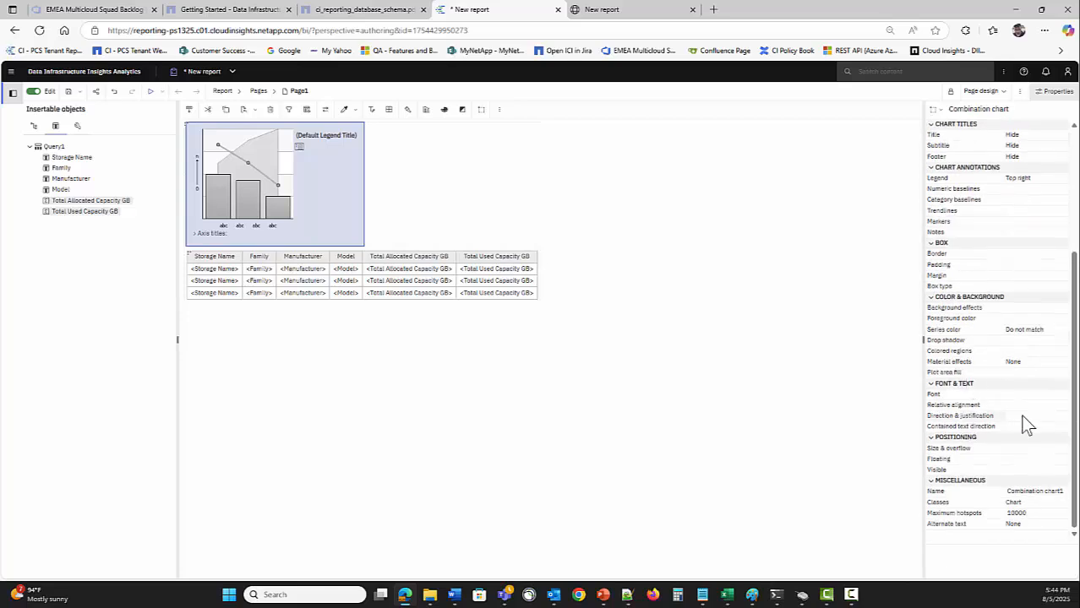
left_click(1056, 461)
left_click(1057, 449)
left_click(1063, 449)
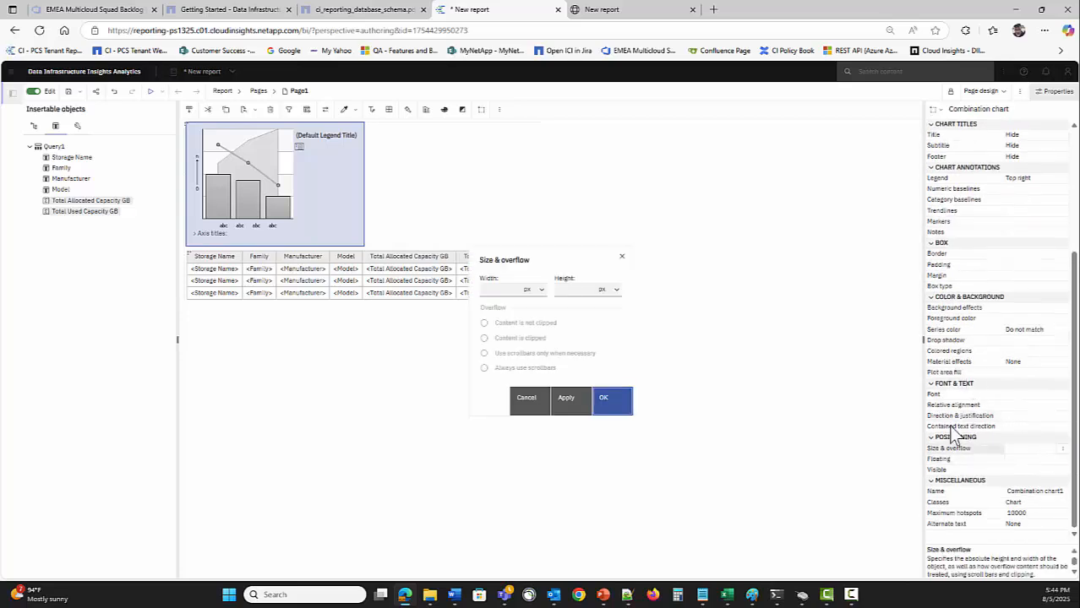
left_click(500, 288)
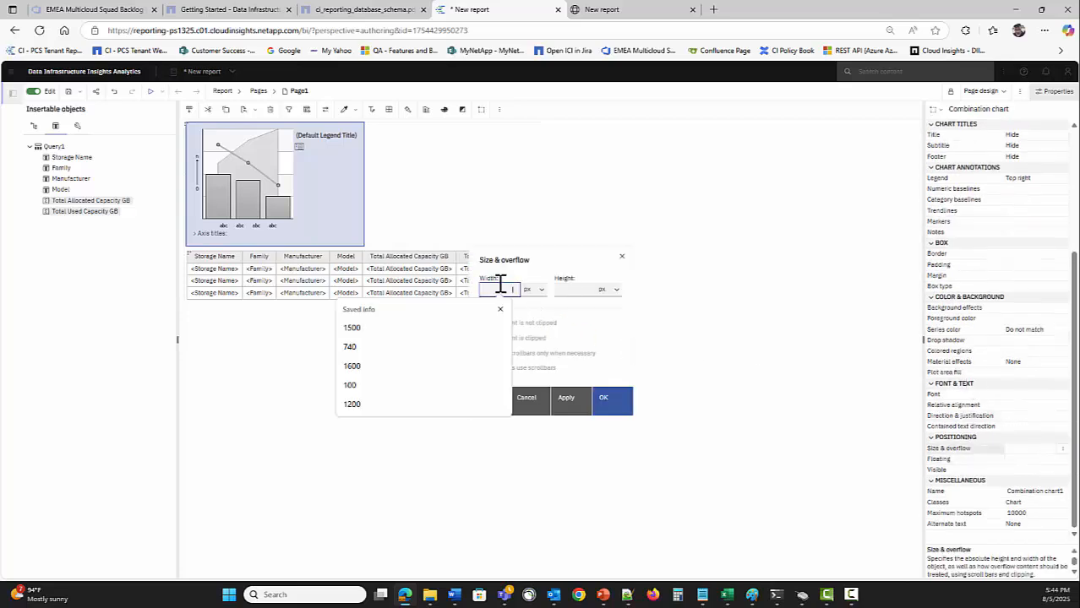
type("1200")
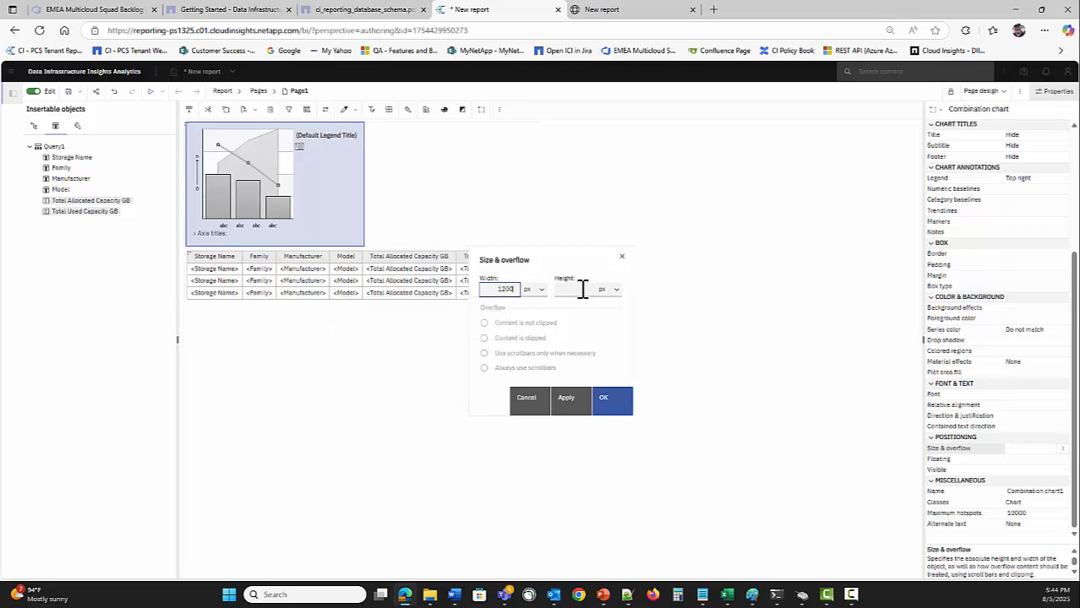
left_click(581, 289)
type("600")
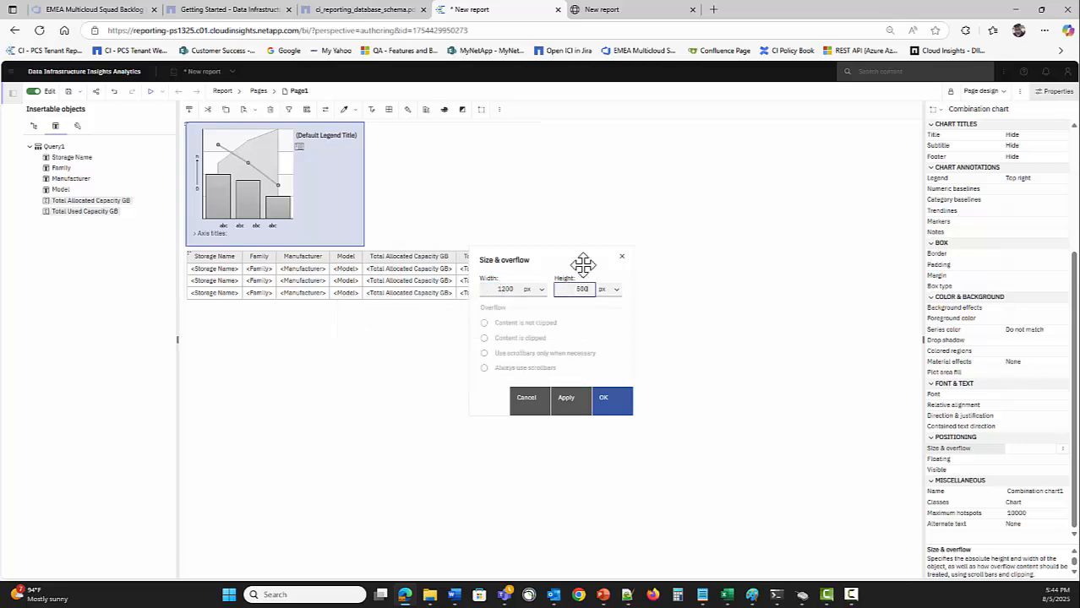
left_click(607, 407)
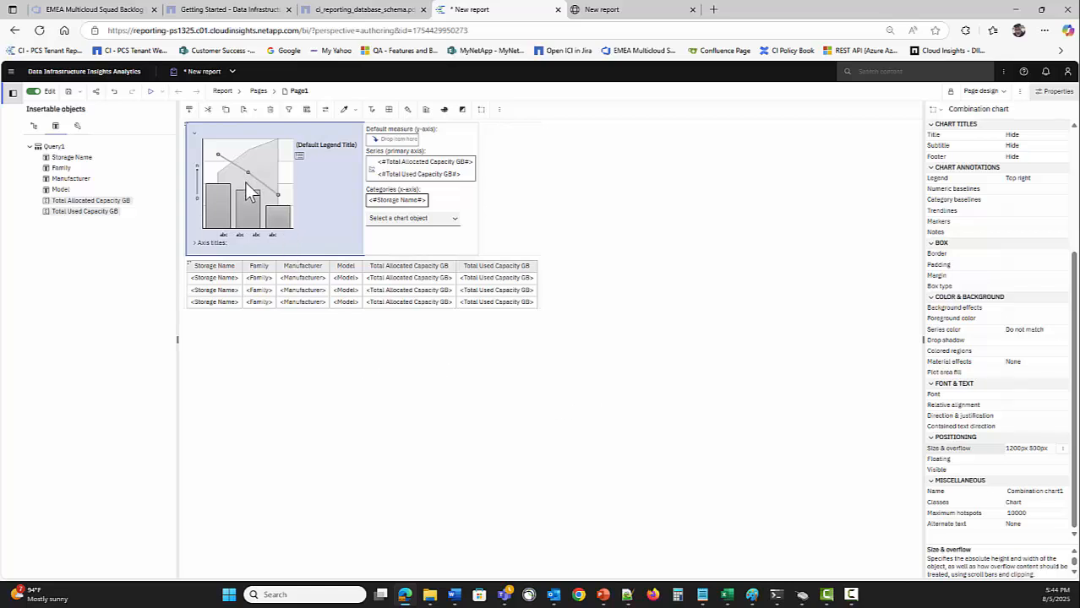
Switch the Total Allocated Capacity GB series to the Bar chart type and run the report
left_click(372, 169)
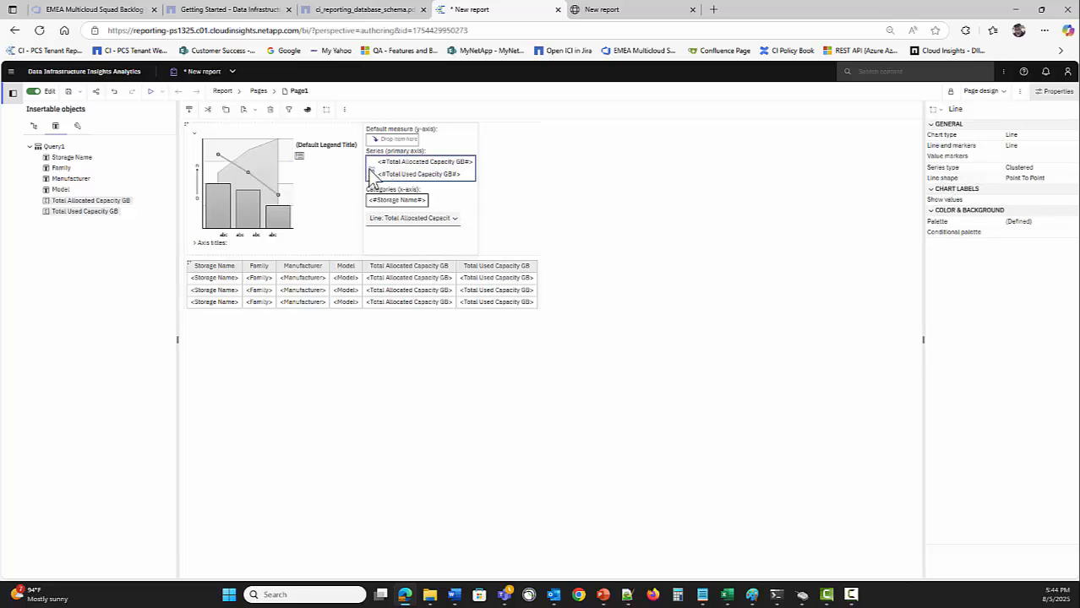
left_click(1064, 136)
left_click(1068, 136)
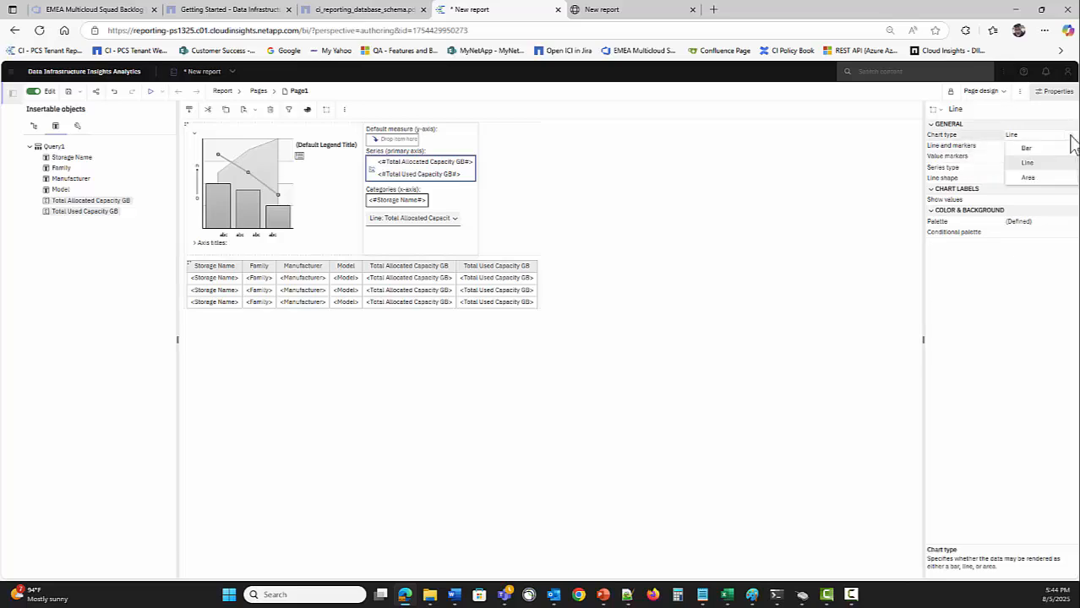
left_click(1029, 151)
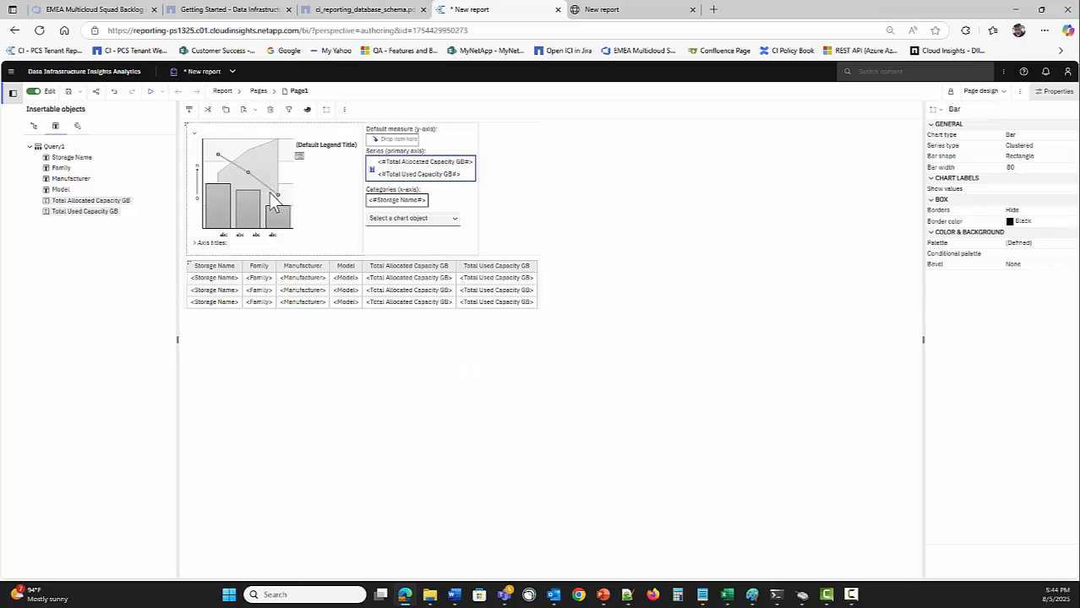
left_click(150, 92)
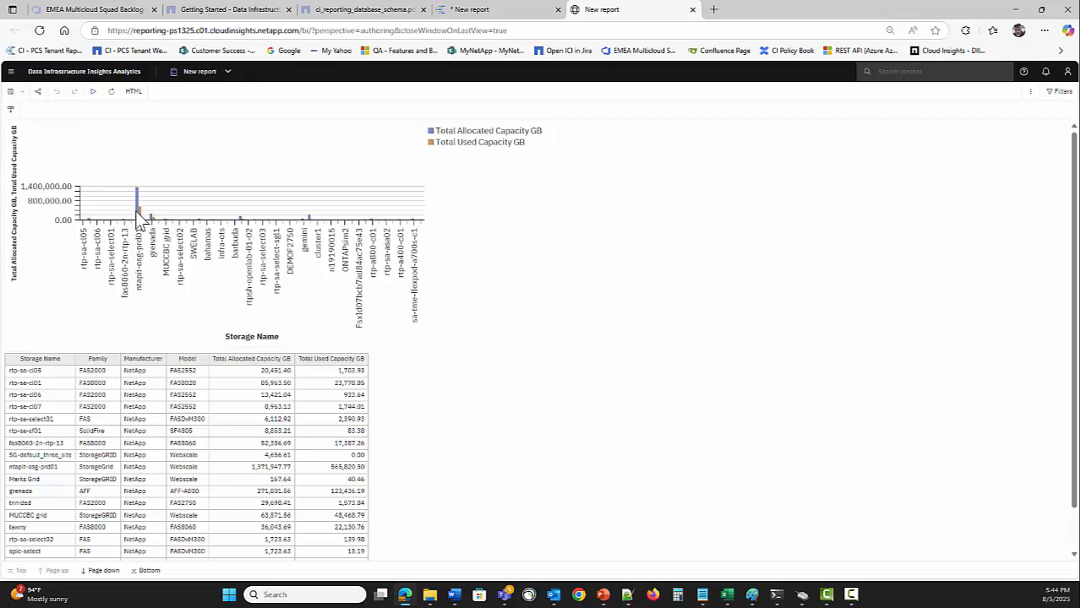
Inspect the output chart and its Total Used Capacity GB legend entry, then clear the selection
mouse_move(142, 216)
left_click(59, 279)
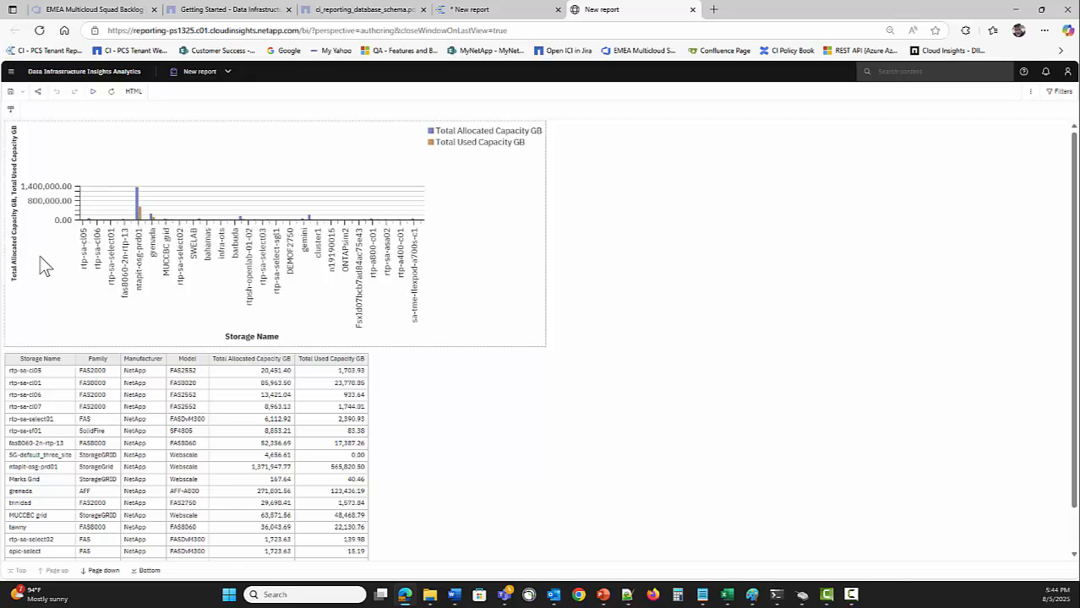
left_click(455, 144)
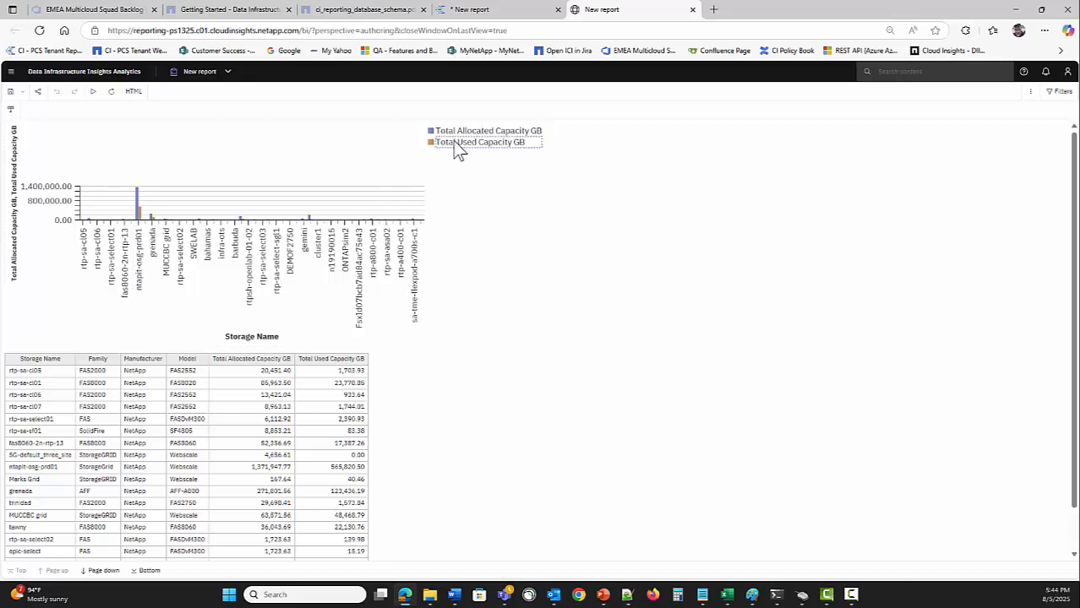
left_click(250, 176)
left_click(138, 201)
Back in the design, set both the x-axis and y-axis label fonts to 8 pt
left_click(499, 16)
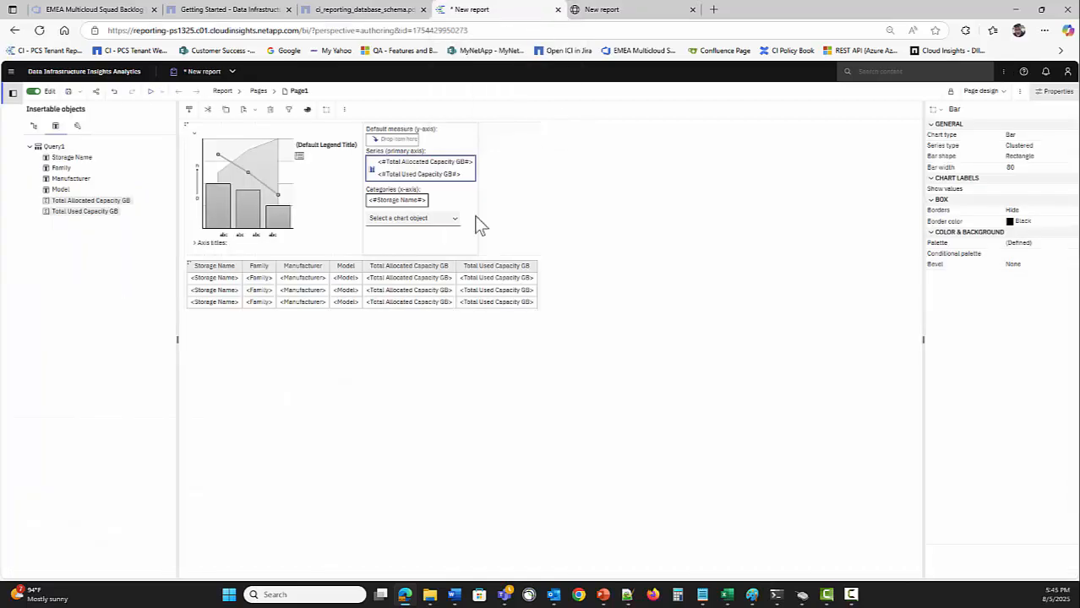
left_click(256, 237)
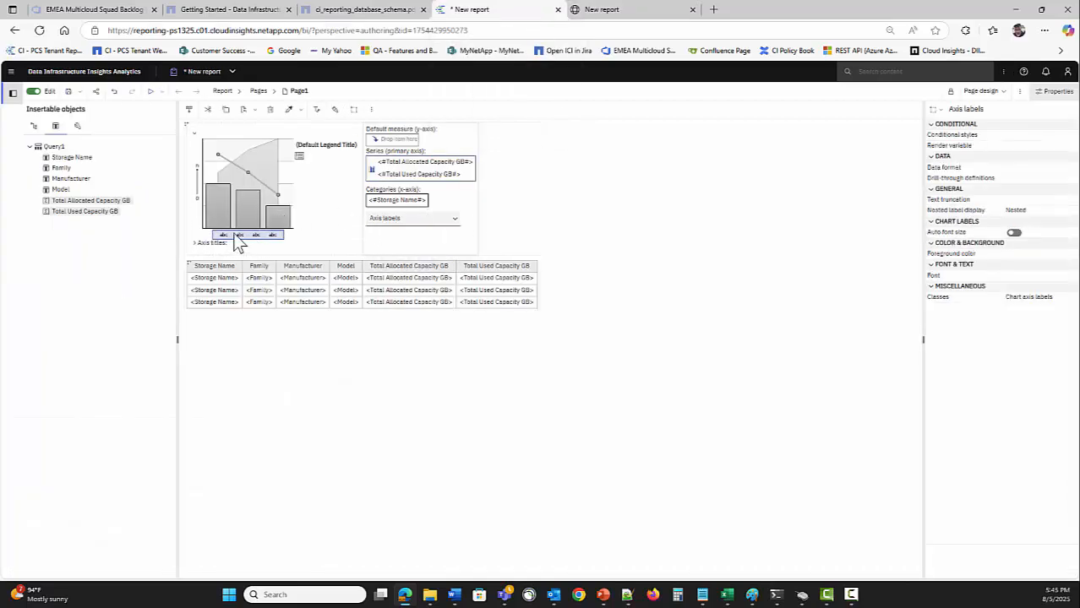
left_click(1049, 276)
left_click(1069, 277)
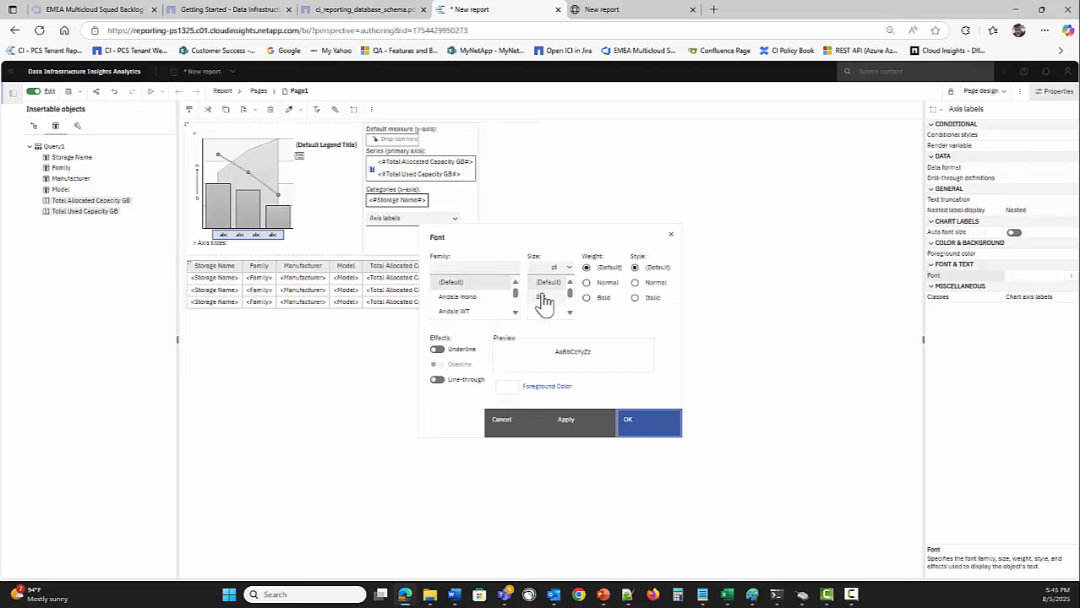
left_click(545, 300)
left_click(649, 420)
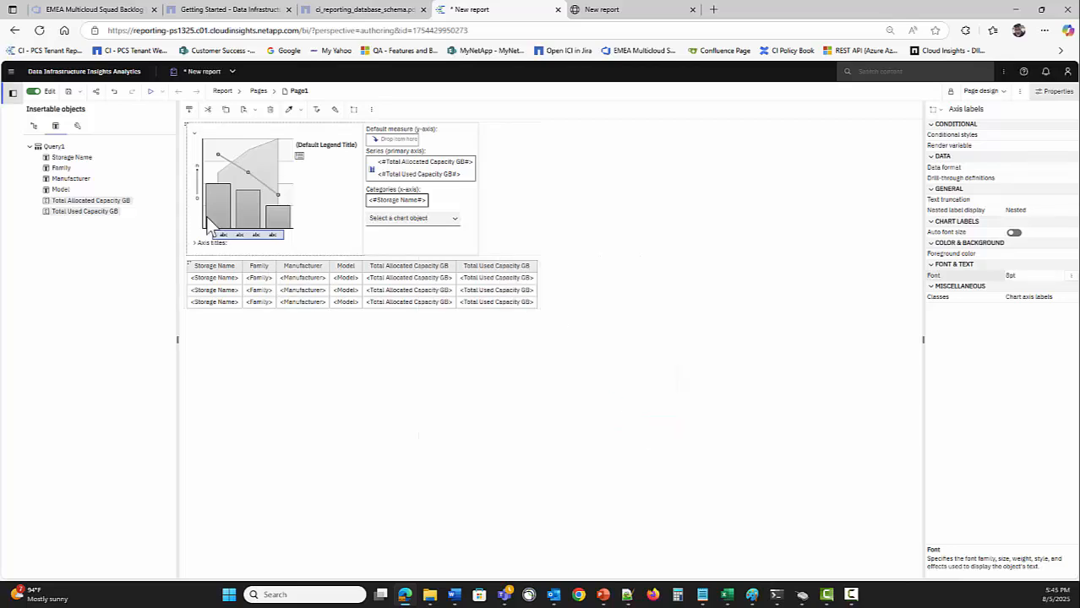
left_click(196, 183)
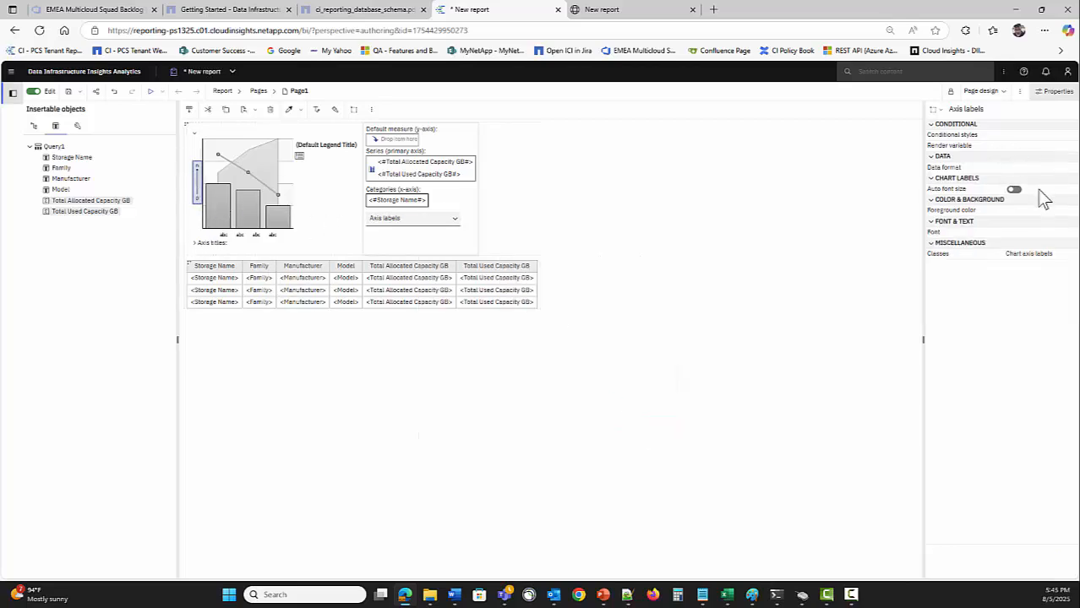
left_click(1052, 233)
left_click(1071, 232)
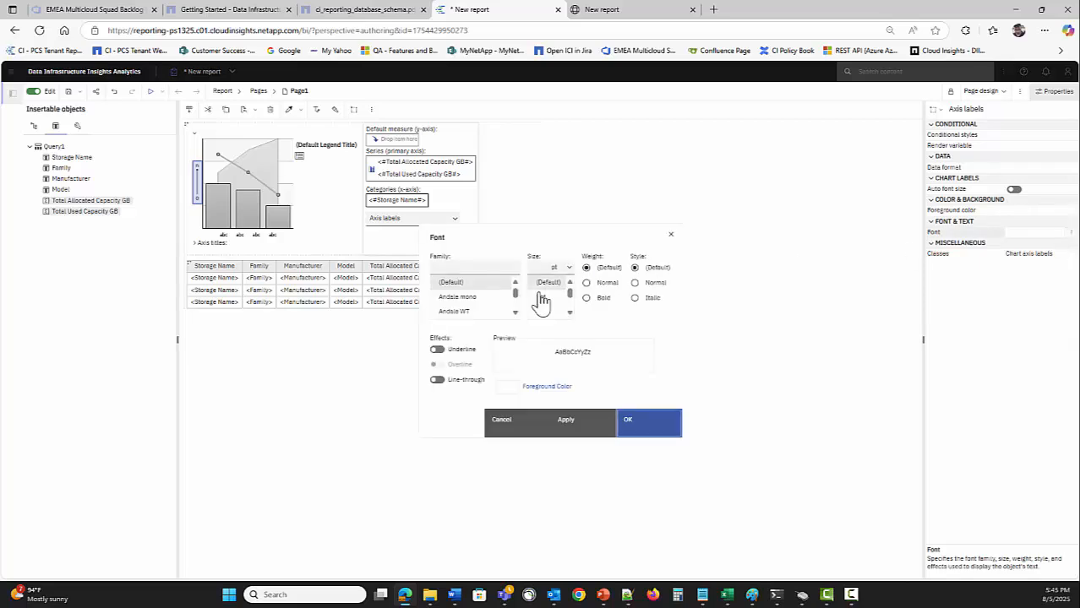
left_click(545, 299)
left_click(664, 435)
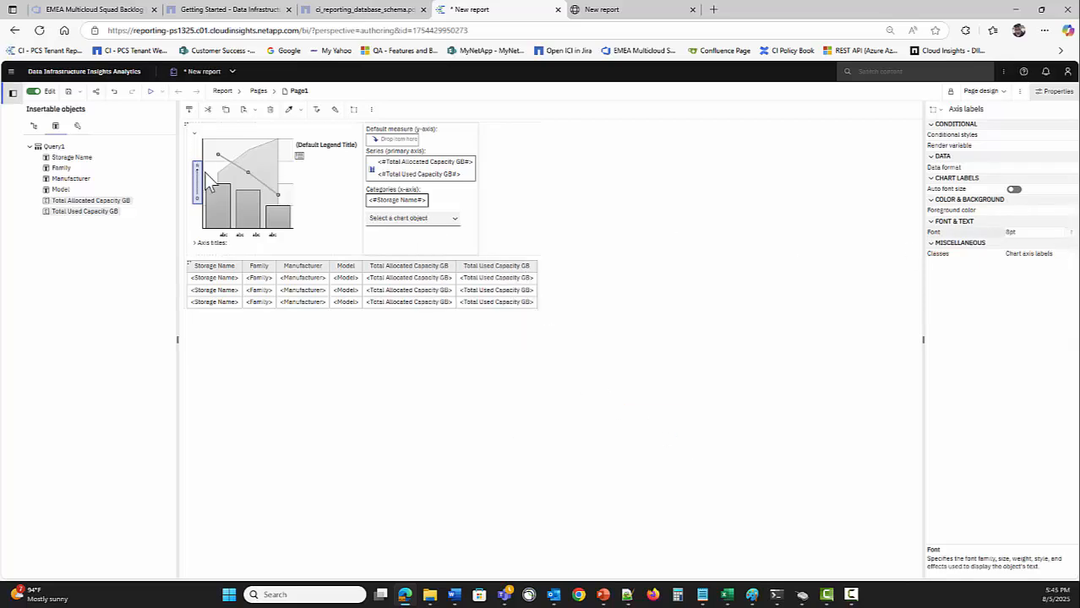
Inspect the category and value axes, then run the report to preview it
left_click(240, 228)
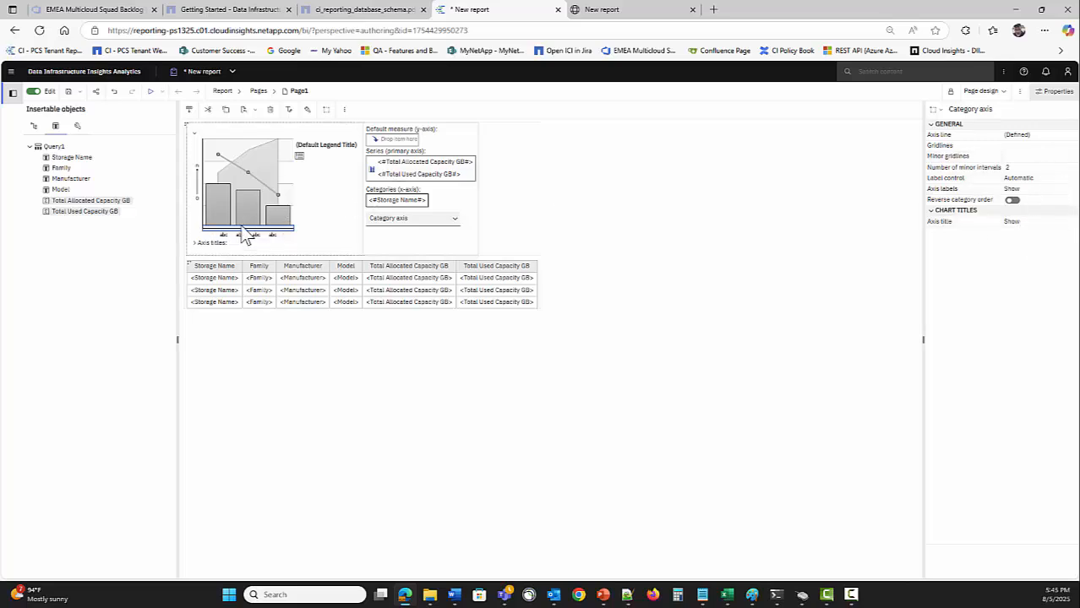
left_click(203, 204)
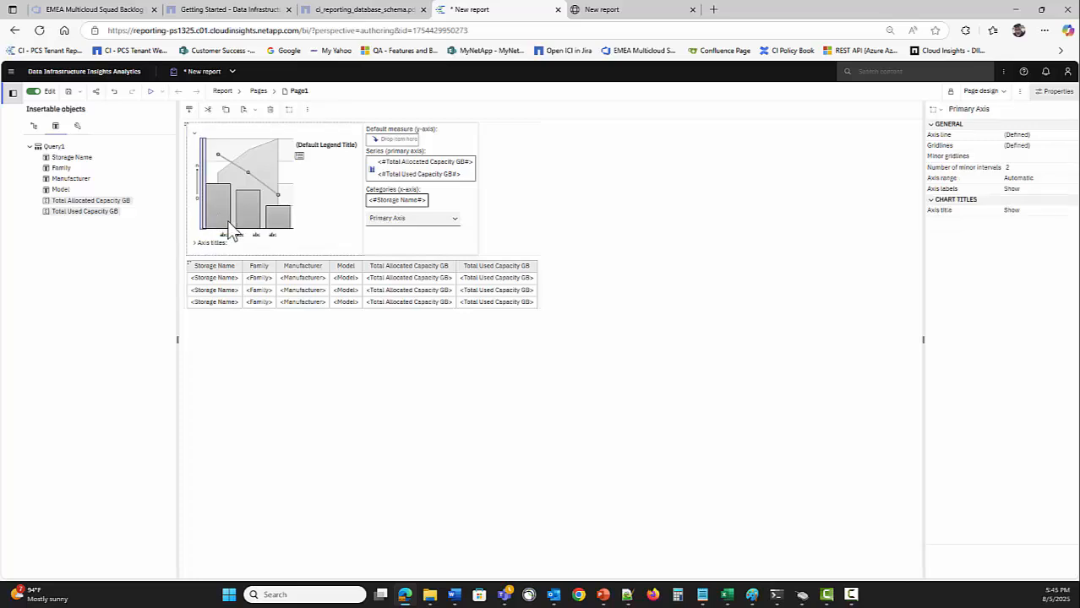
left_click(234, 227)
left_click(235, 235)
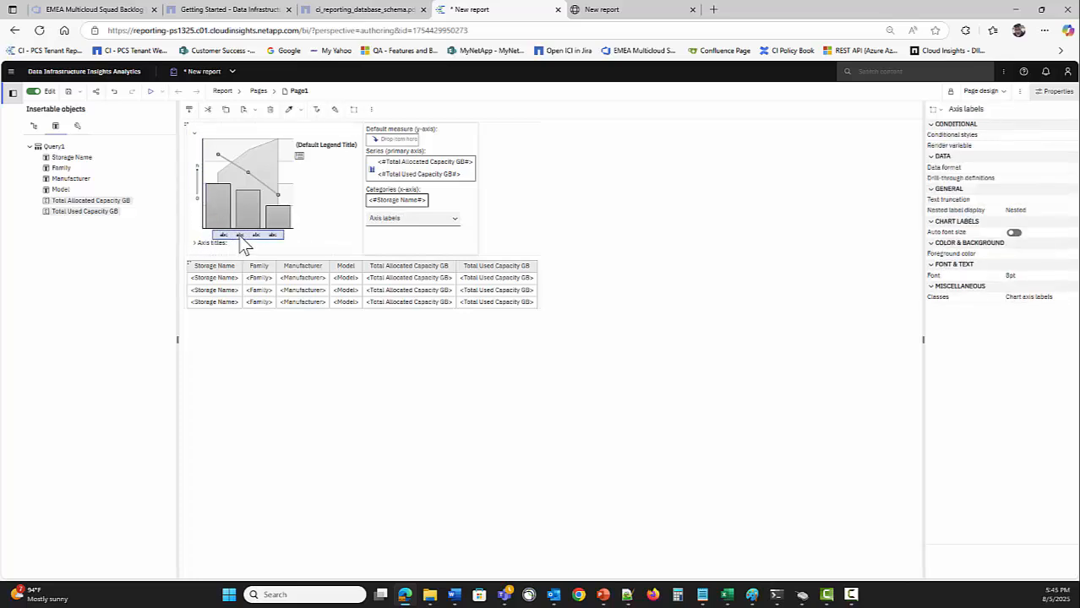
left_click(152, 94)
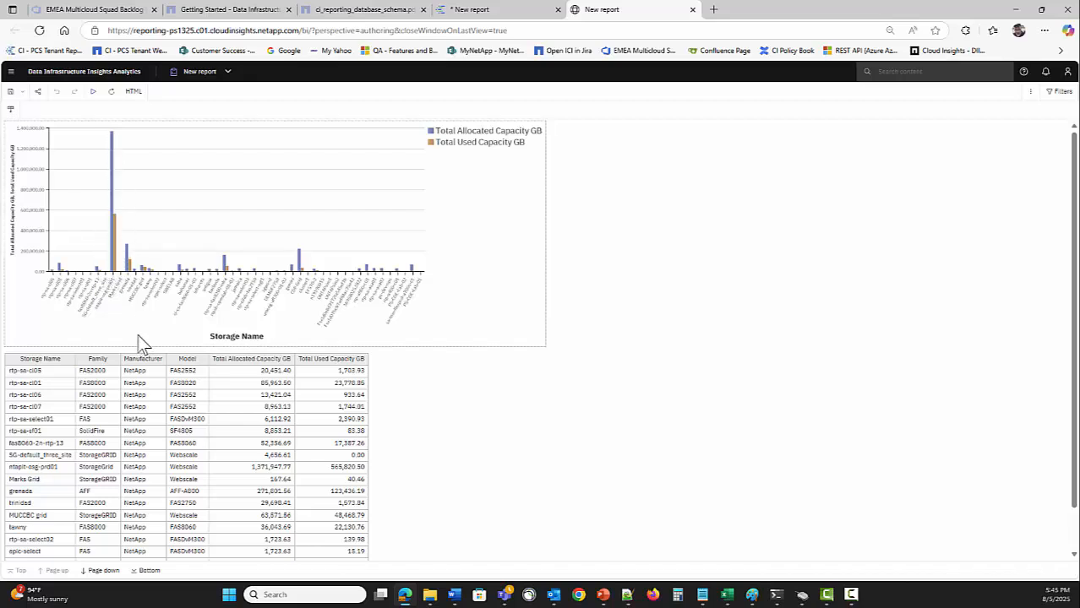
Turn on Logarithmic scale in the value axis's Axis range, then rerun the report
left_click(488, 11)
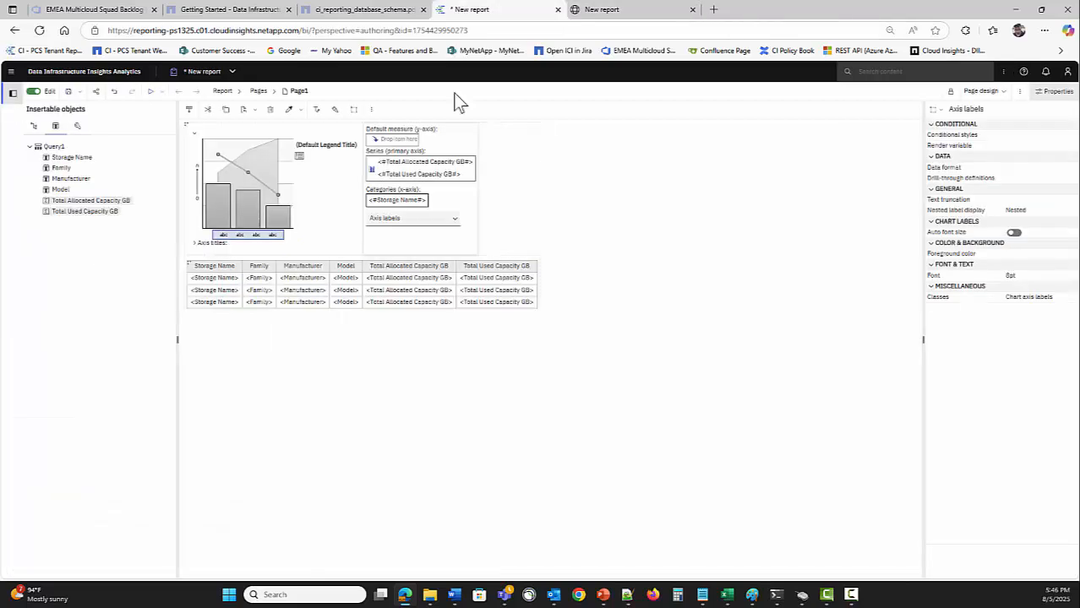
left_click(201, 192)
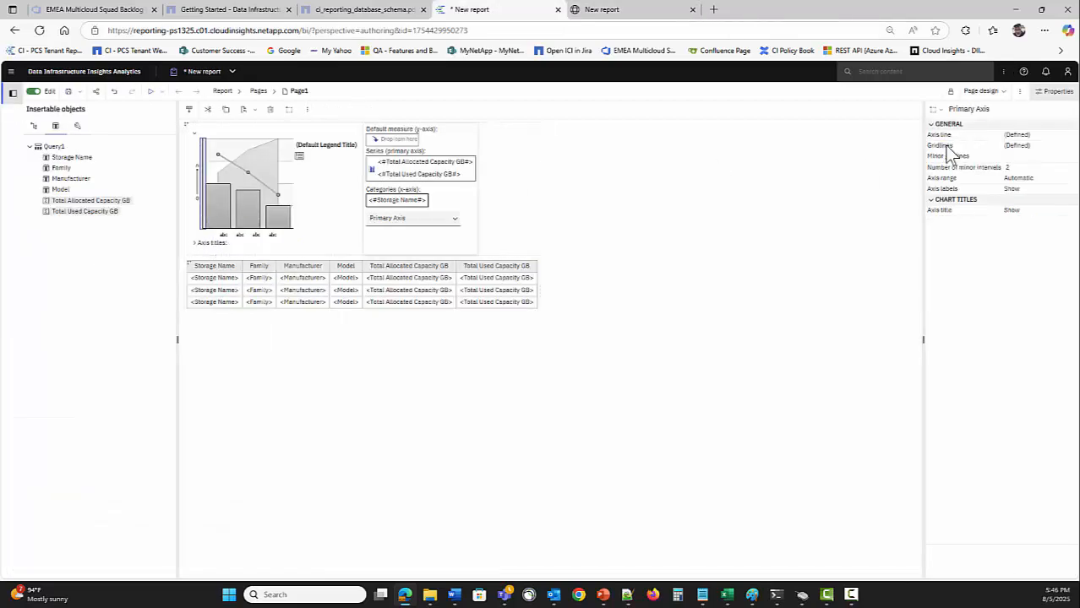
left_click(1066, 183)
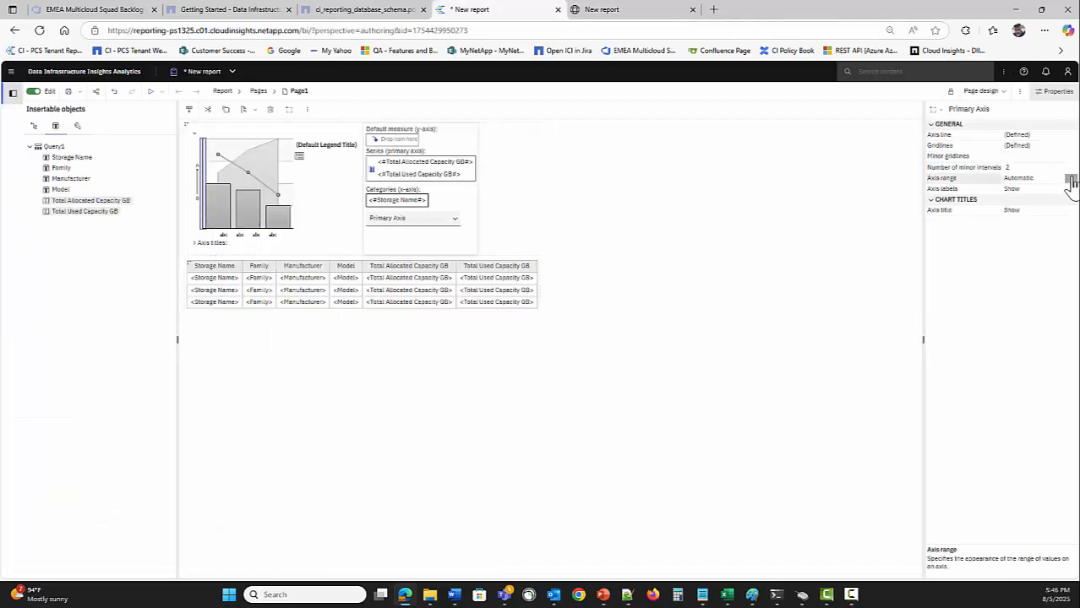
left_click(1070, 181)
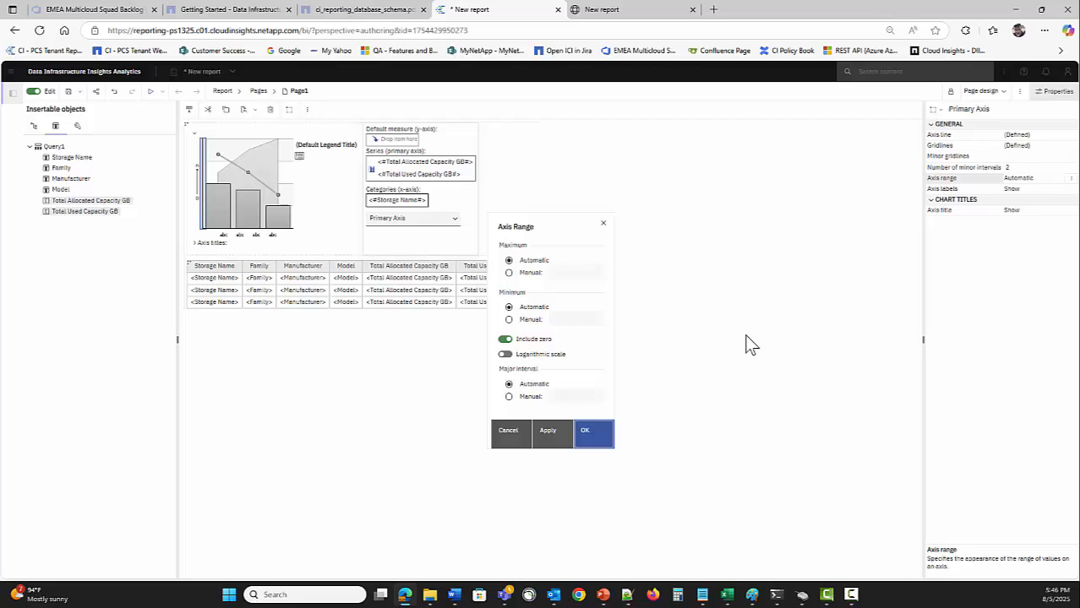
left_click(506, 354)
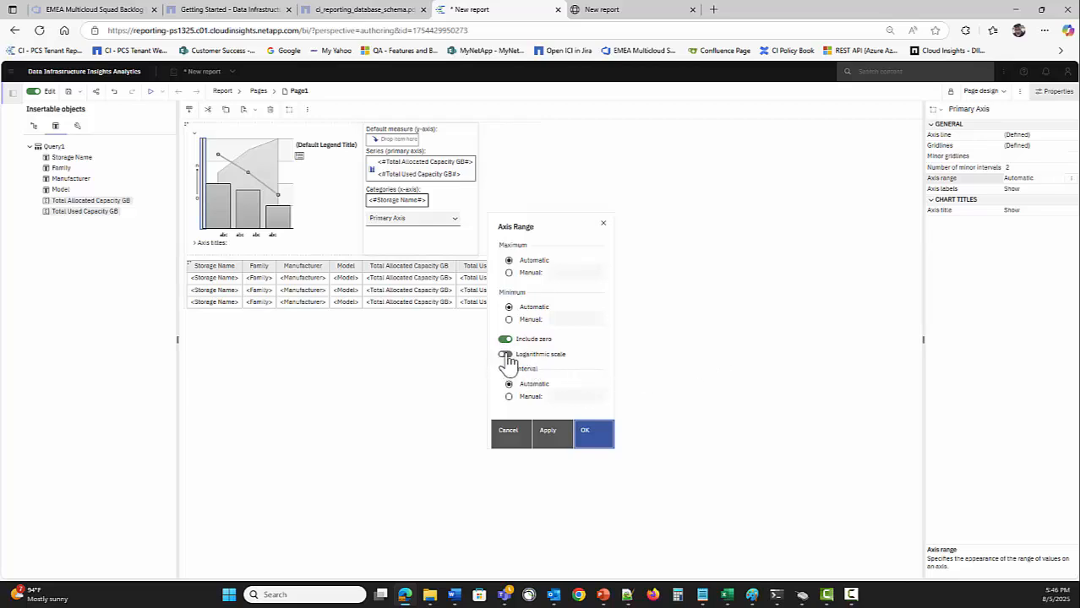
left_click(593, 441)
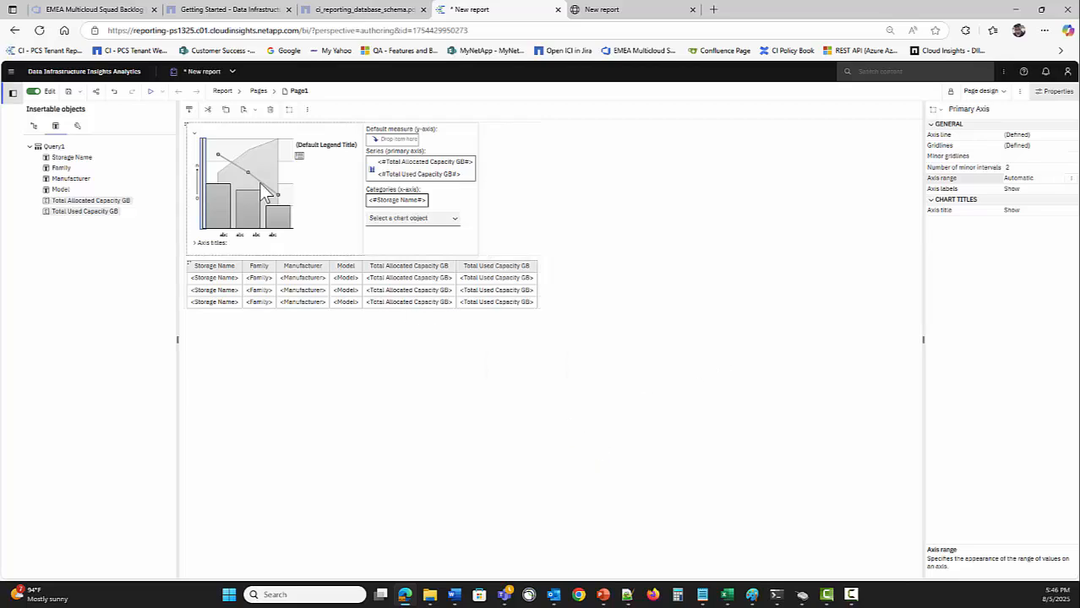
left_click(150, 91)
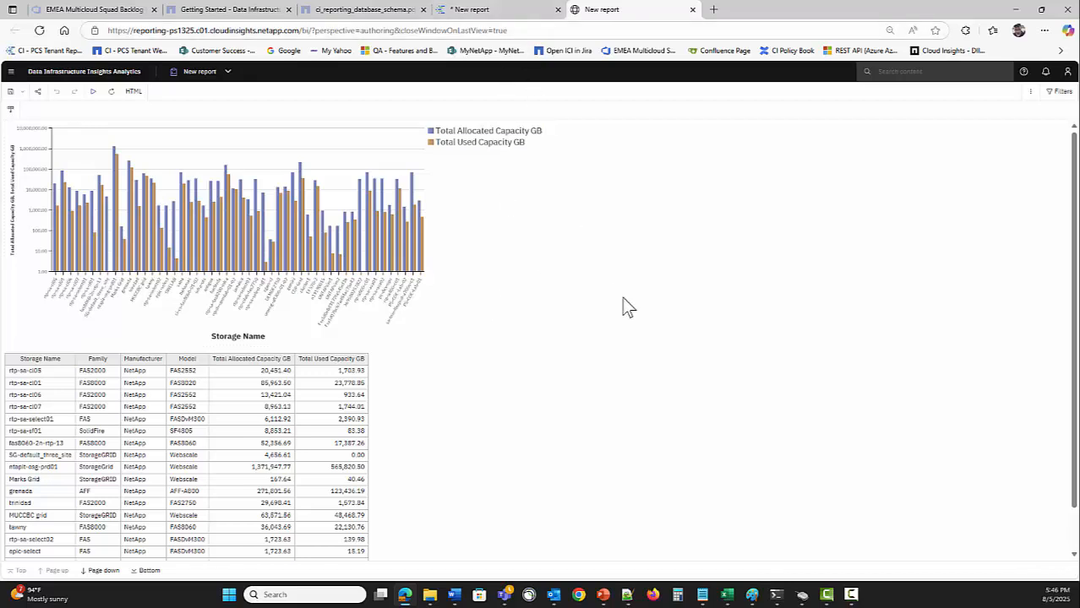
Leave the run output and return to the * New report design tab
left_click(473, 10)
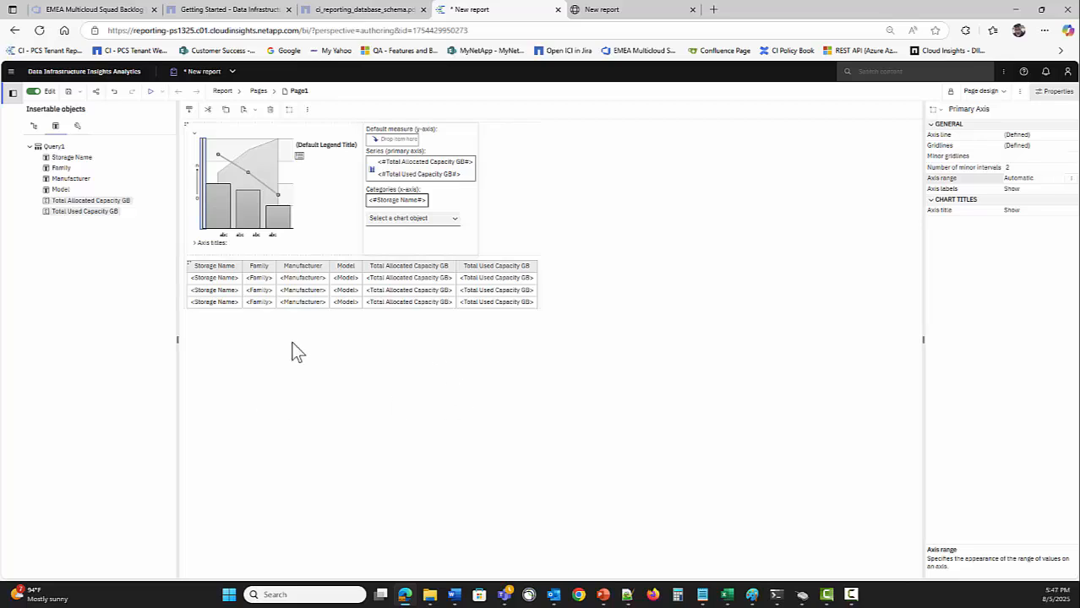
Insert a 1-column table below the list with Maximize width turned off
left_click(77, 126)
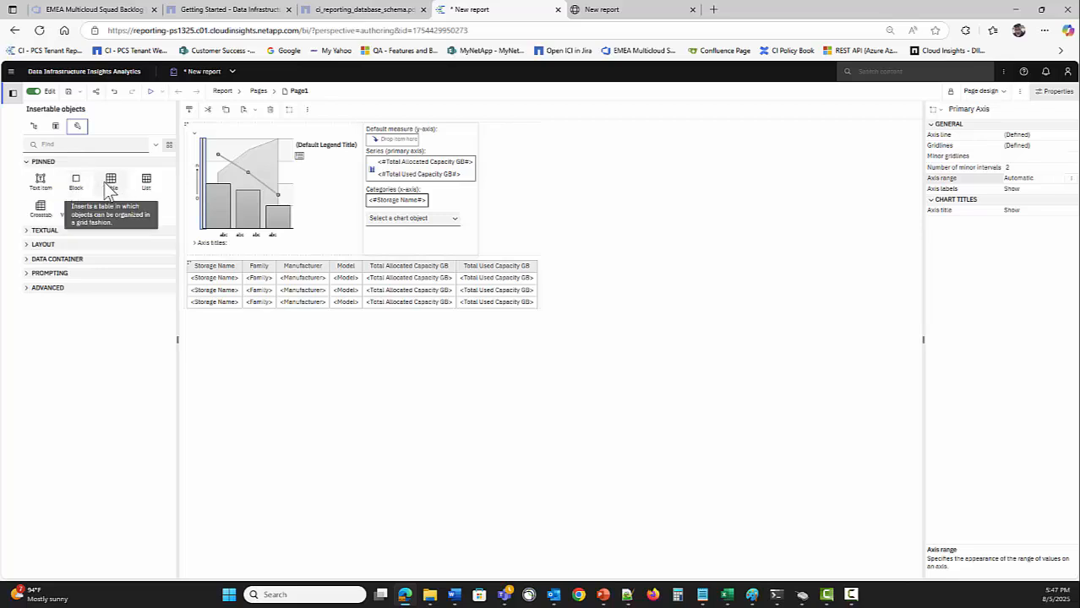
left_click_drag(114, 187, 257, 411)
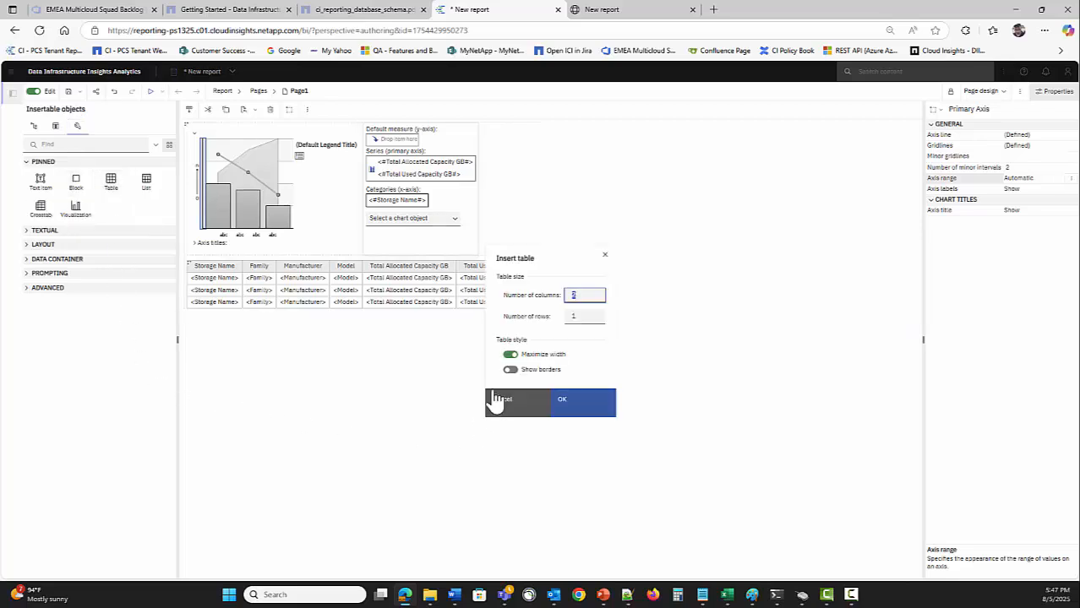
left_click(509, 355)
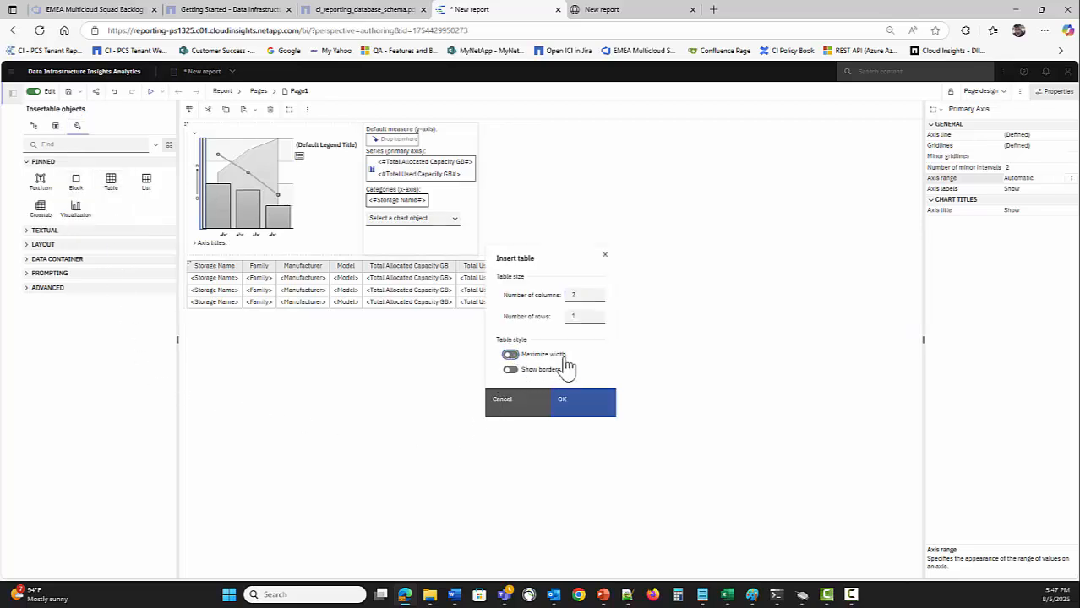
left_click(589, 300)
type("1")
left_click(556, 318)
left_click(584, 411)
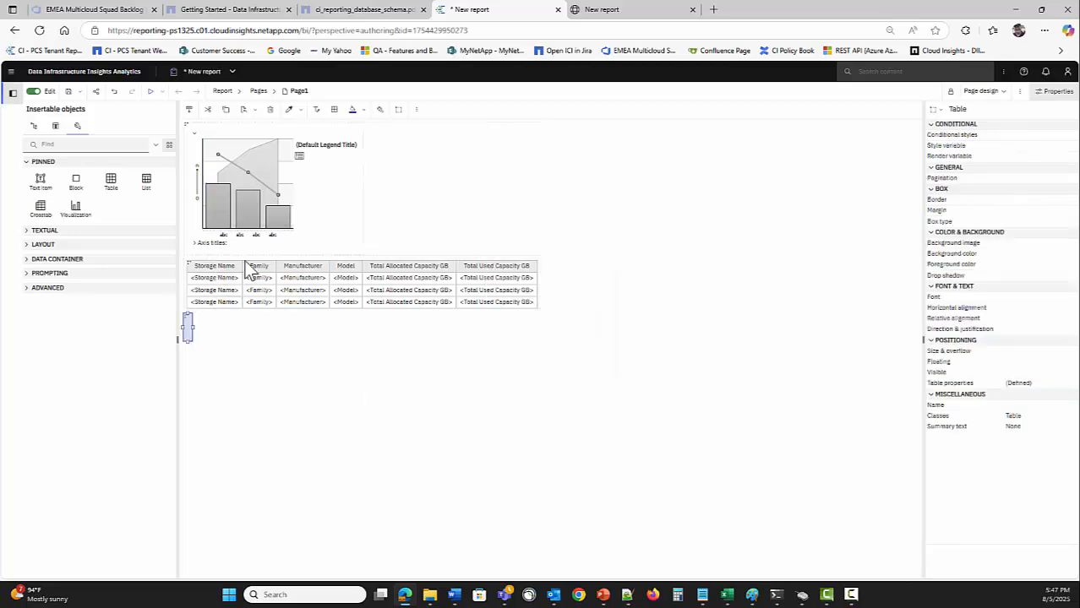
Fill the new table's cell with dark blue #006699
left_click(188, 324)
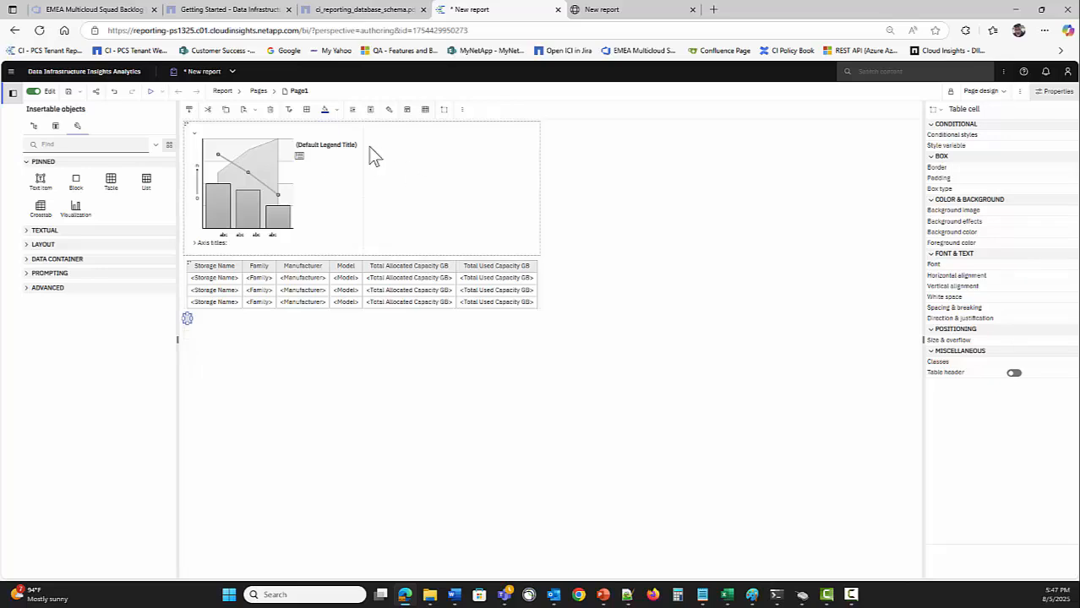
left_click(336, 109)
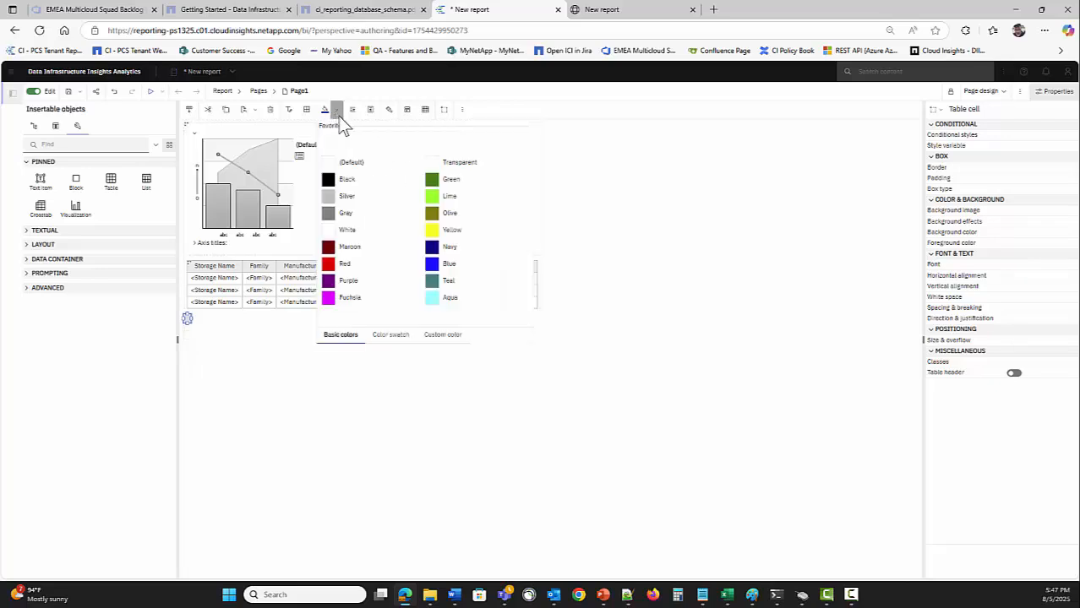
left_click(402, 335)
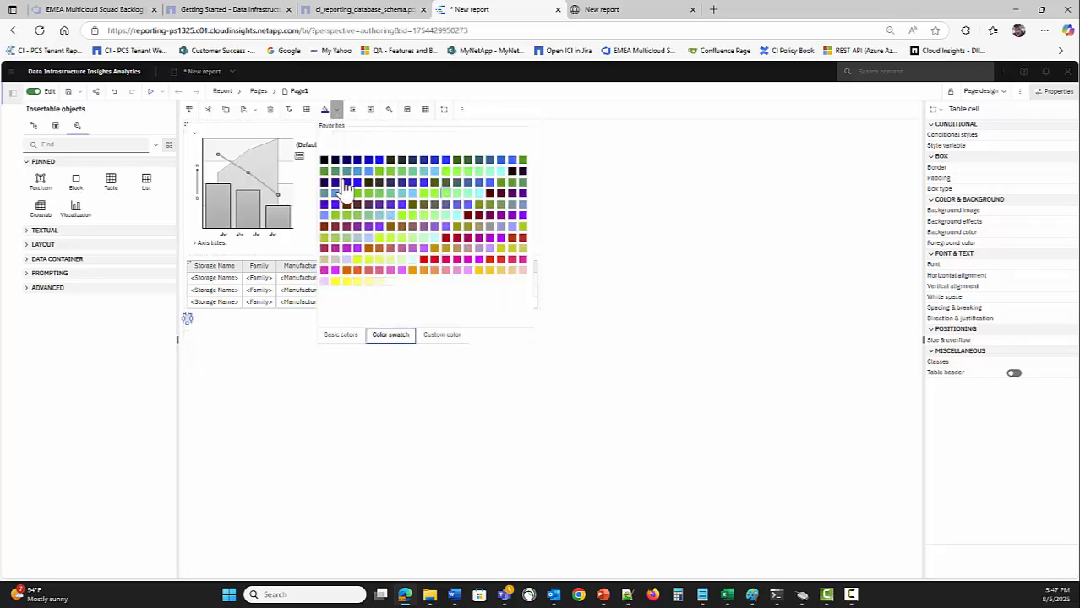
left_click(490, 161)
Drop a Text item into the cell below the blue block
left_click(187, 328)
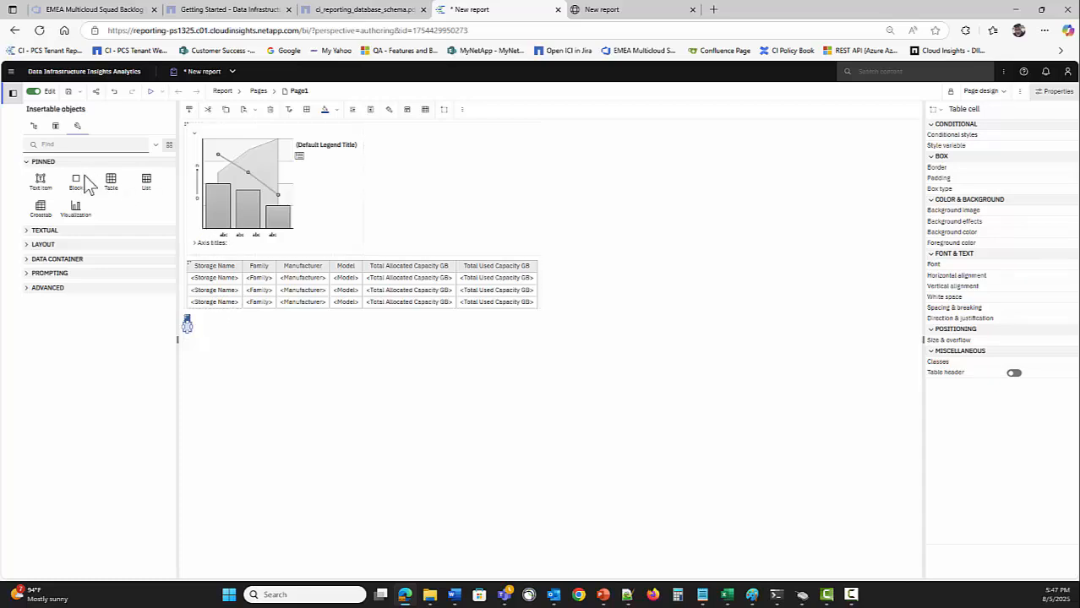
left_click_drag(40, 179, 187, 325)
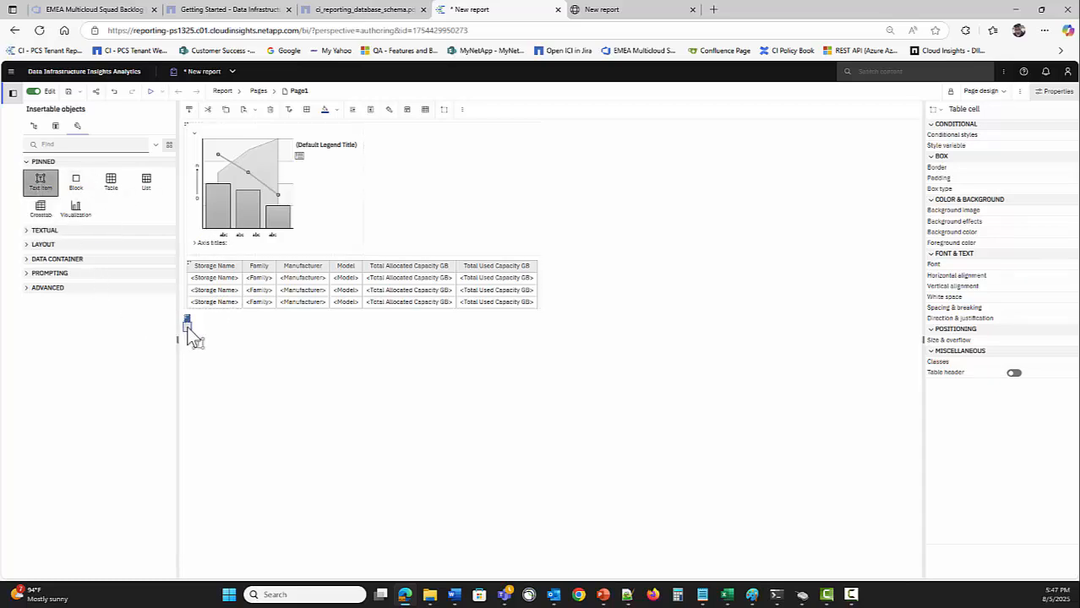
left_click(497, 359)
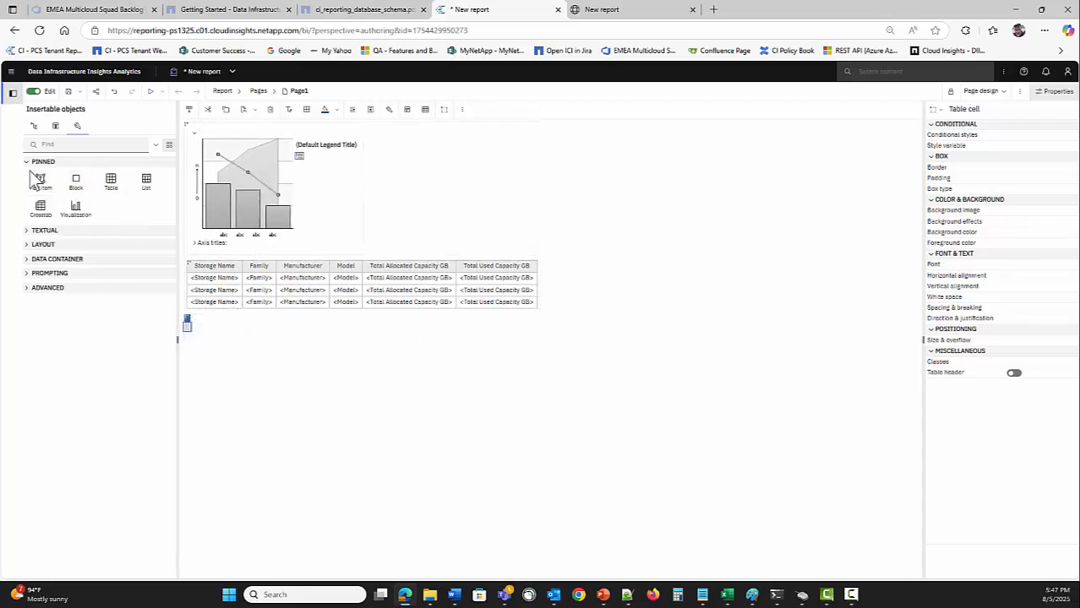
left_click_drag(40, 179, 191, 332)
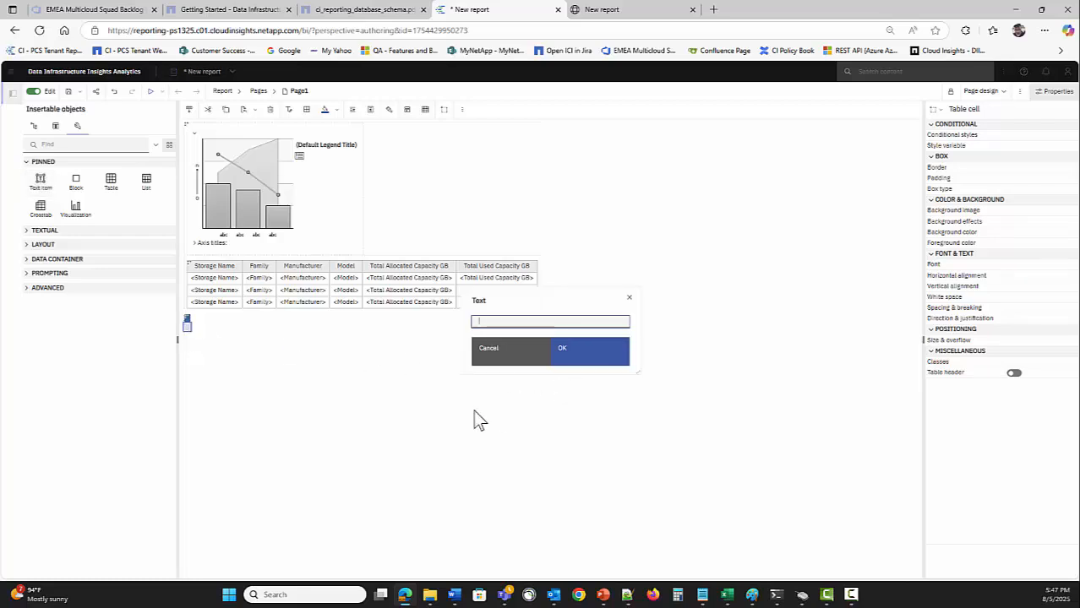
Enter 'Storage Capacity' as the label text and position it under the blue block
type("Storage Capacity")
left_click(574, 356)
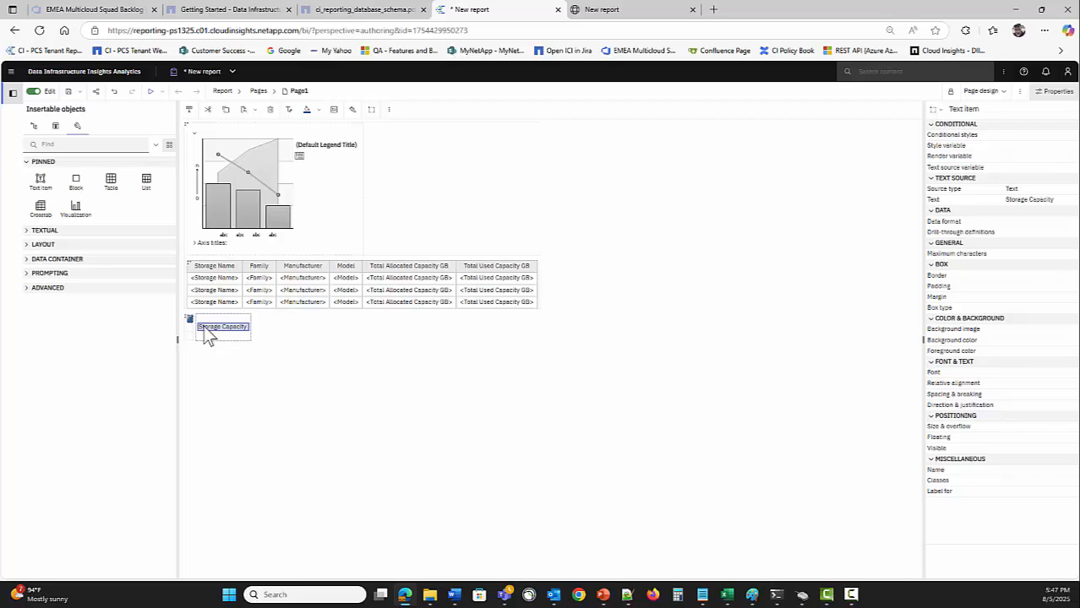
left_click_drag(202, 329, 190, 331)
Delete the empty extra column, then select the small table holding the label
key("Delete")
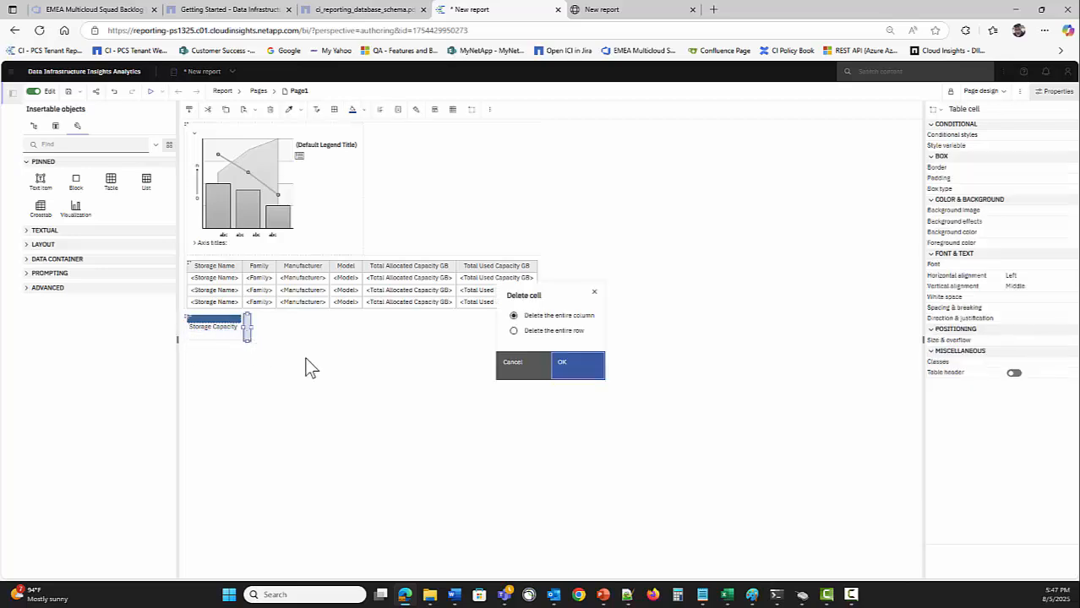
left_click(579, 367)
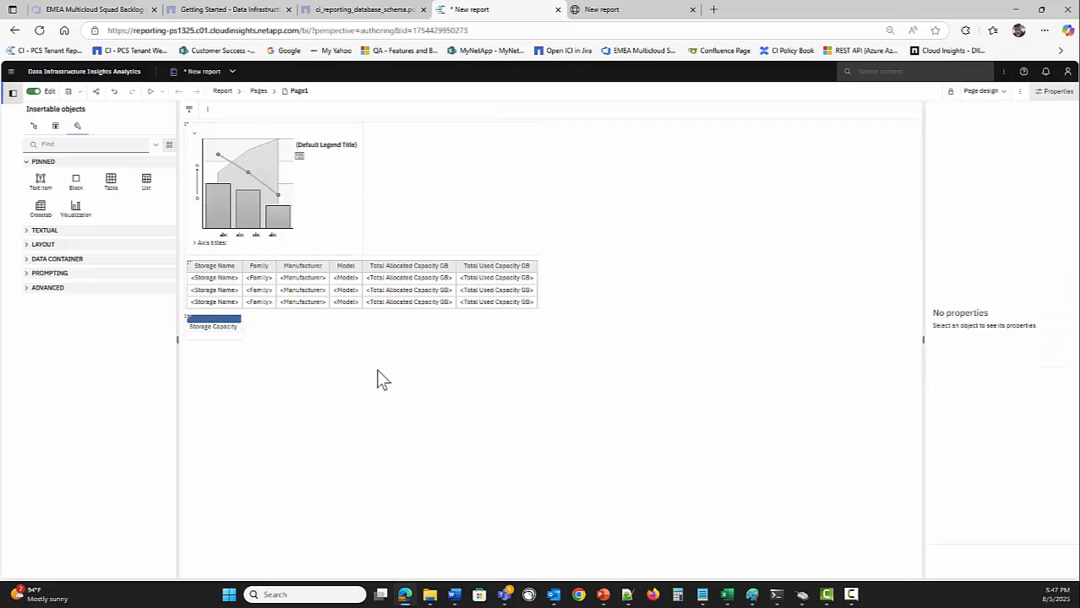
left_click(206, 330)
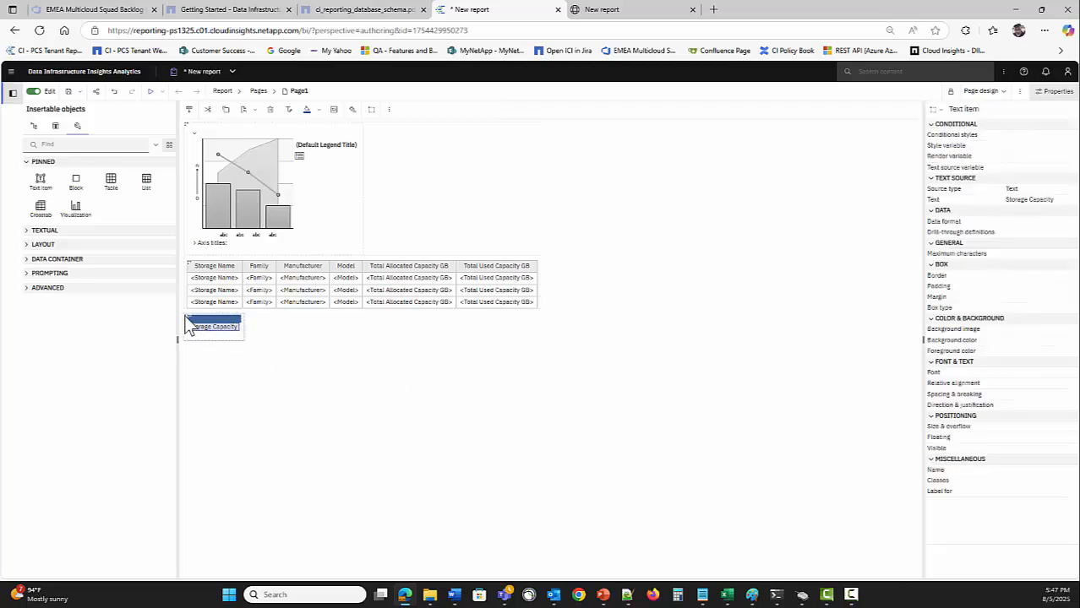
left_click(186, 318)
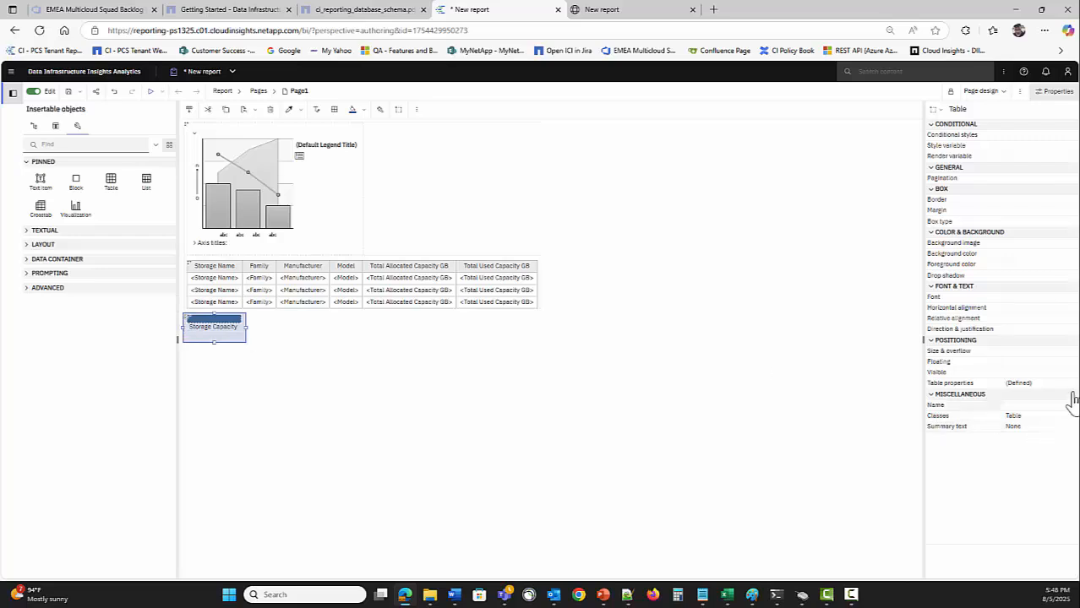
Try a 1500 px width on the small table, then undo it
left_click(1068, 350)
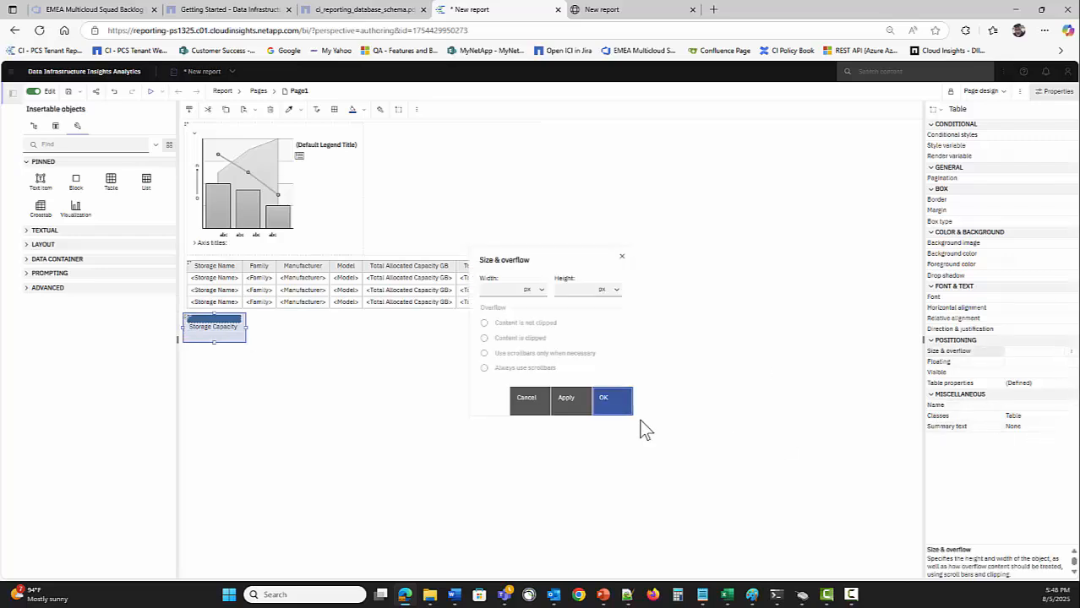
left_click(496, 290)
type("1500")
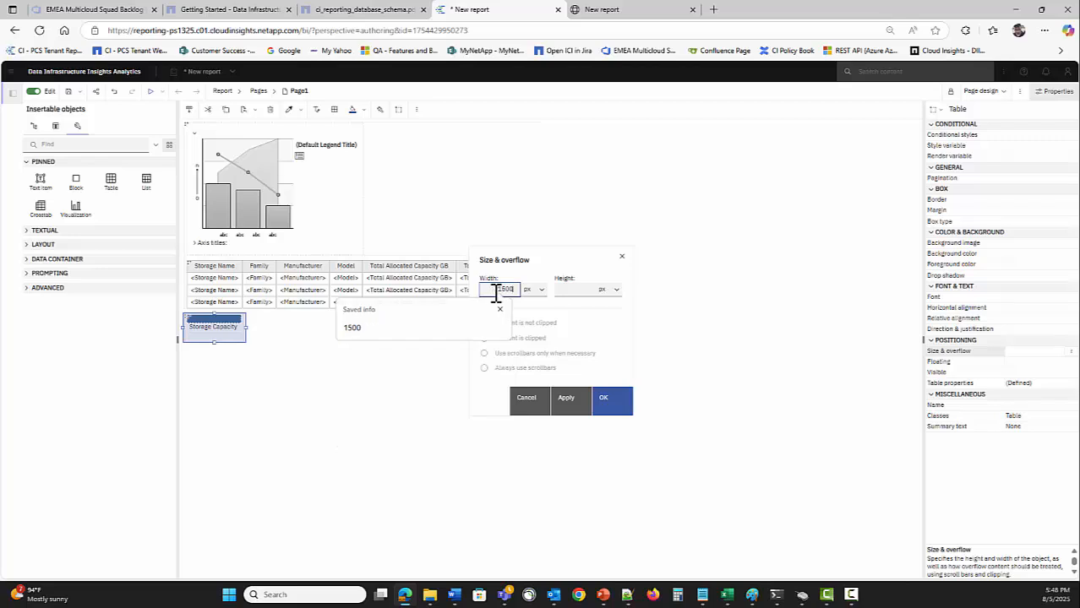
left_click(605, 398)
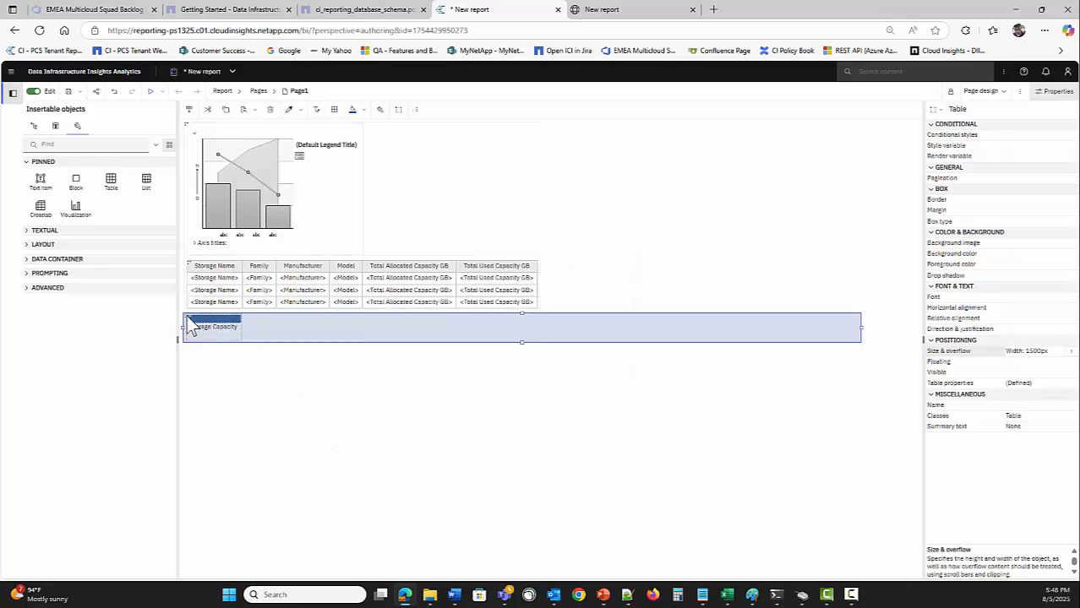
key("ctrl+z")
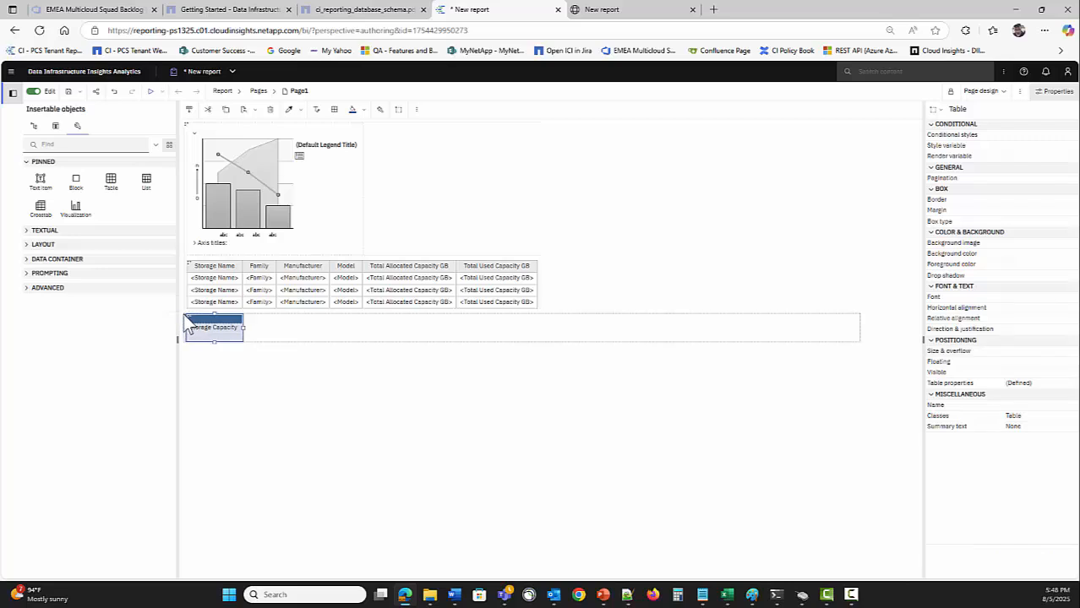
left_click(184, 312)
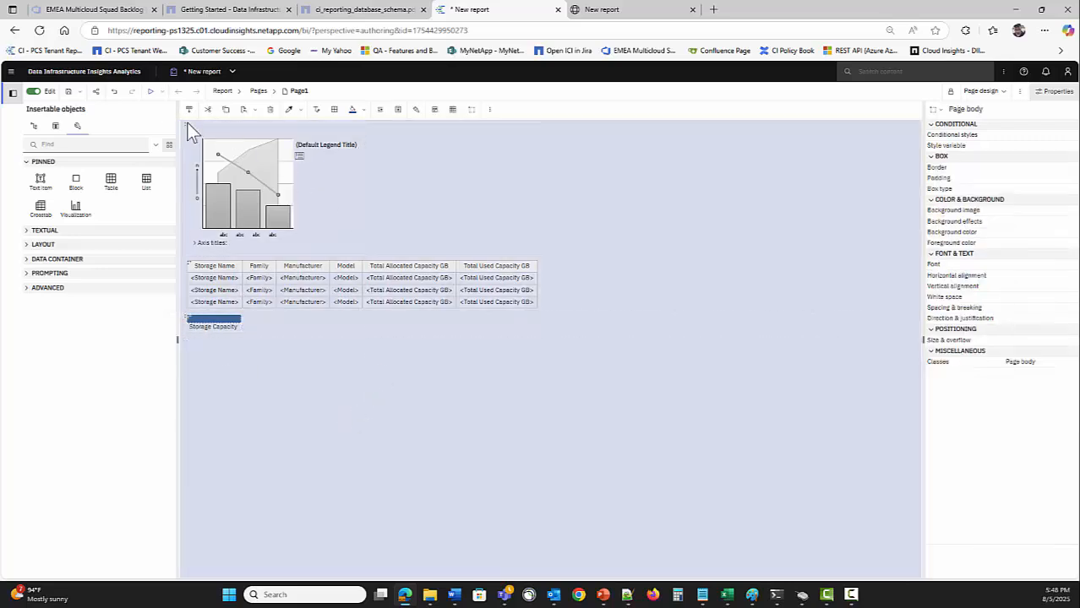
left_click(114, 92)
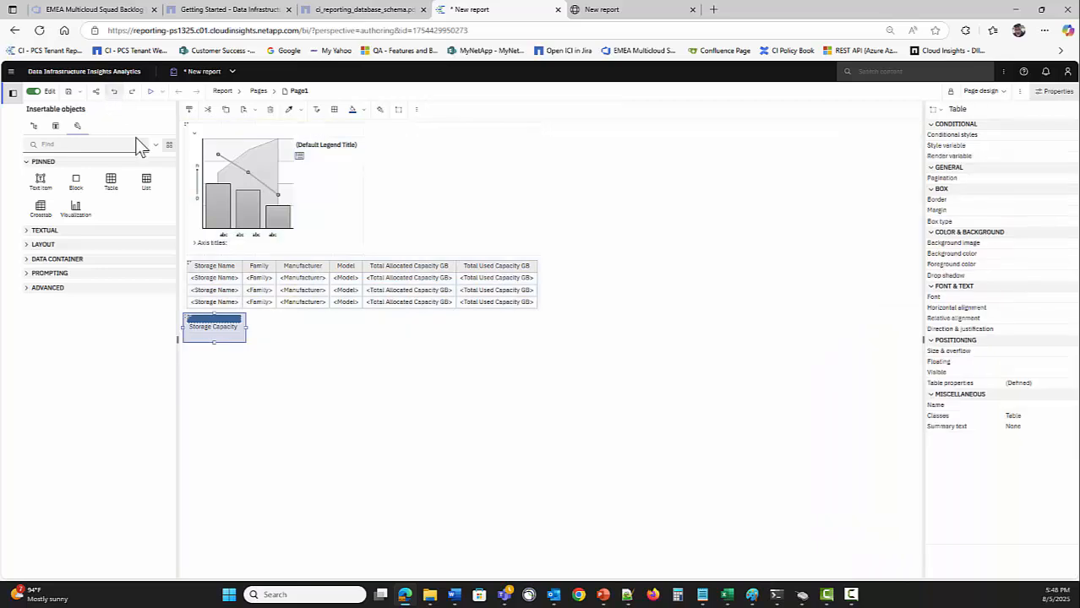
left_click(287, 391)
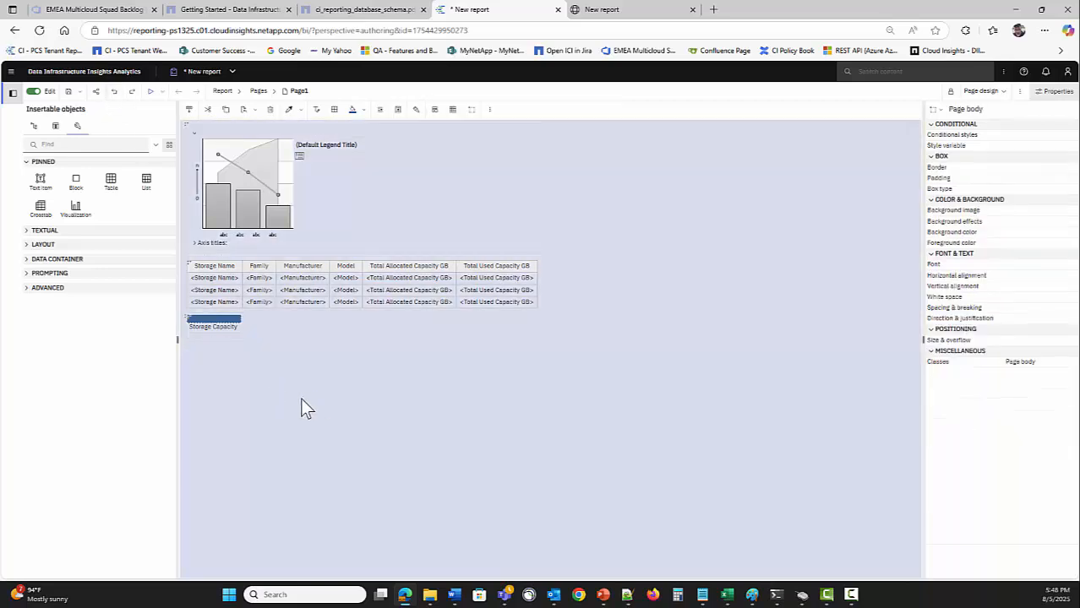
Set the report page width to 1500 px
left_click(954, 127)
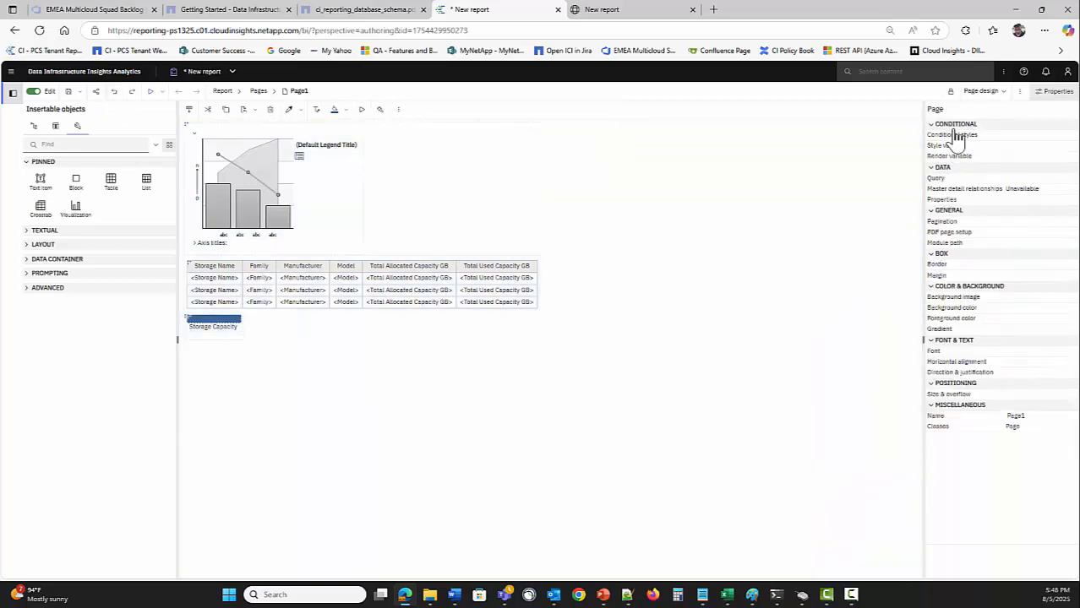
left_click(1067, 398)
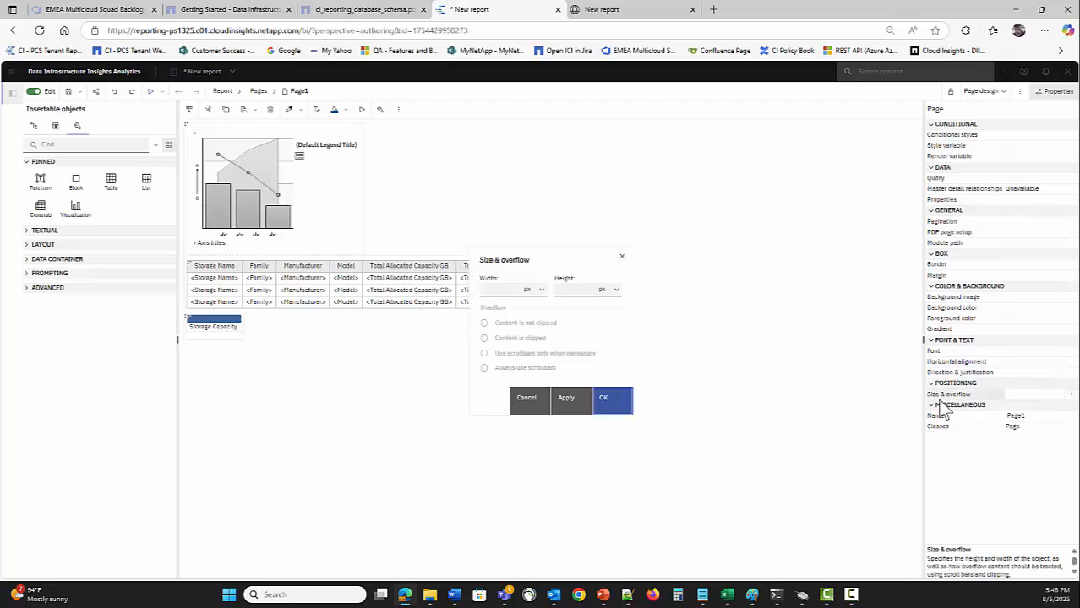
left_click(539, 290)
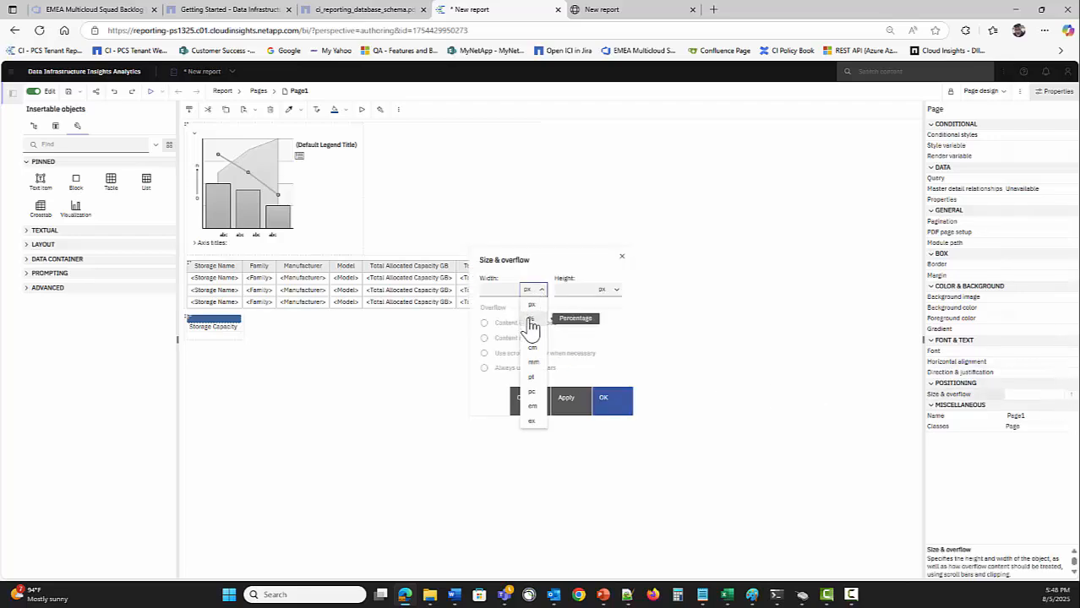
left_click(497, 287)
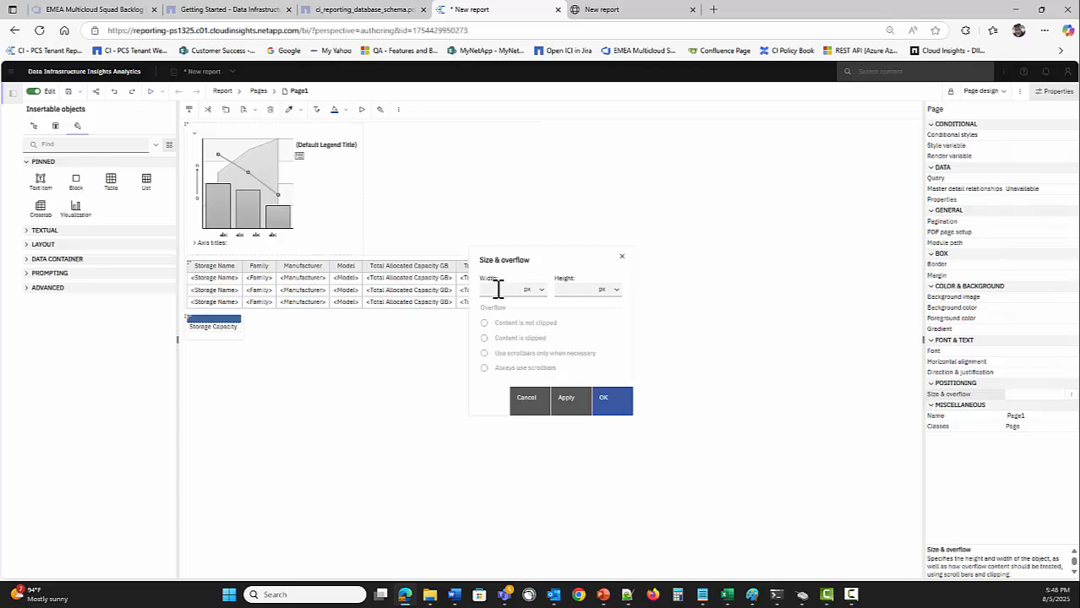
left_click(498, 289)
type("1500")
key("Return")
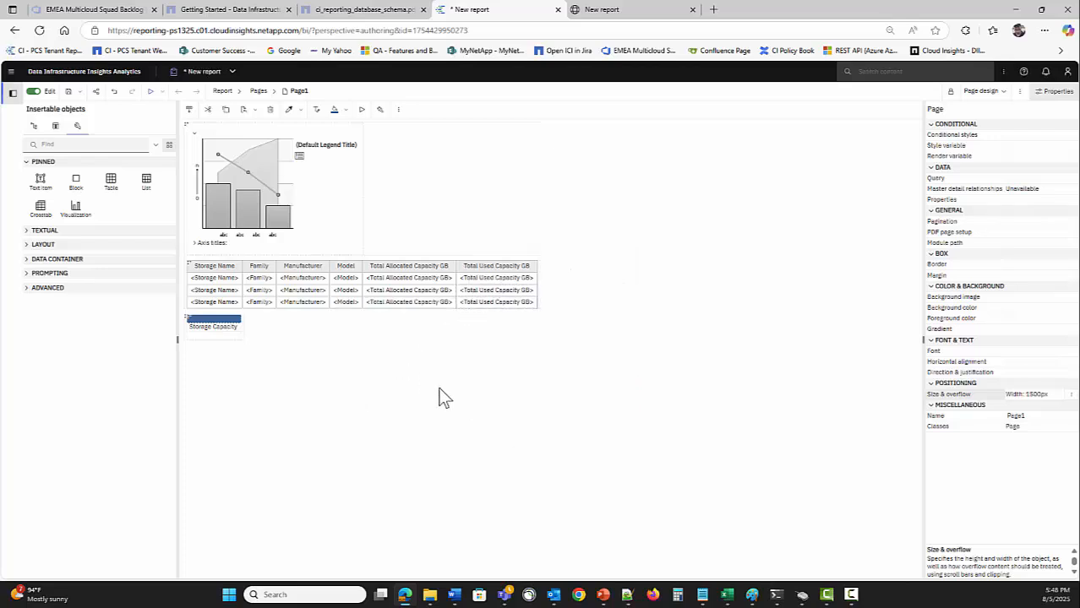
Set the Storage Capacity header table's width to 100%
left_click(193, 326)
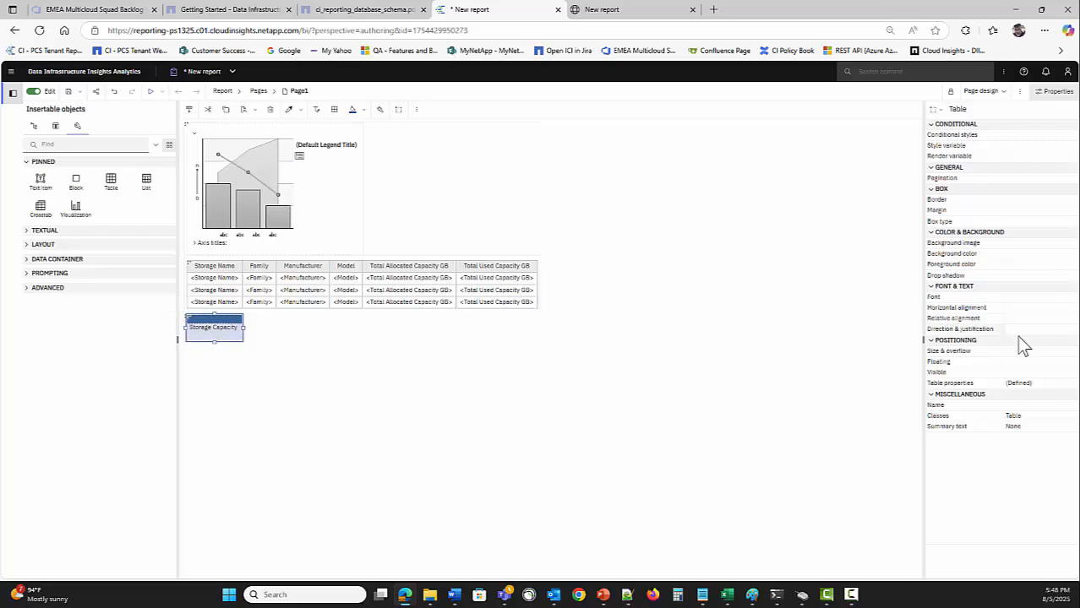
left_click(1068, 351)
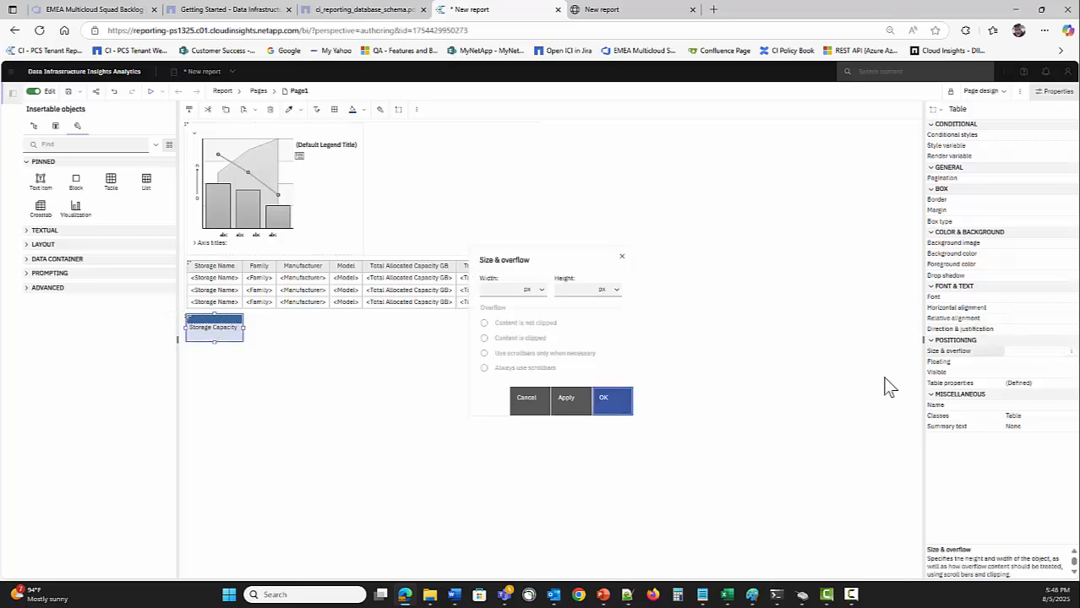
left_click(538, 290)
left_click(535, 320)
left_click(509, 289)
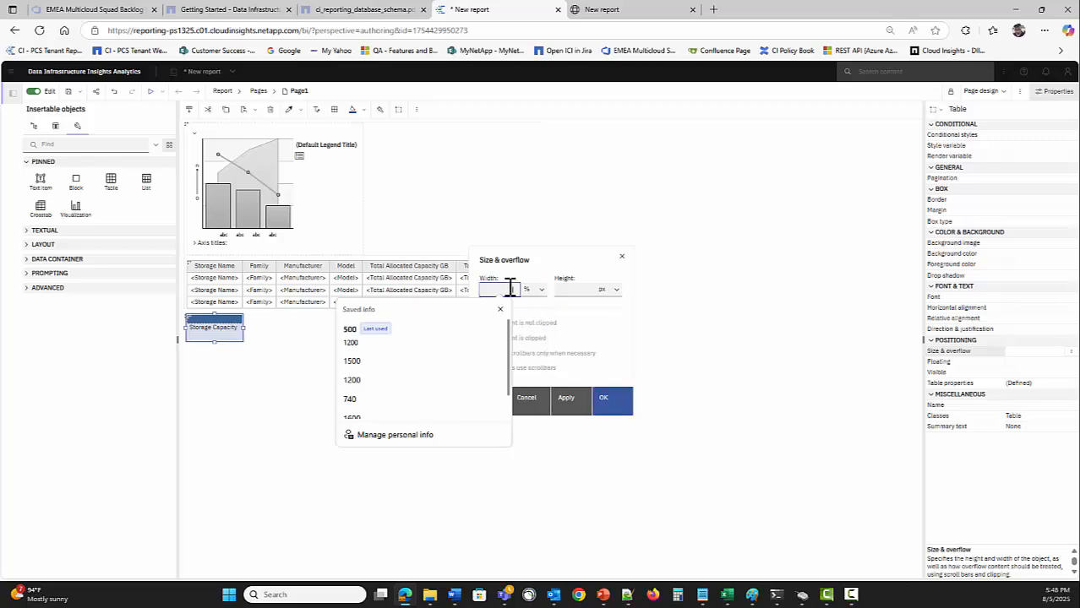
type("100")
key("Return")
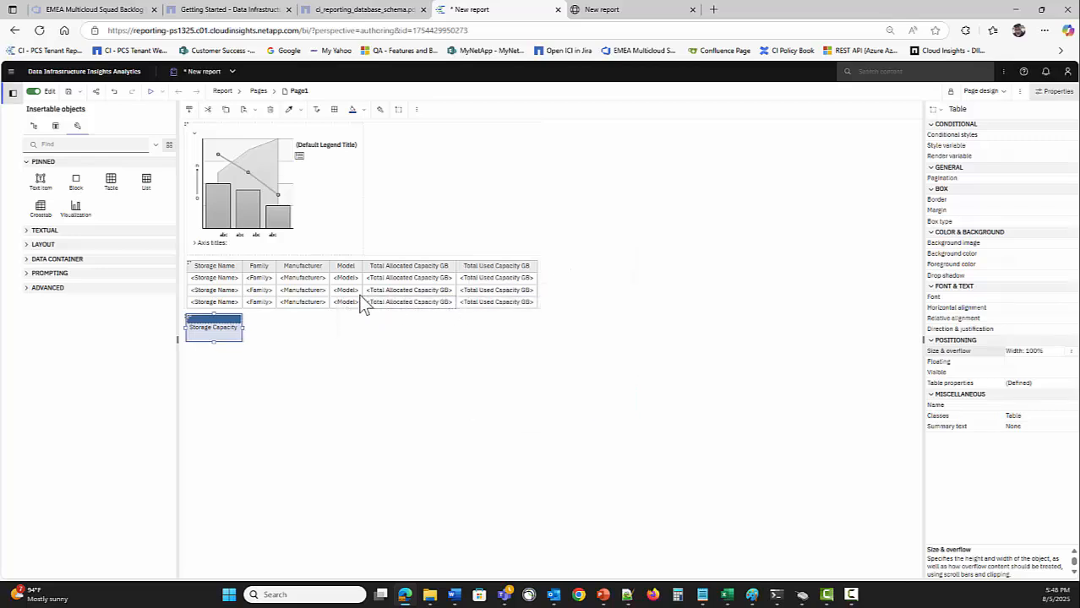
Set the outer table holding the header to 100% width
left_click(188, 317)
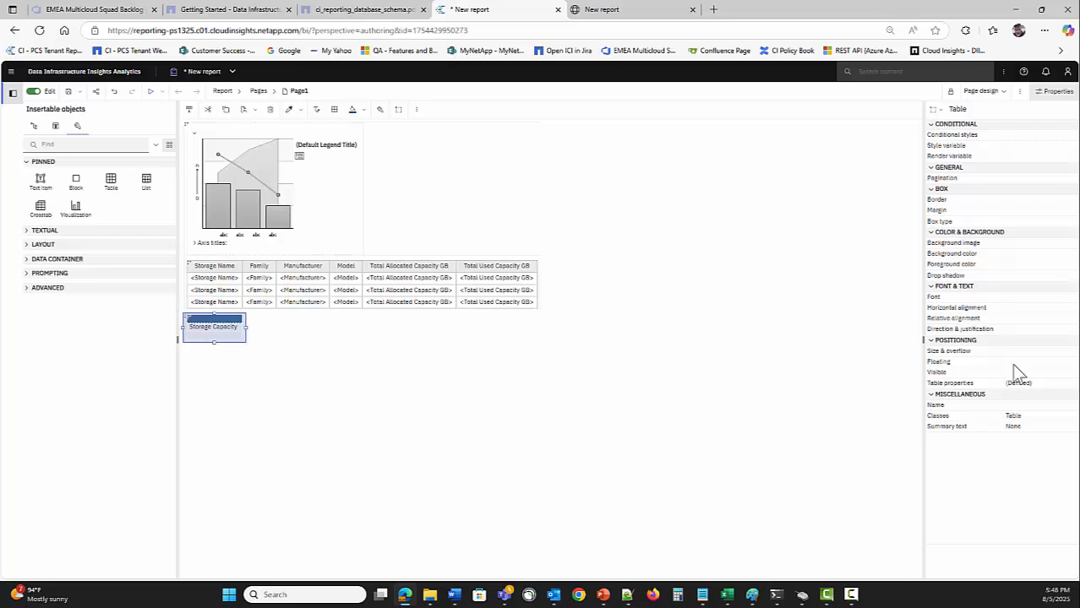
left_click(1066, 354)
left_click(1070, 351)
left_click(541, 289)
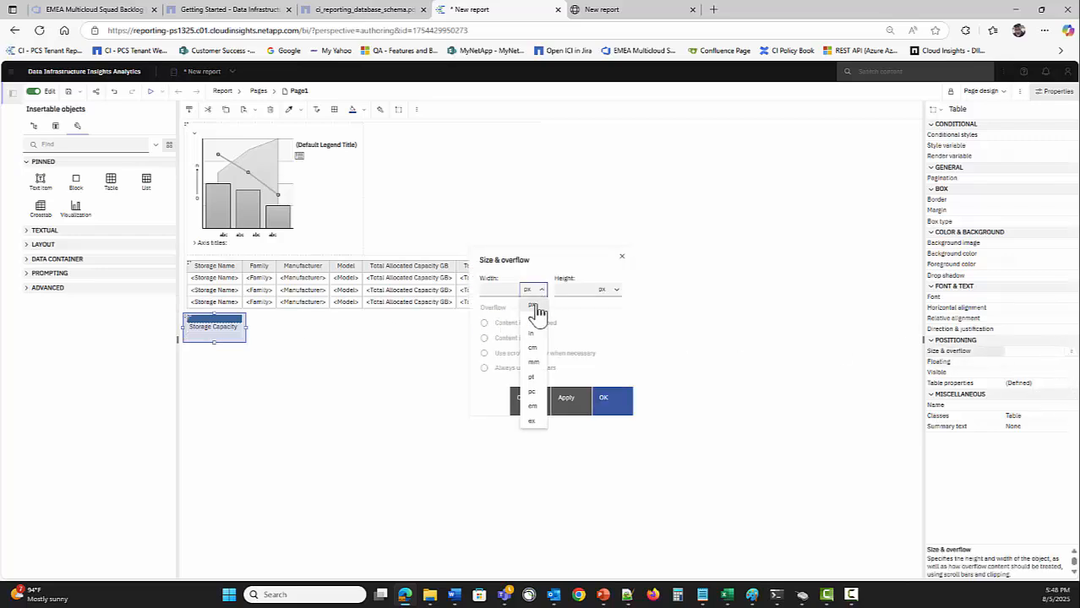
left_click(531, 315)
left_click(498, 290)
type("100")
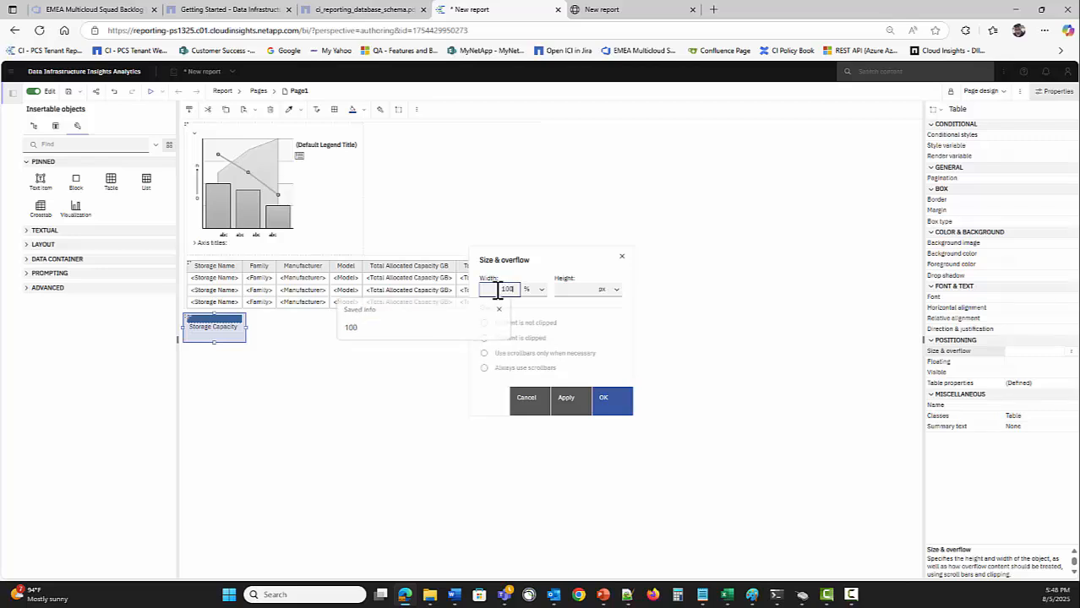
key("Return")
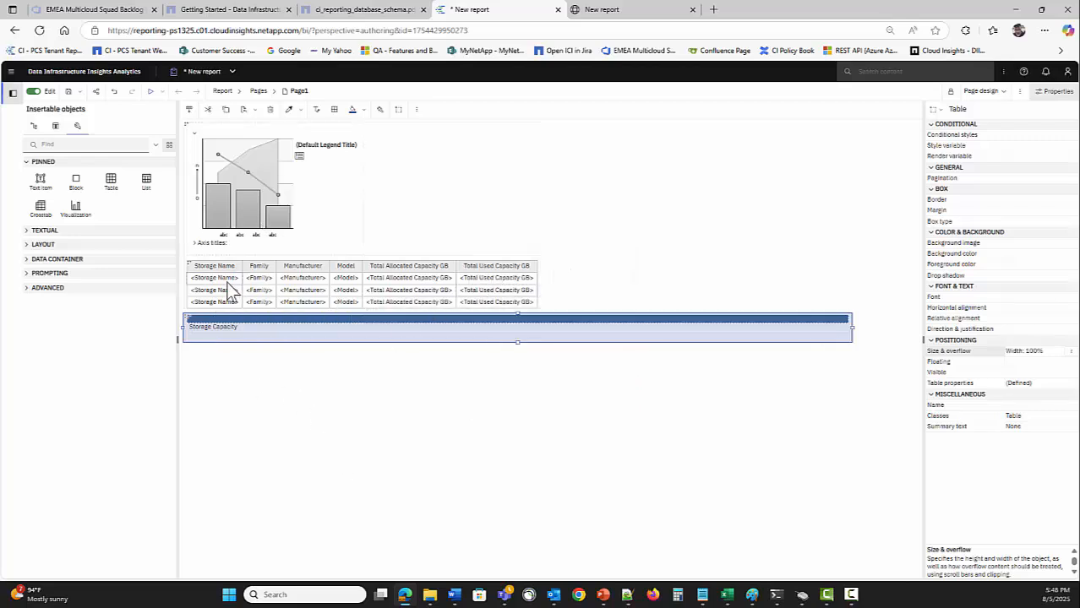
Move the chart-and-table container below the header and set the Storage Capacity cell height to 24 px
left_click(191, 152)
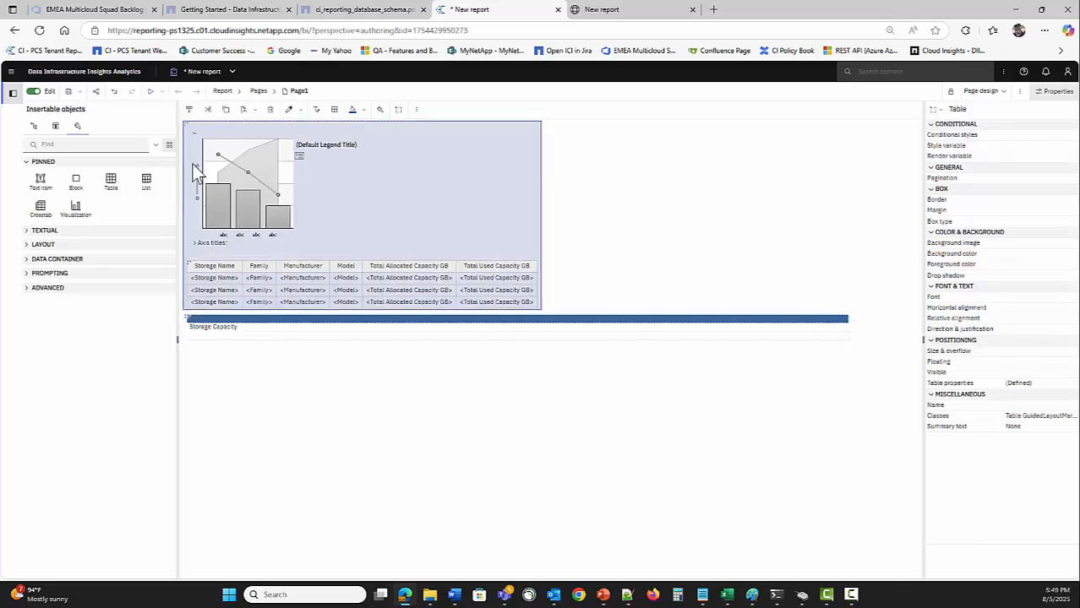
left_click_drag(203, 347, 204, 347)
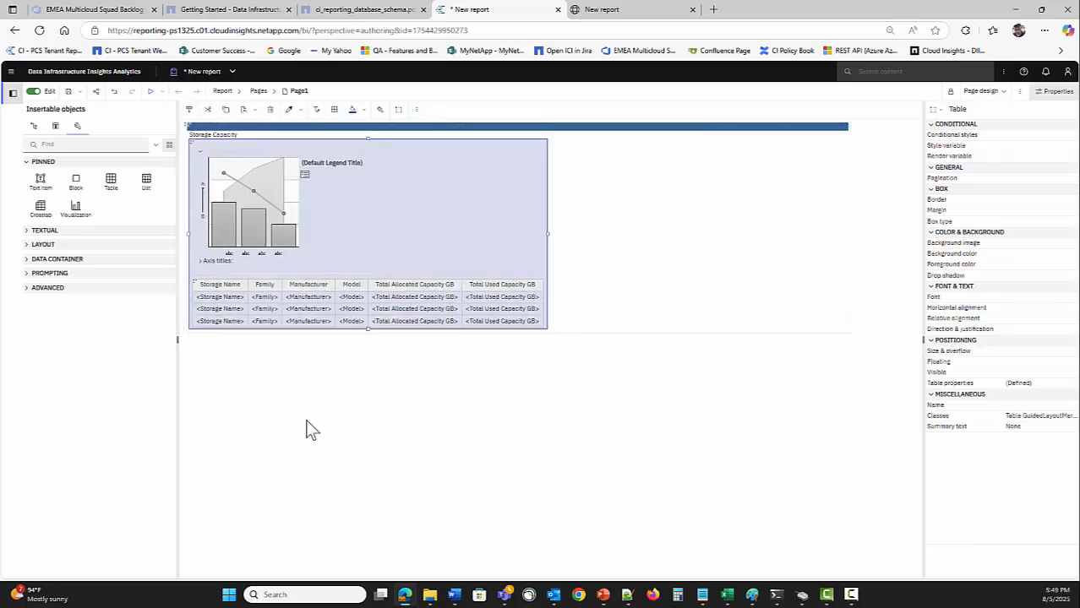
left_click(227, 135)
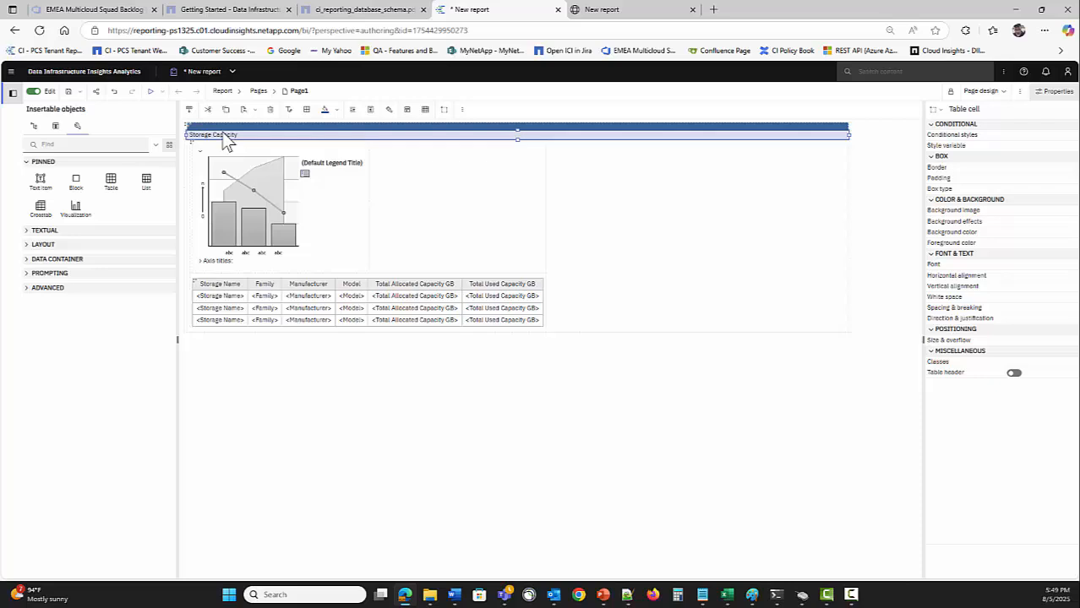
left_click(1069, 341)
left_click(583, 290)
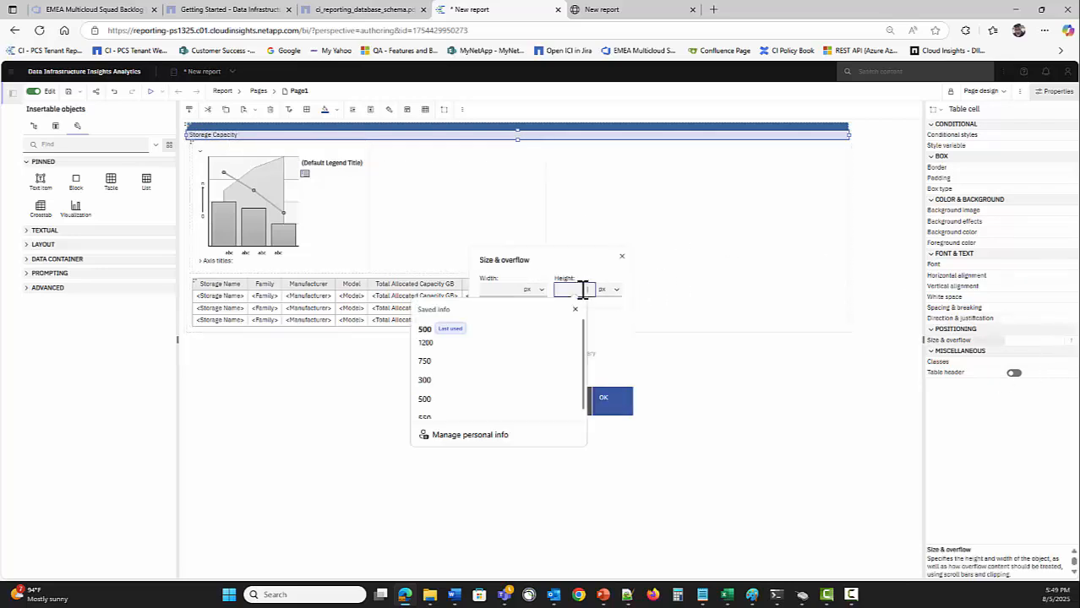
type("250")
key("Return")
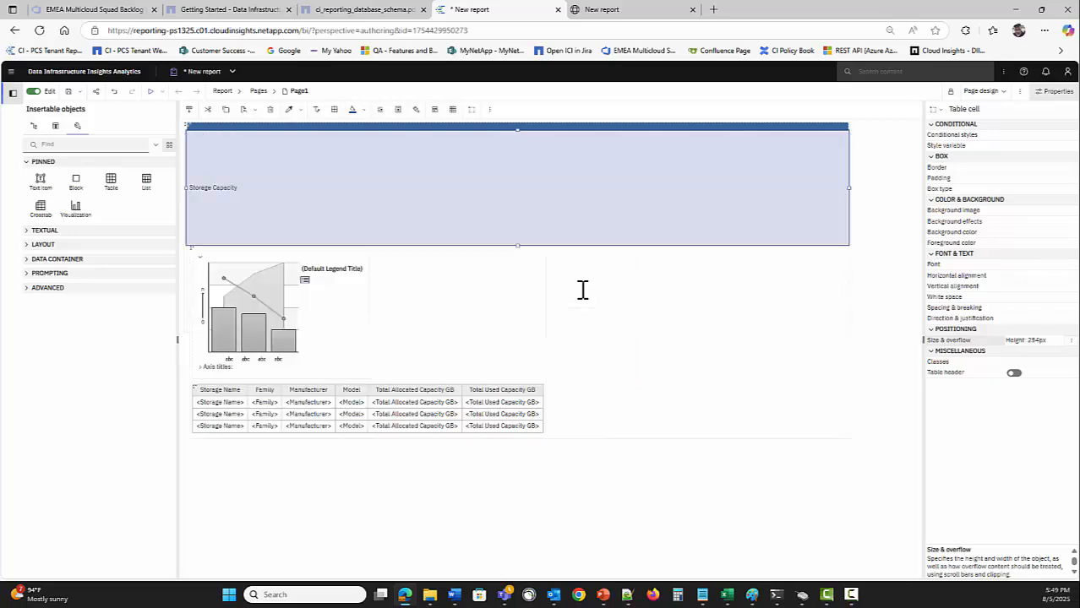
left_click(1070, 341)
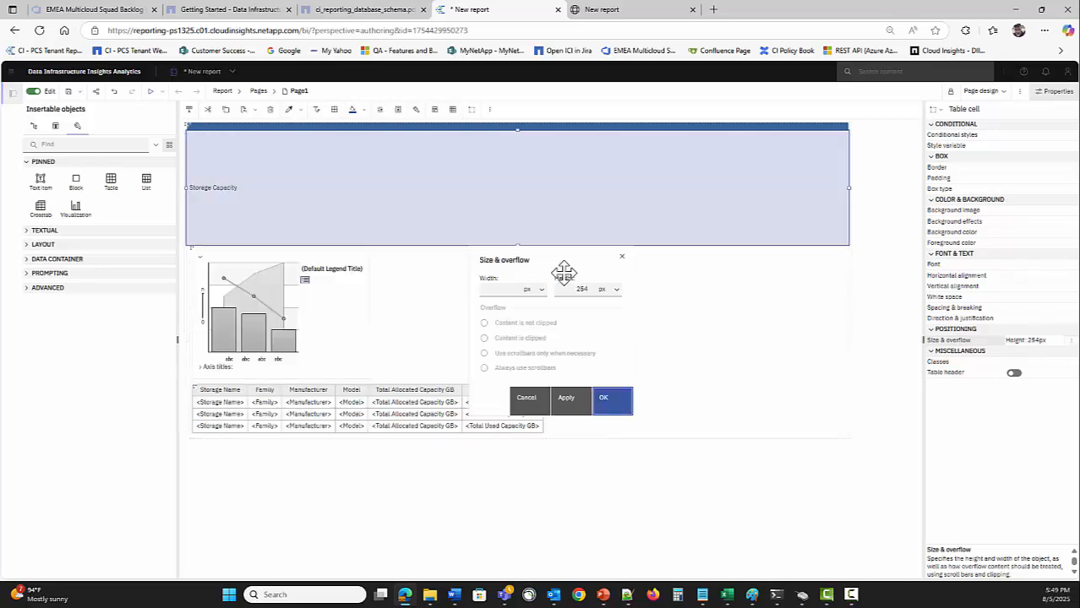
double_click(581, 290)
type("24")
key("Return")
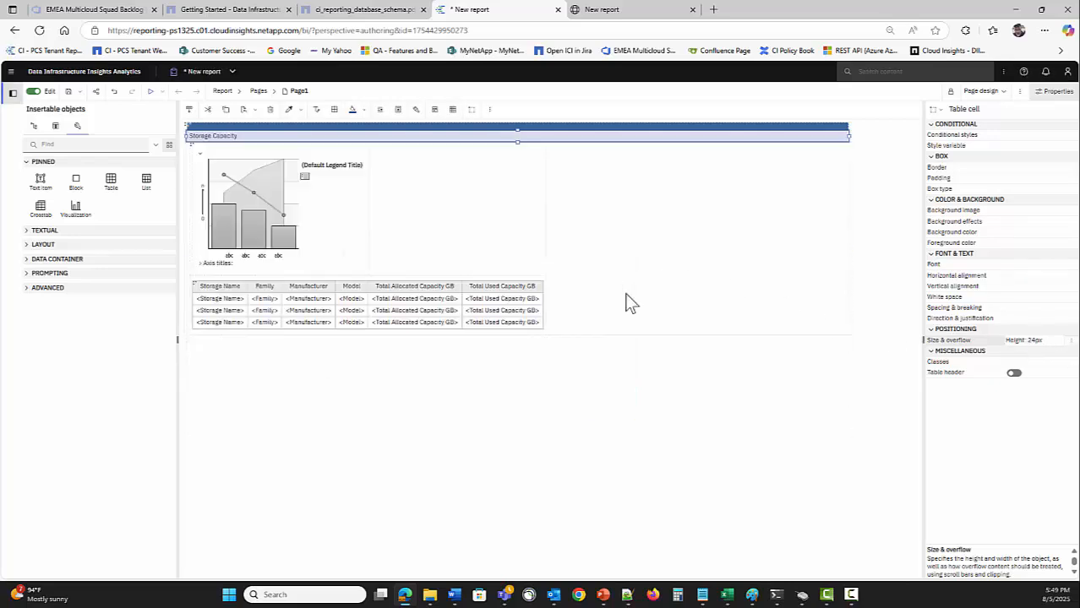
left_click(215, 138)
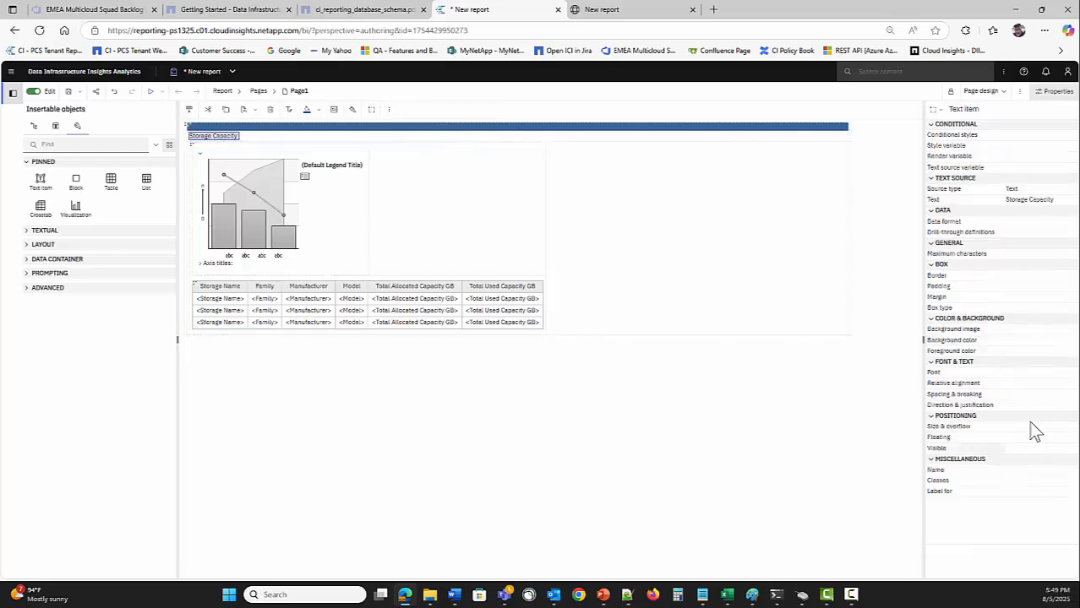
Set the Storage Capacity title font to Arial, 24pt, bold
left_click(1068, 373)
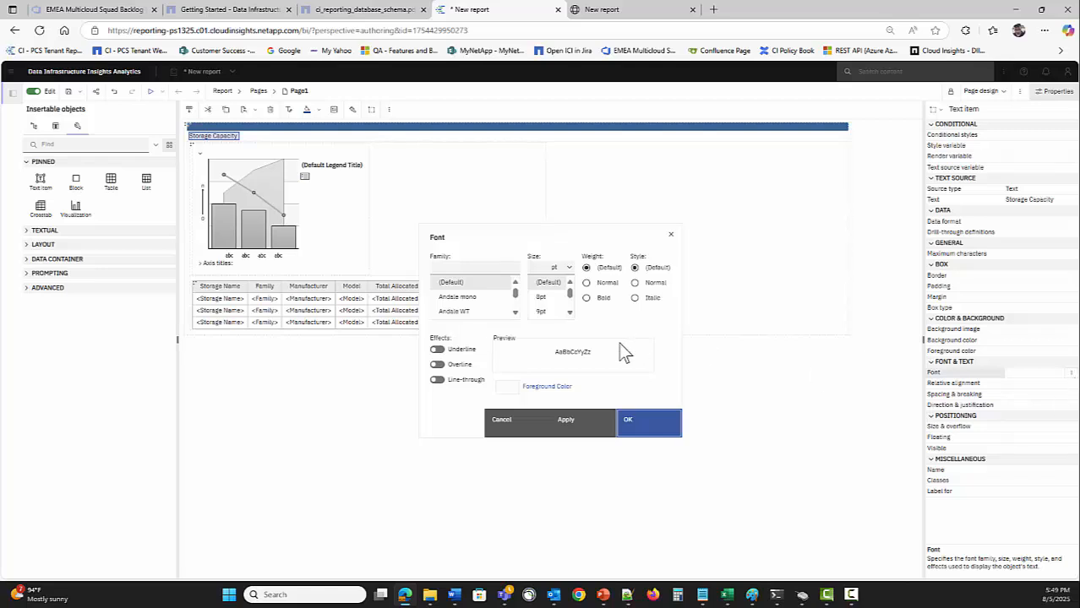
scroll(460, 296, "down", 2)
left_click(461, 304)
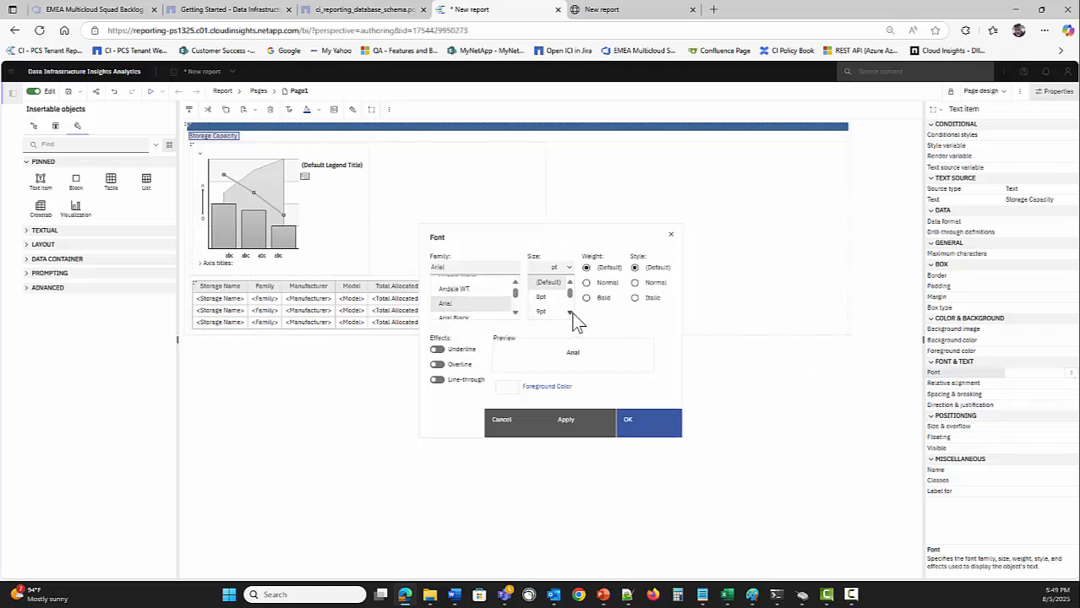
scroll(571, 310, "down", 2)
scroll(571, 311, "down", 3)
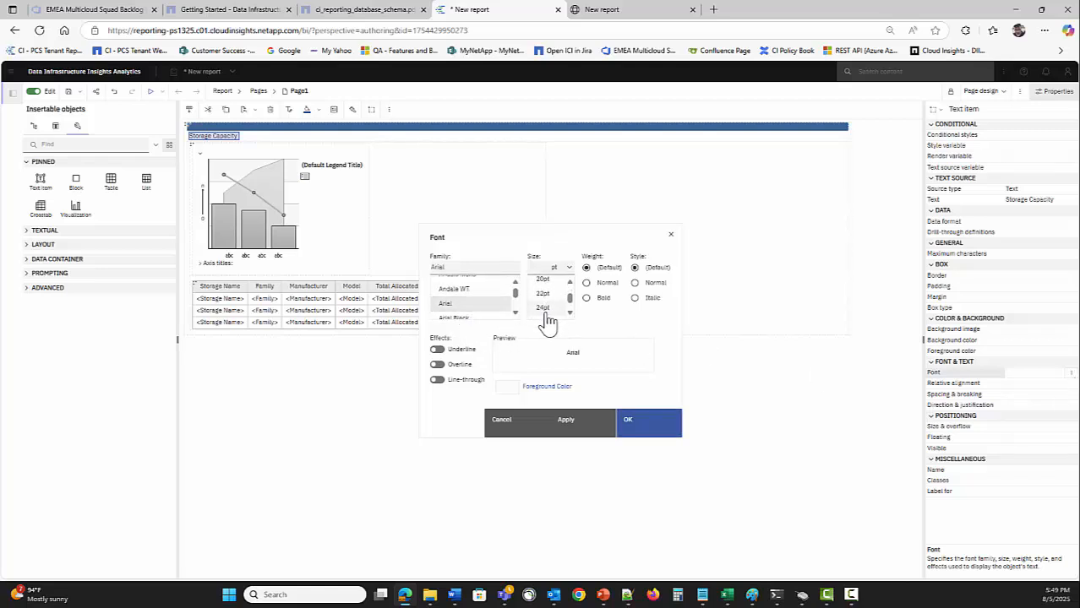
left_click(543, 307)
left_click(586, 297)
Colour the title dark grey with custom hex 454545 and apply the font settings
left_click(540, 388)
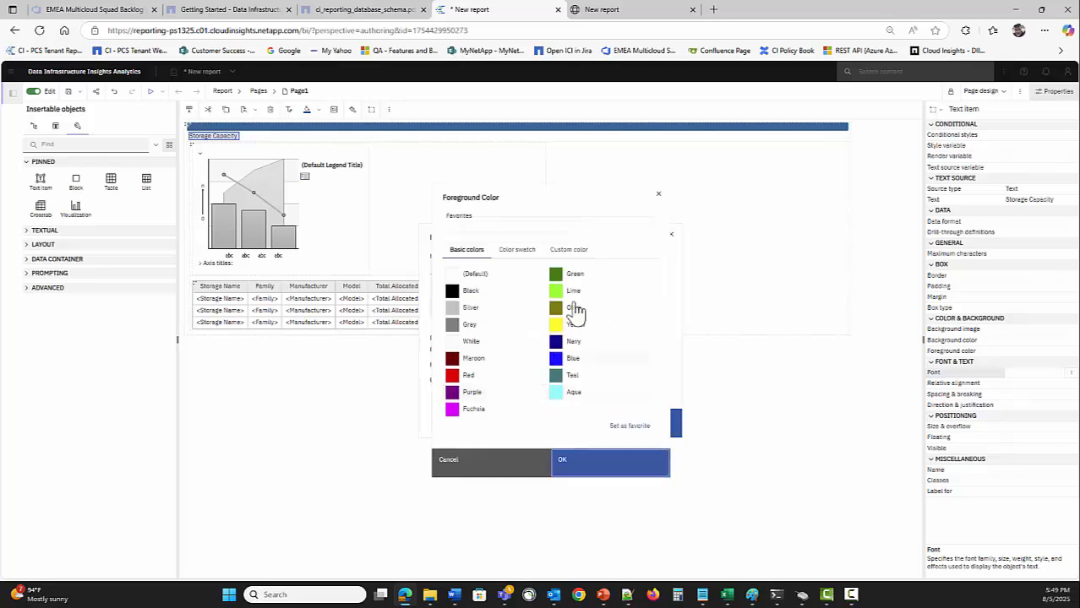
left_click(565, 251)
left_click(564, 397)
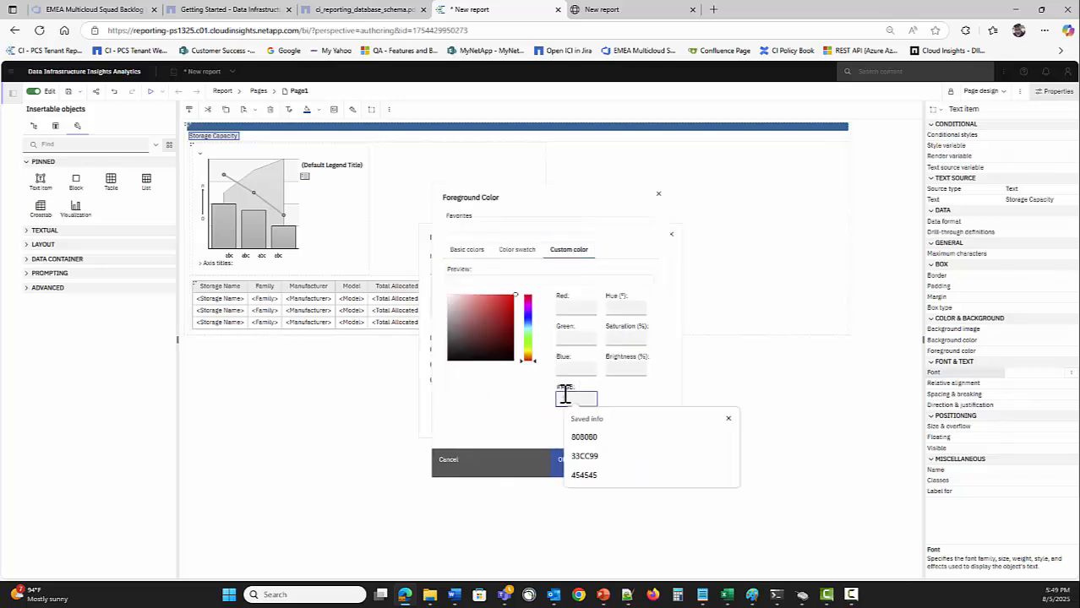
type("4")
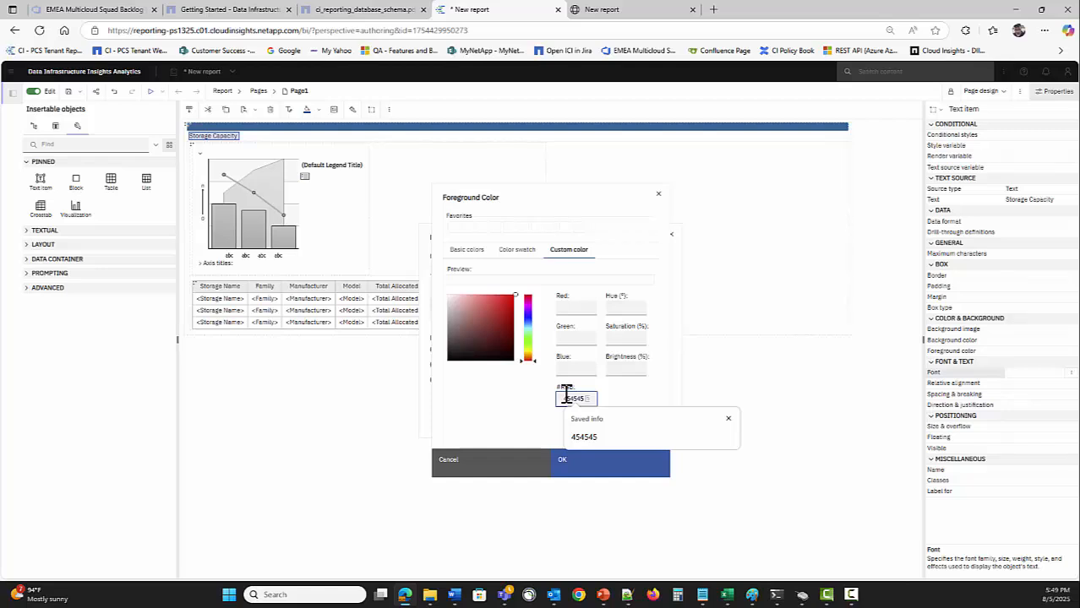
type("54545")
left_click(592, 473)
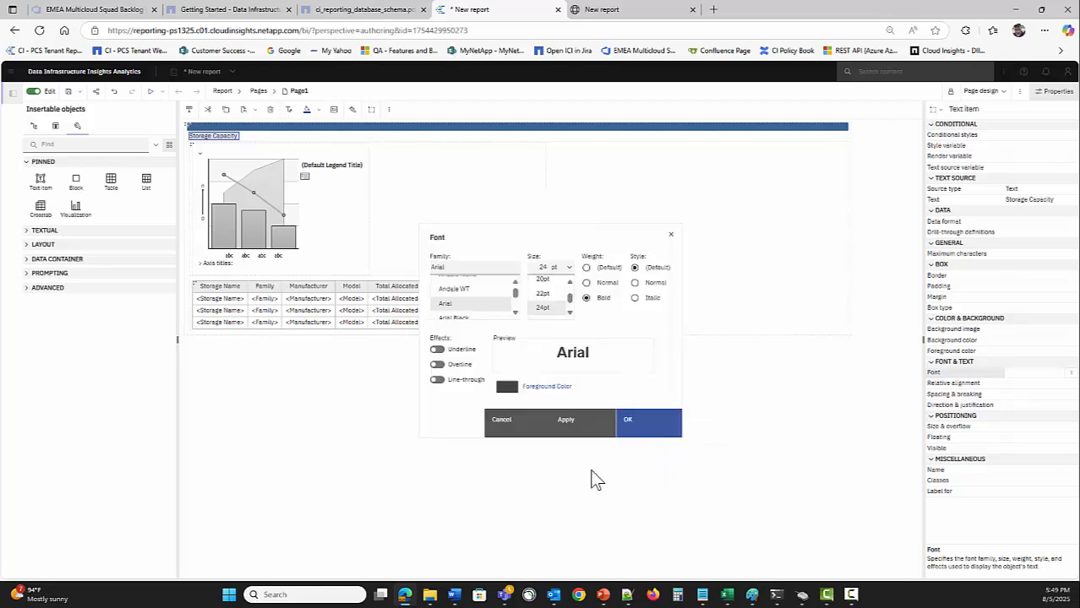
left_click(646, 431)
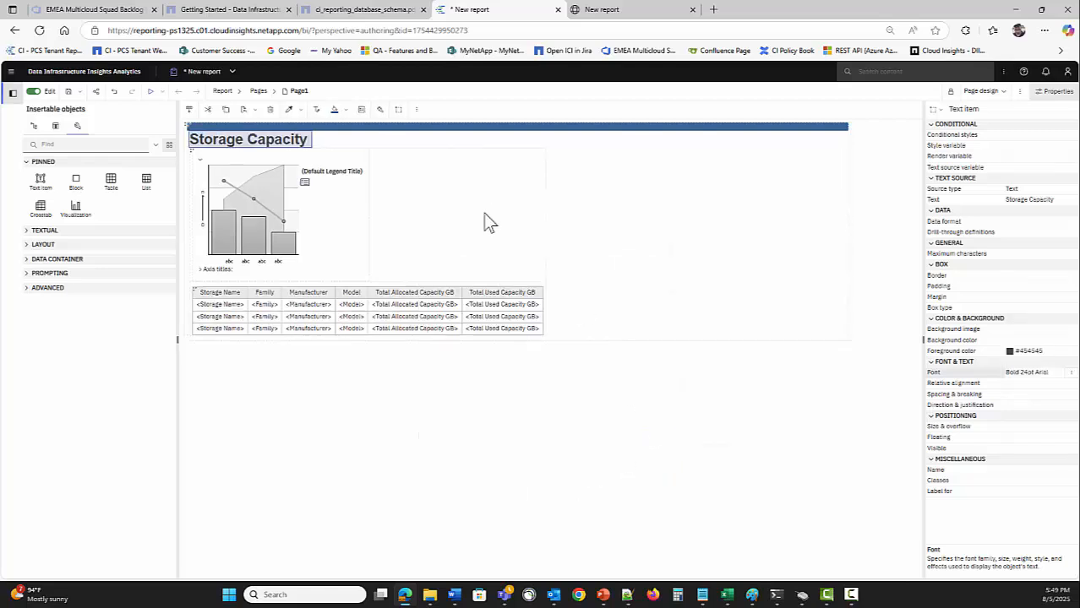
left_click(390, 138)
Run the report to preview the bold title, then go back to the '* New report' layout editor
left_click(464, 416)
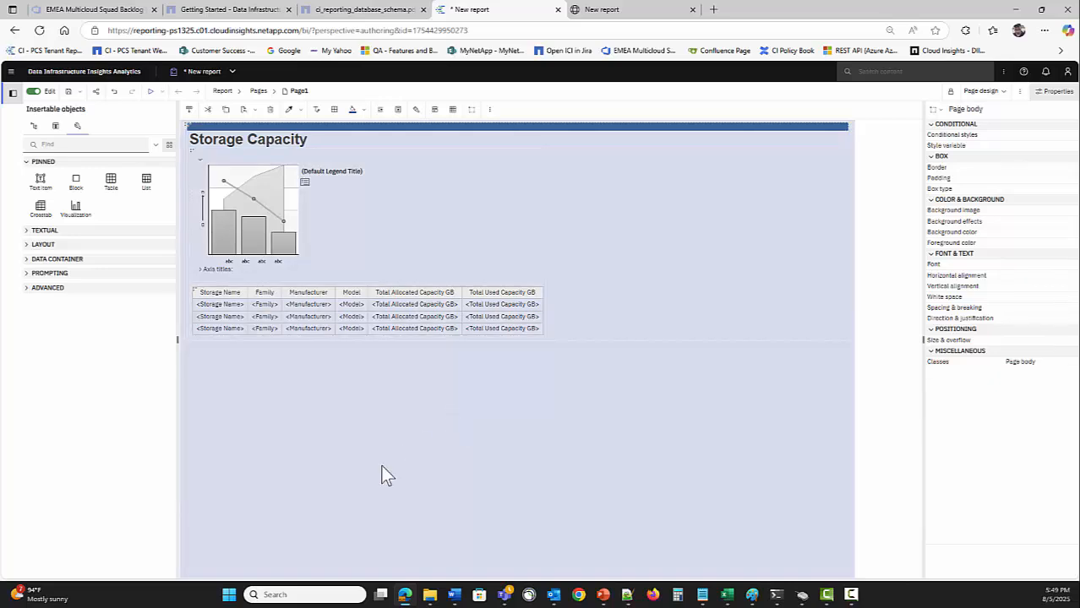
left_click(151, 91)
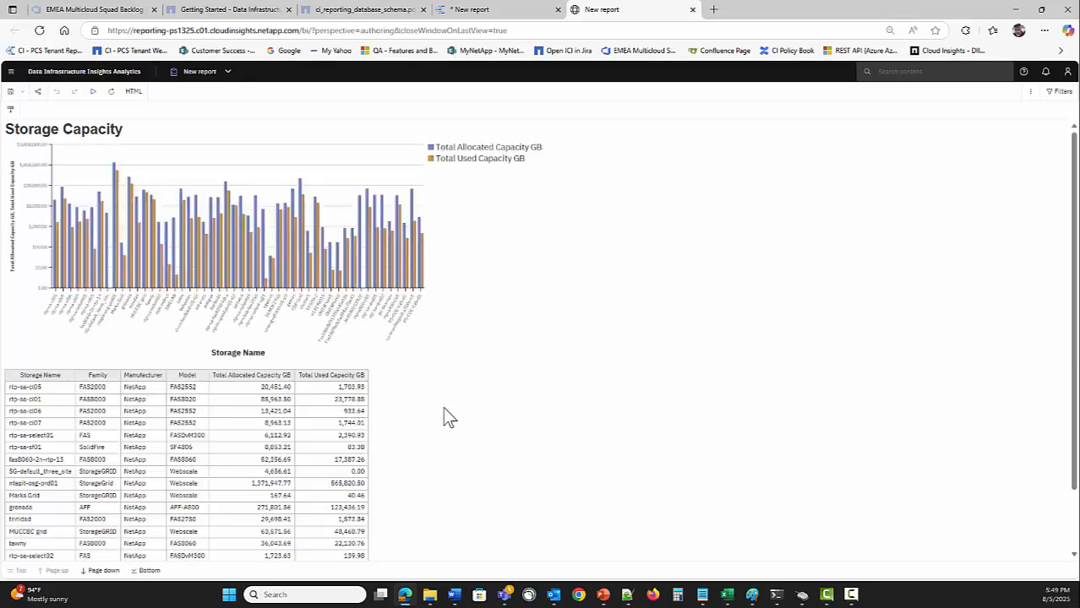
left_click(489, 10)
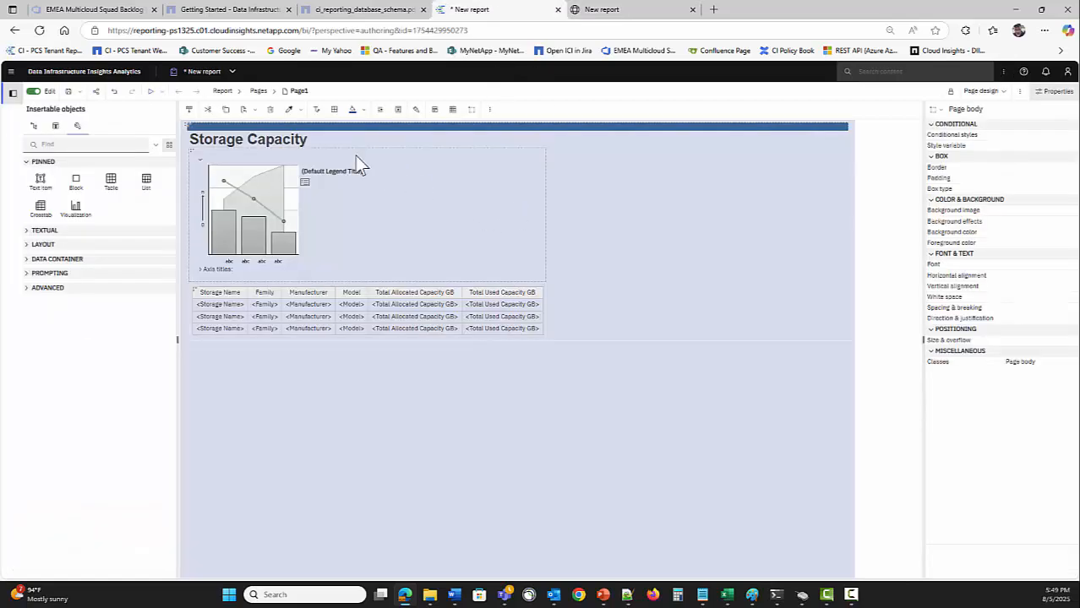
Place a new Text item in the blue header bar for the caption 'Powered by Data Infrastructure Insights'
left_click(196, 129)
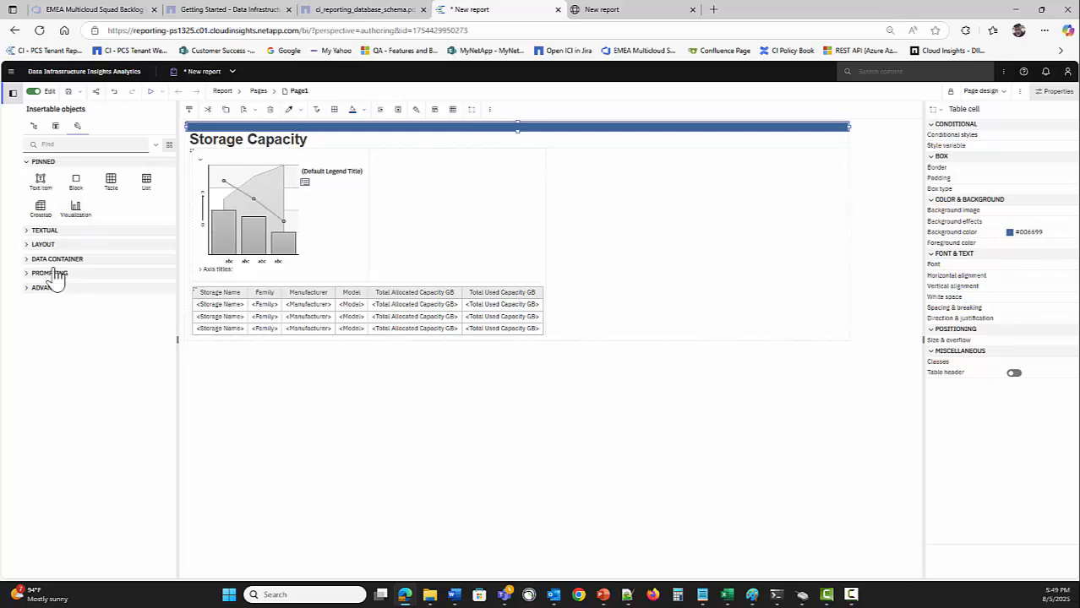
left_click_drag(40, 186, 193, 137)
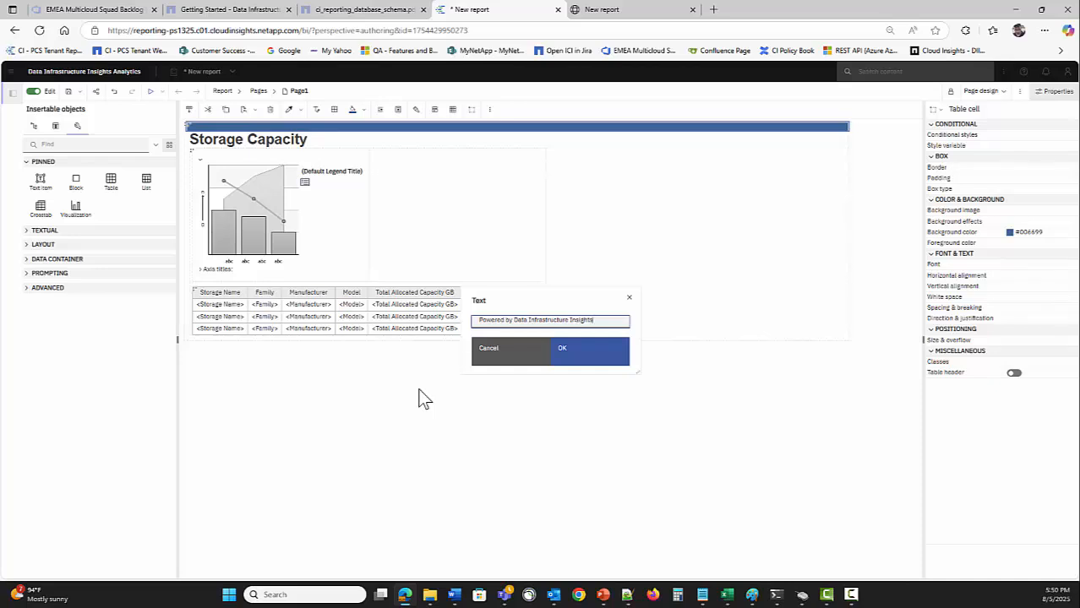
Confirm the header caption and set its font to bold 14pt Arial
left_click(589, 351)
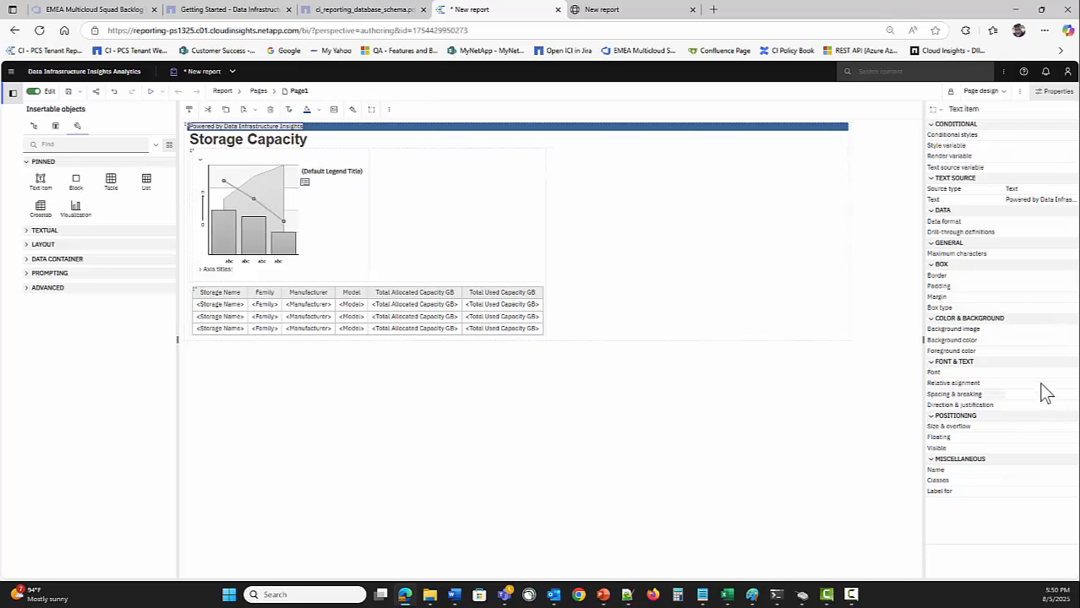
left_click(1071, 372)
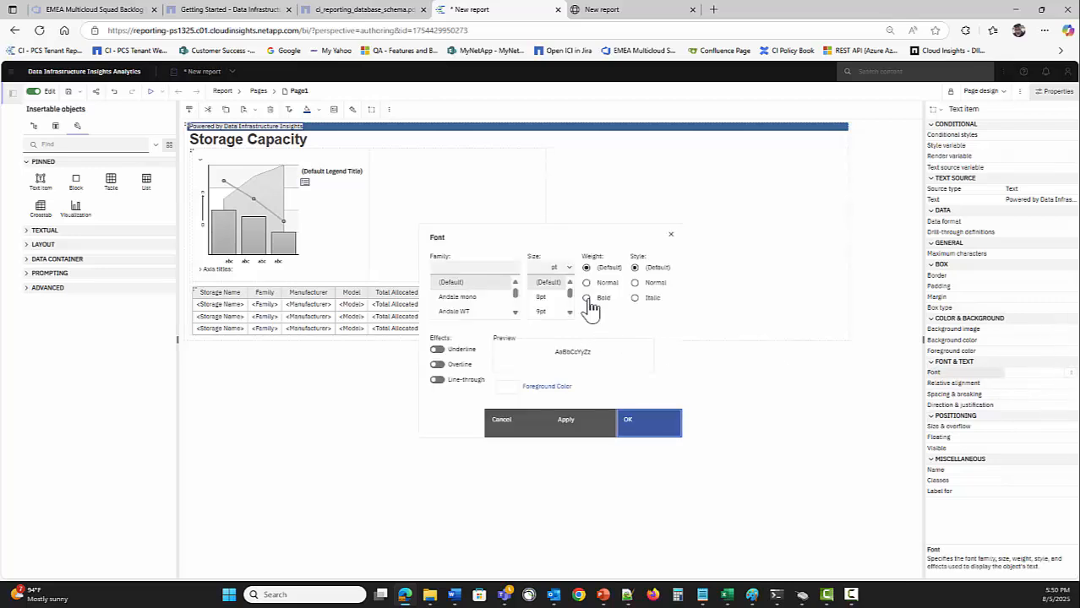
left_click(589, 300)
scroll(574, 319, "down", 3)
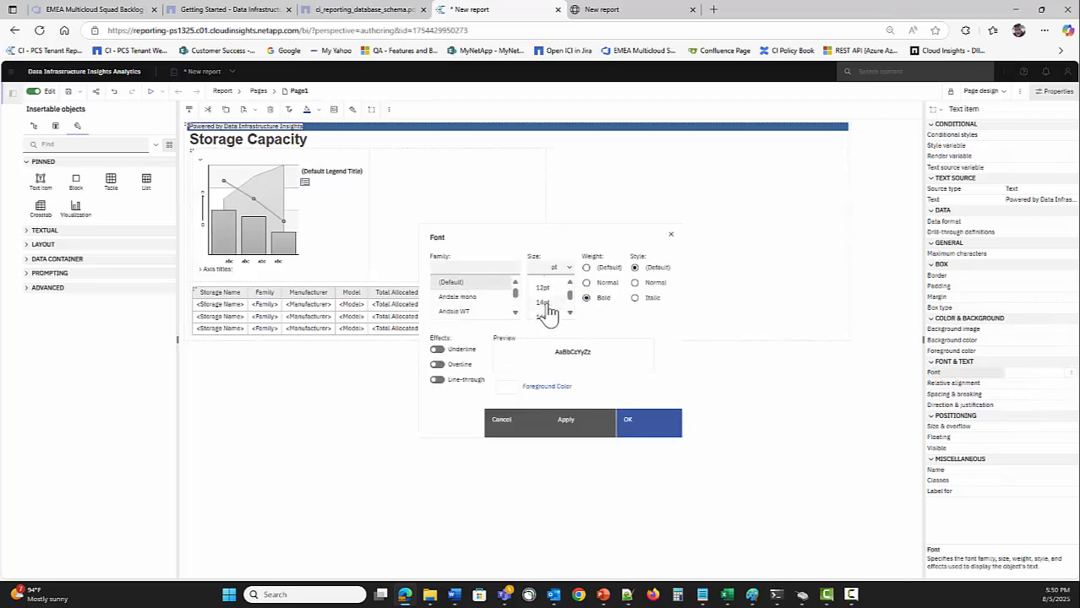
left_click(545, 302)
left_click(515, 315)
left_click(459, 307)
Make the header caption white and apply the font changes
left_click(509, 389)
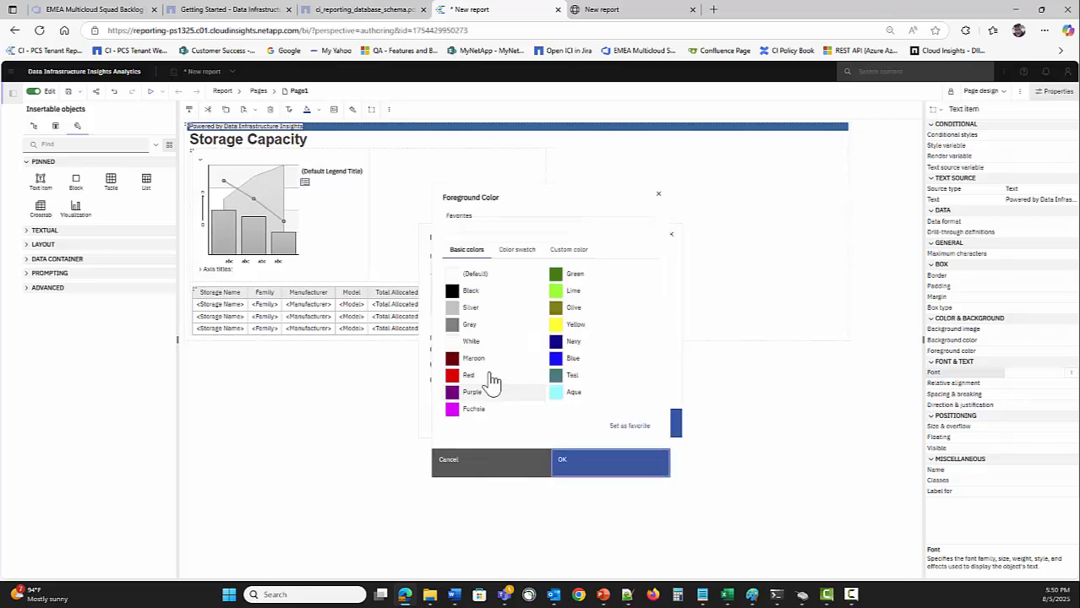
left_click(488, 341)
left_click(594, 473)
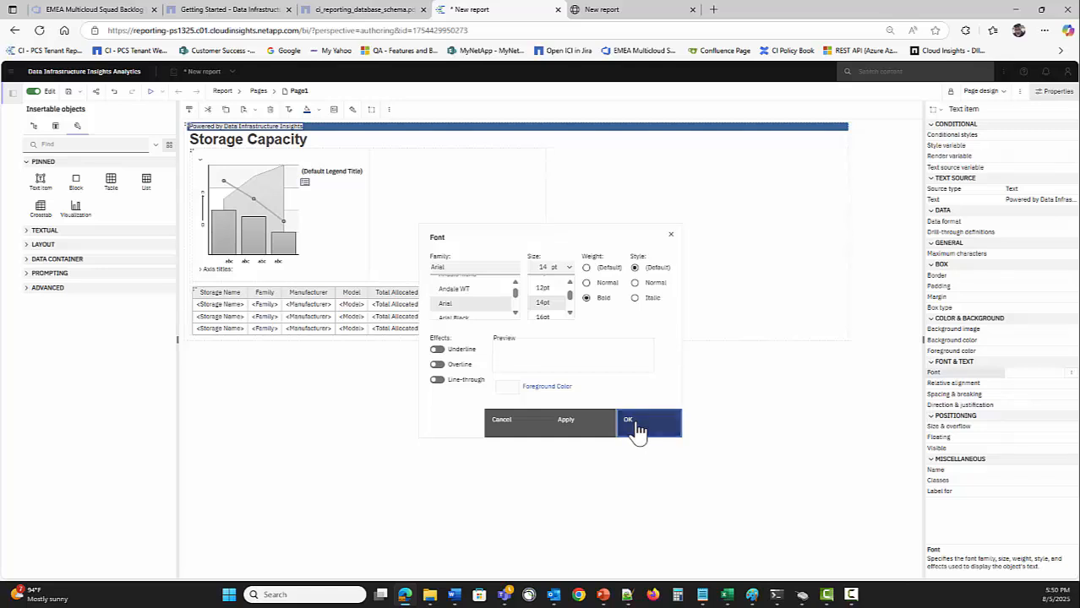
left_click(638, 431)
left_click(330, 463)
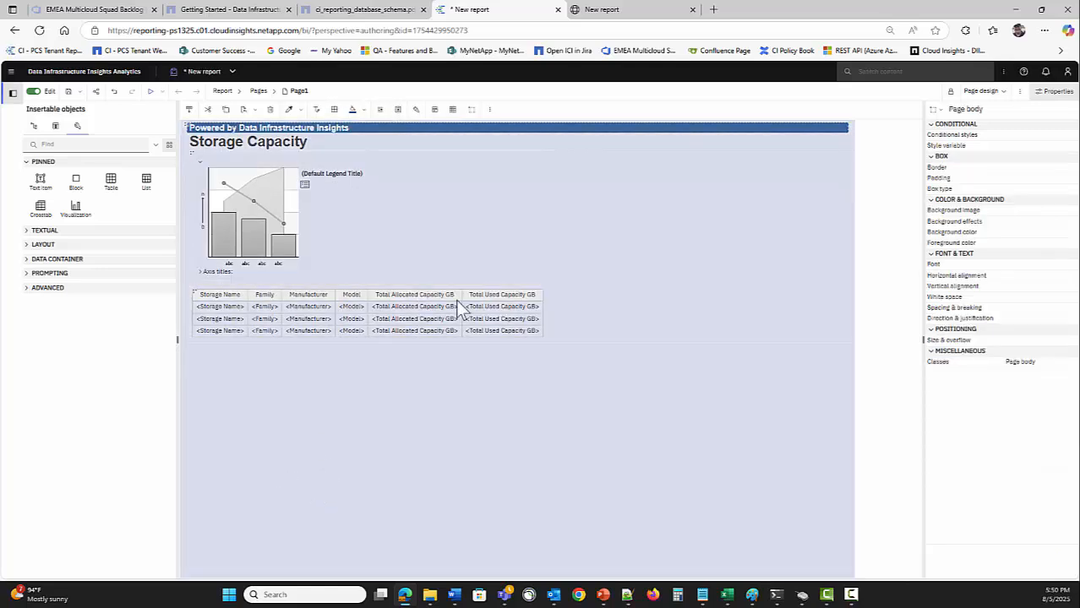
Change the header bar background to the lighter custom blue #0C8CCC
left_click(442, 130)
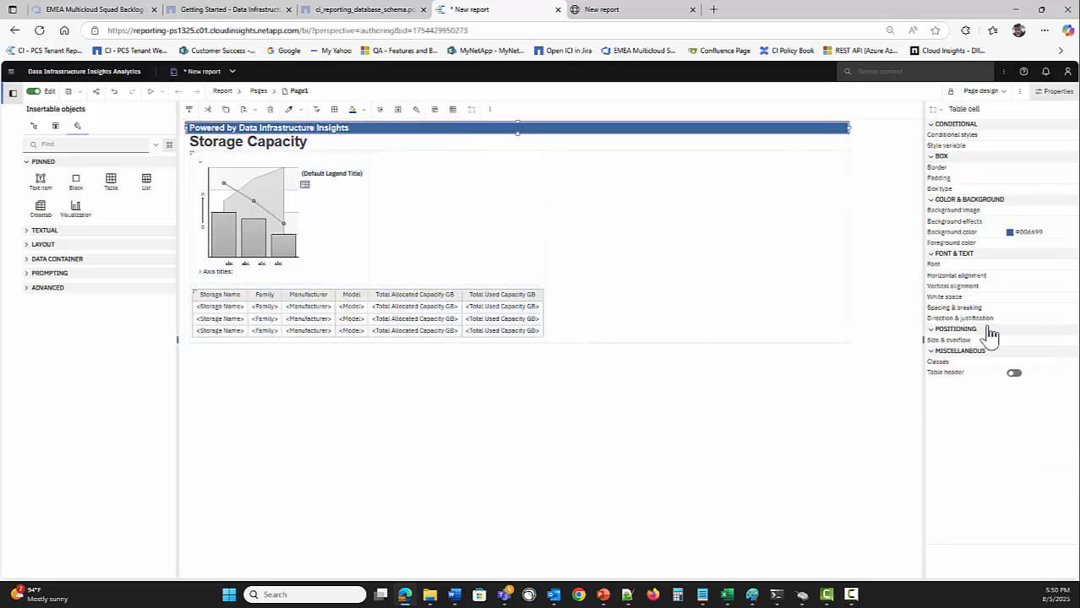
left_click(1072, 232)
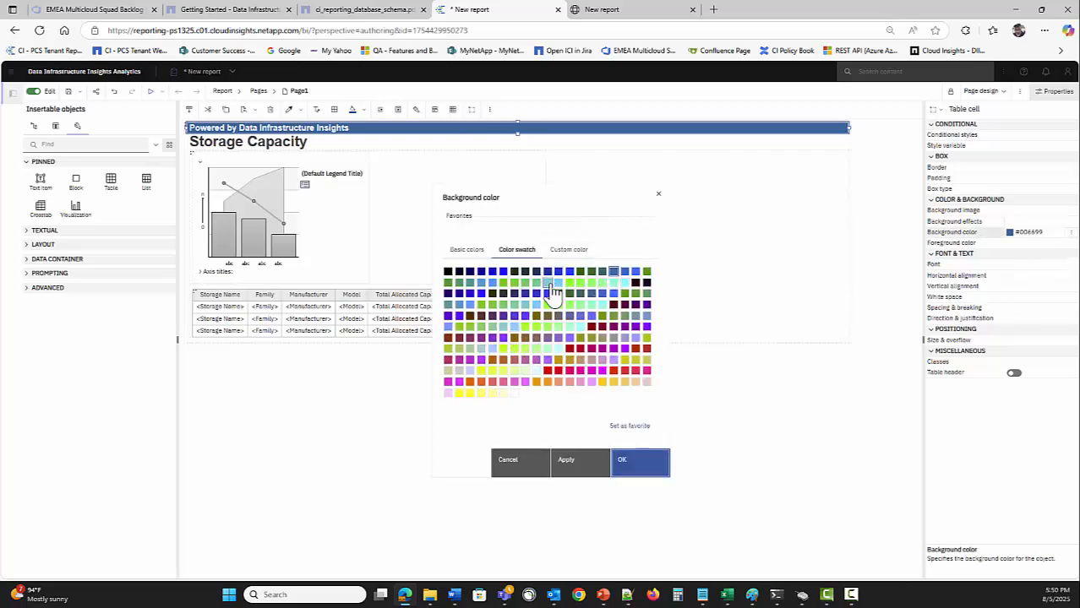
left_click(567, 250)
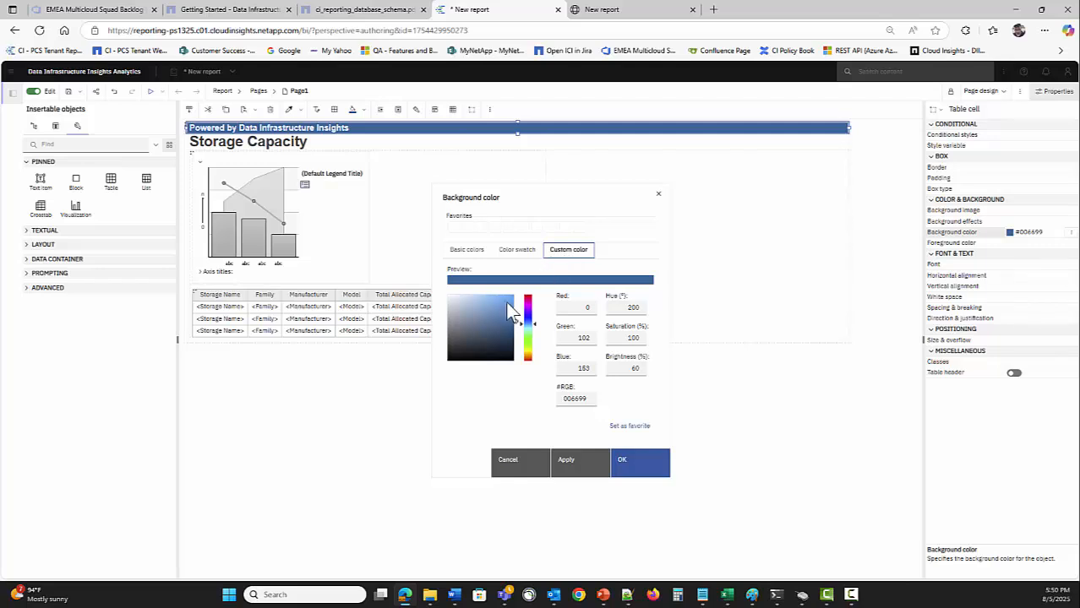
left_click_drag(513, 319, 507, 317)
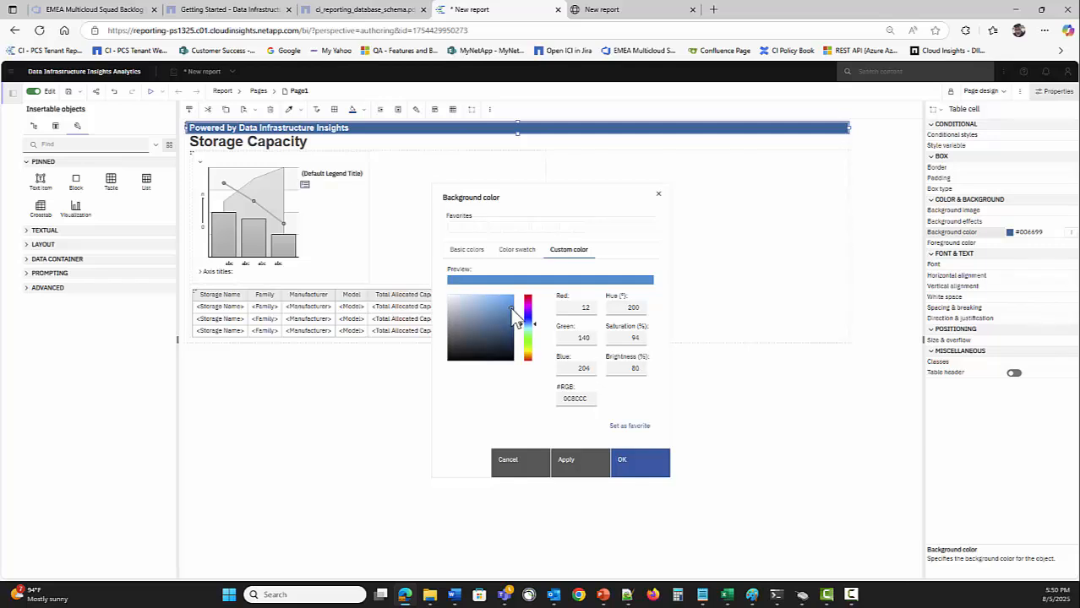
left_click(649, 463)
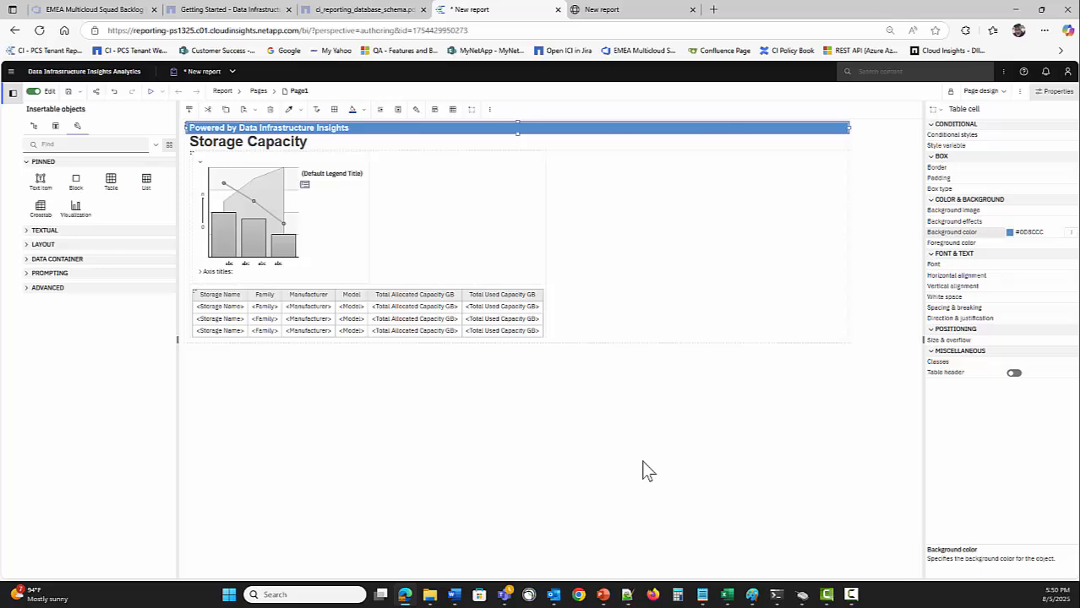
left_click(404, 415)
Run the report to preview the lighter blue header, then return to the layout editor
left_click(496, 238)
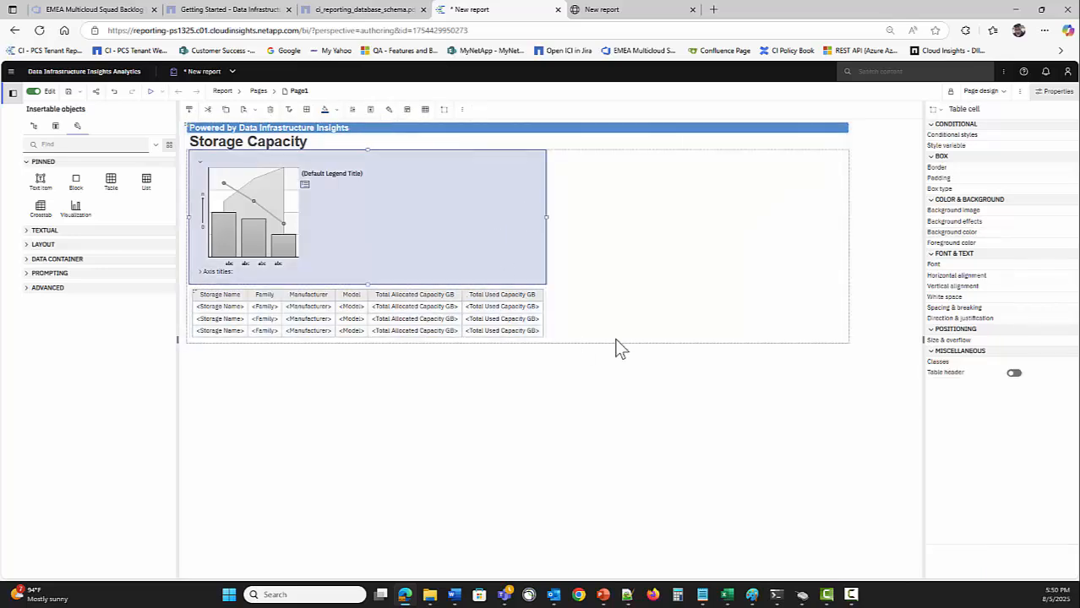
left_click(665, 317)
left_click(321, 404)
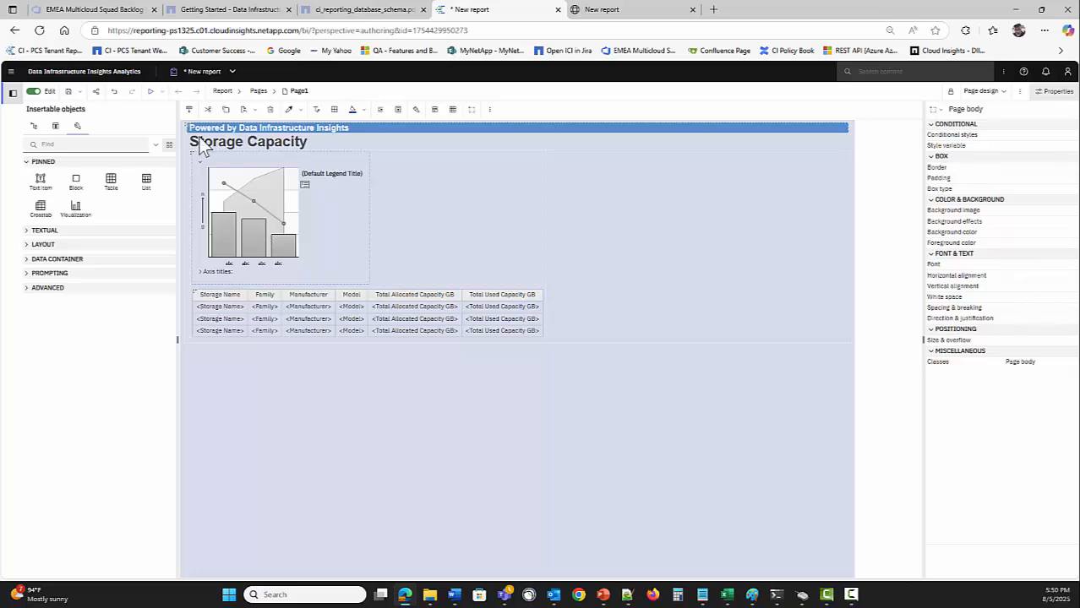
left_click(150, 91)
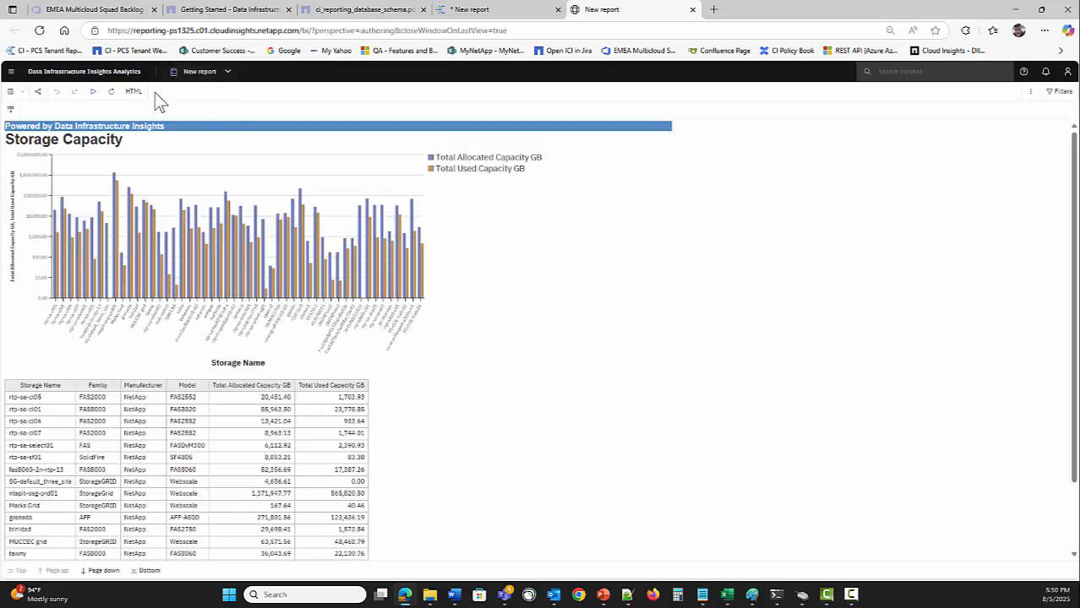
left_click(505, 12)
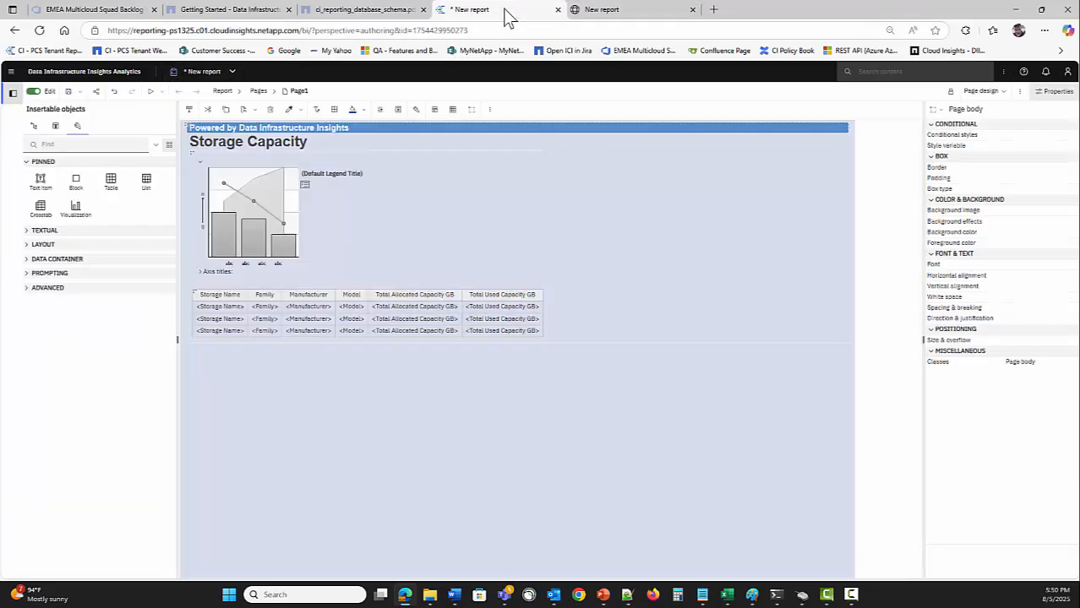
left_click(192, 132)
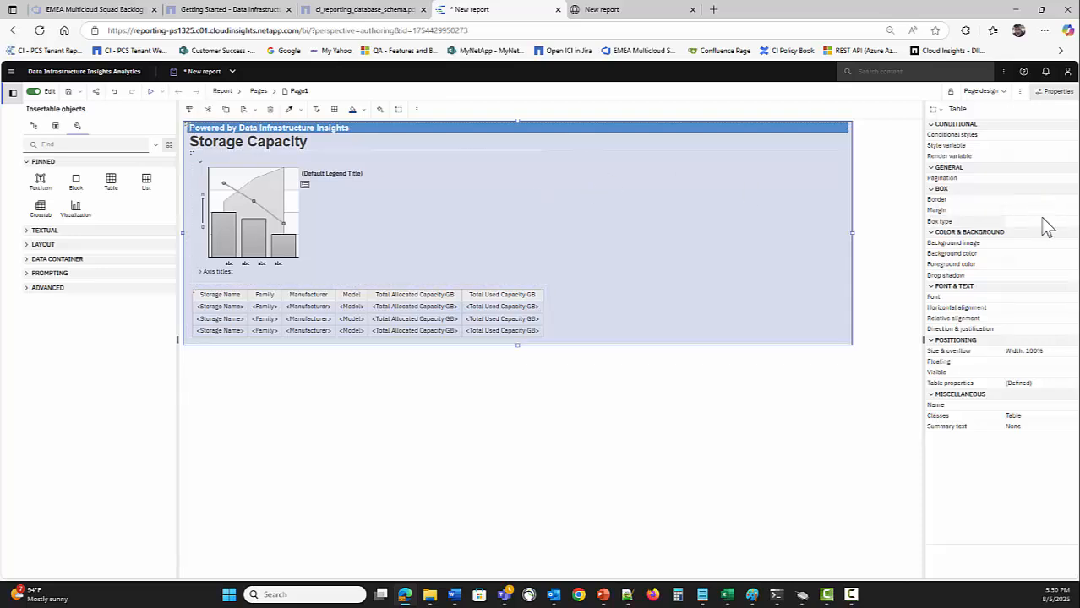
Give the outer layout table a 1pt solid silver border and run the report to preview it
left_click(1070, 203)
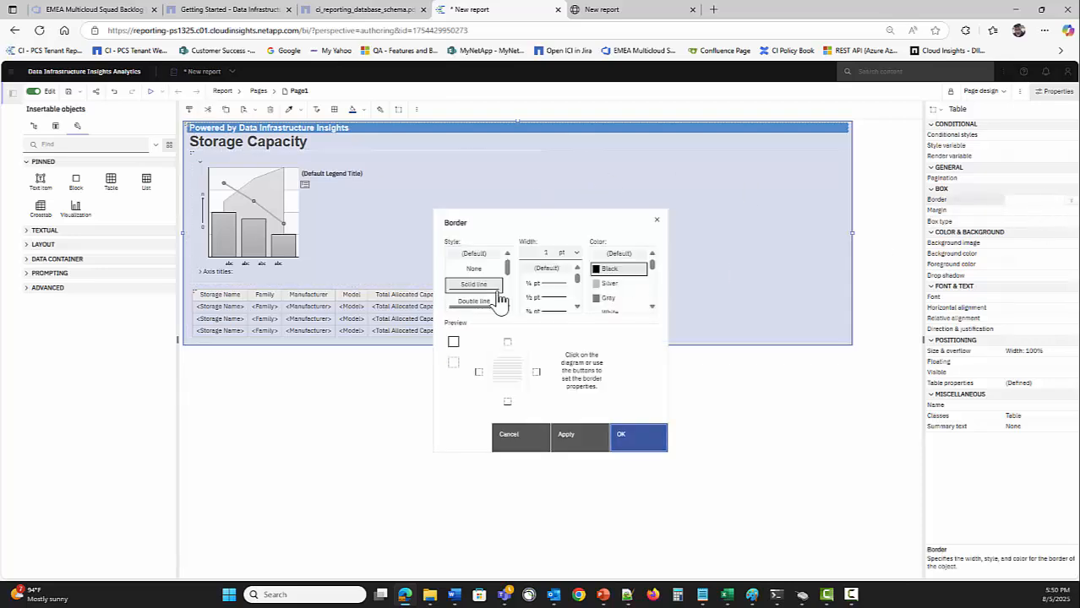
left_click(609, 284)
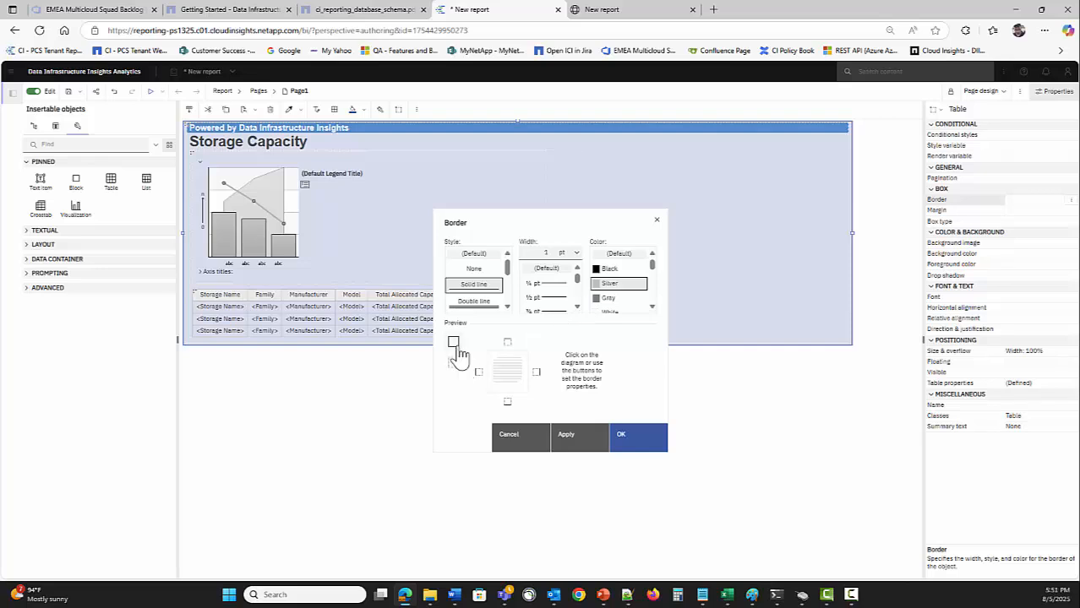
left_click(640, 442)
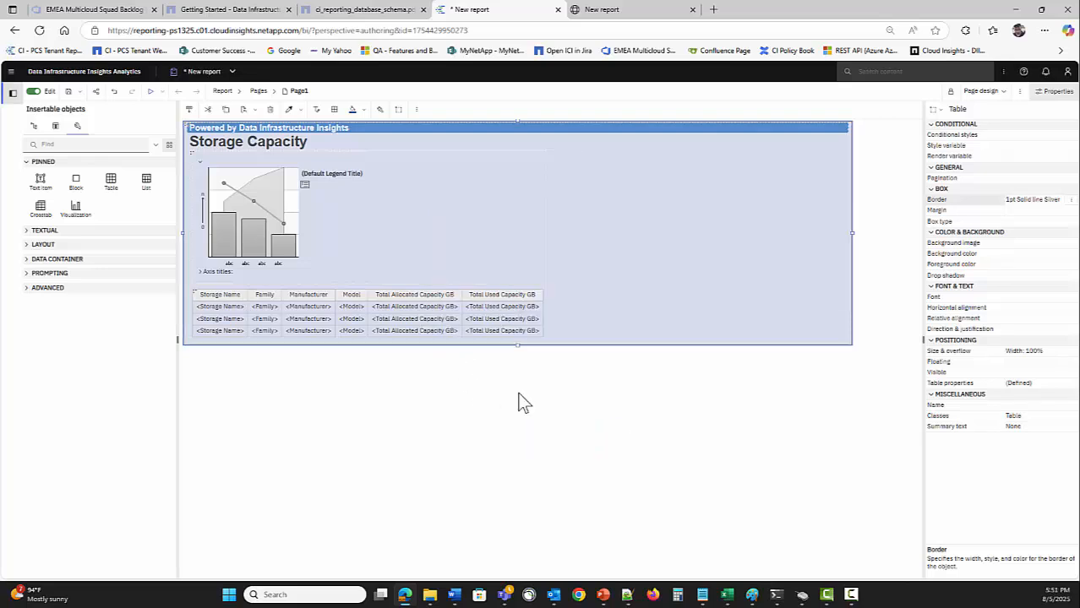
left_click(150, 92)
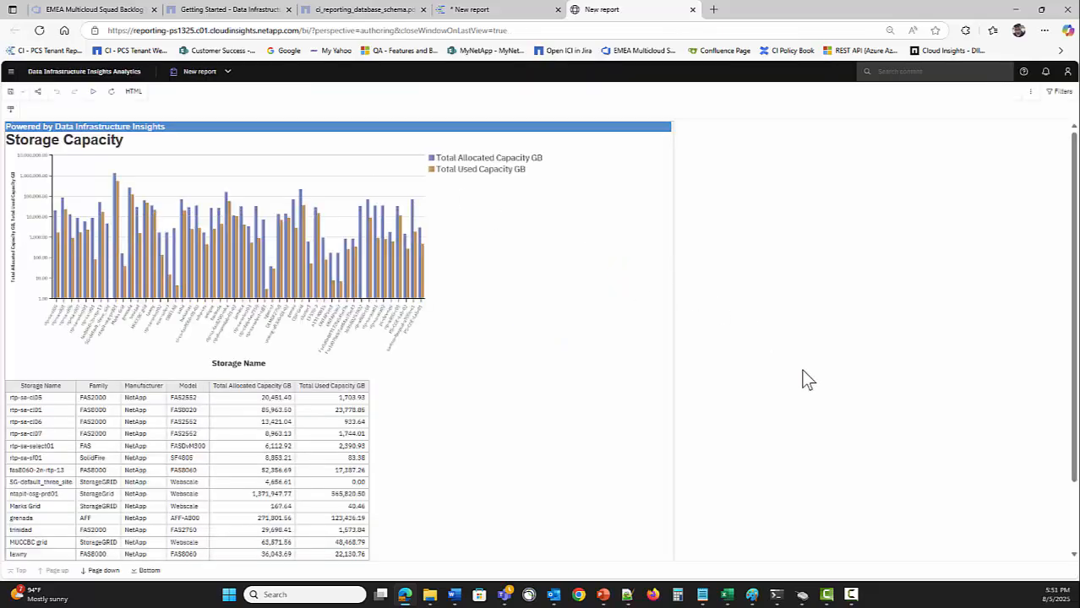
Back in the editor, select the report content cell and check its size settings without changes
left_click(470, 10)
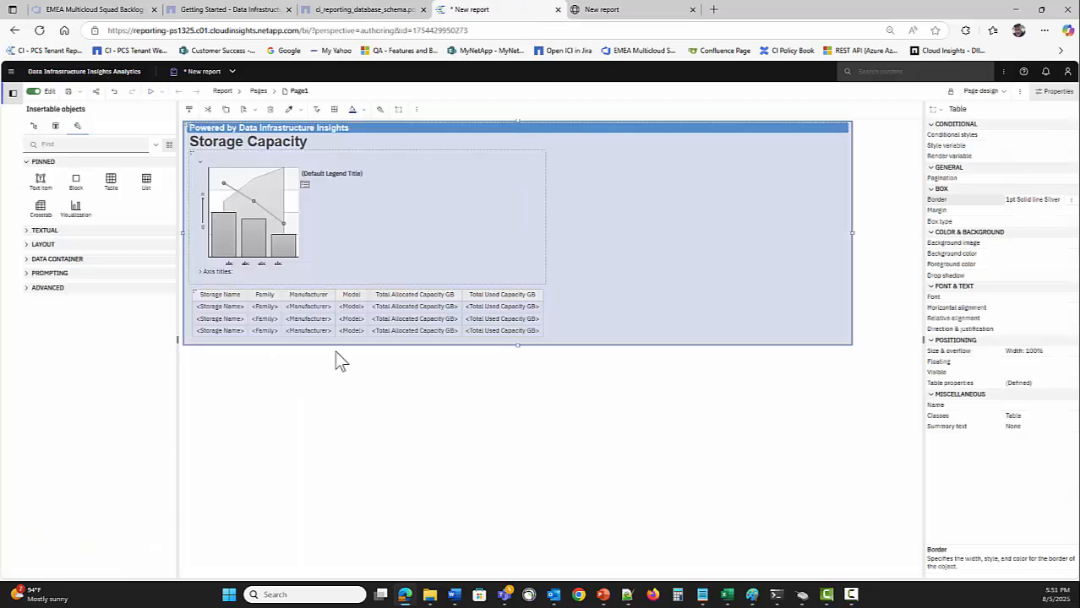
left_click(187, 144)
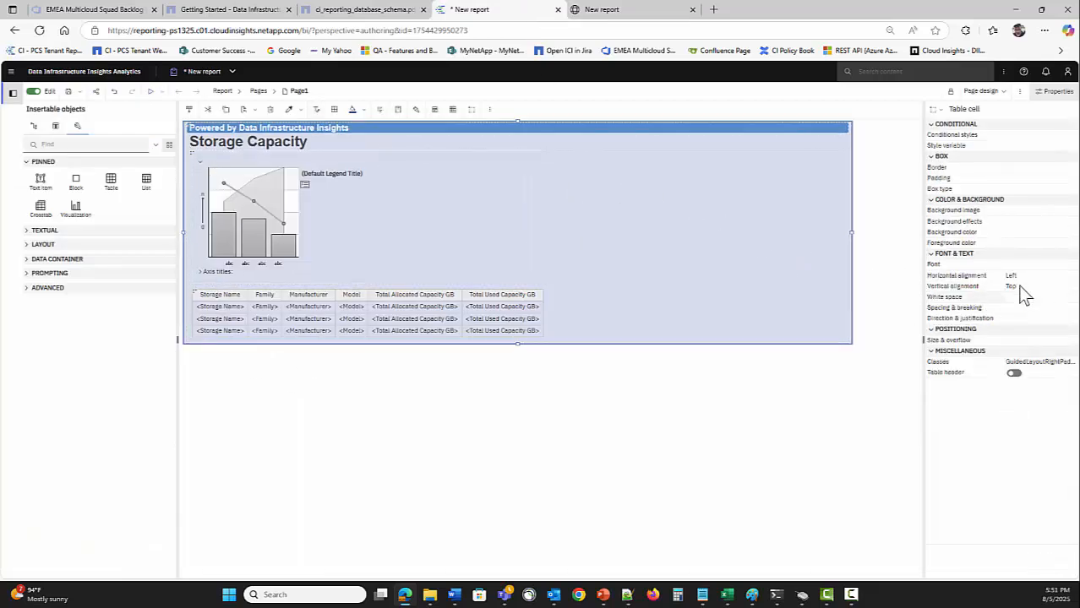
left_click(1071, 340)
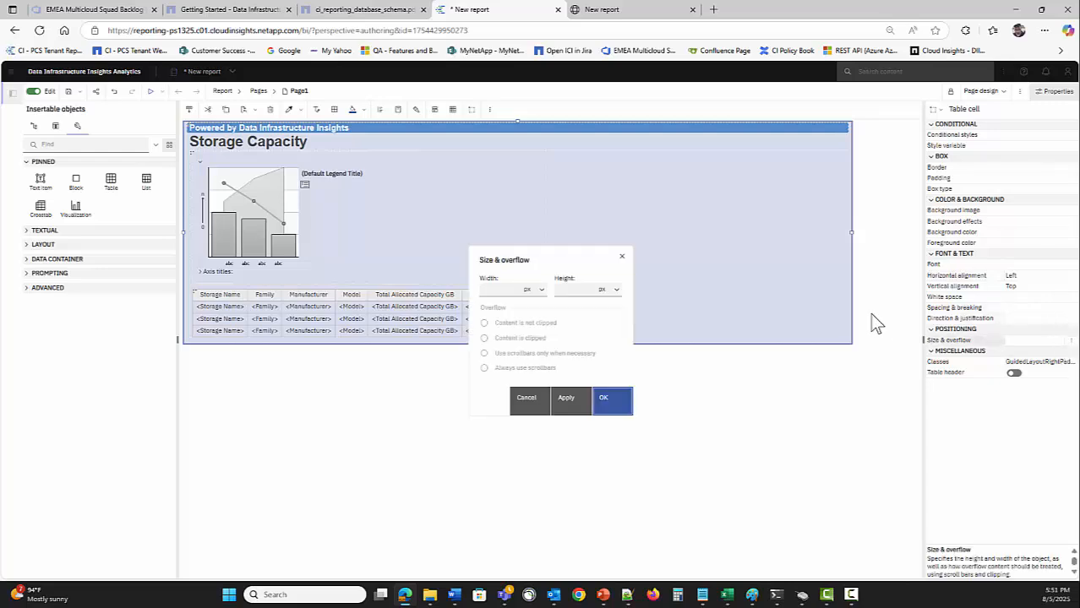
left_click(533, 403)
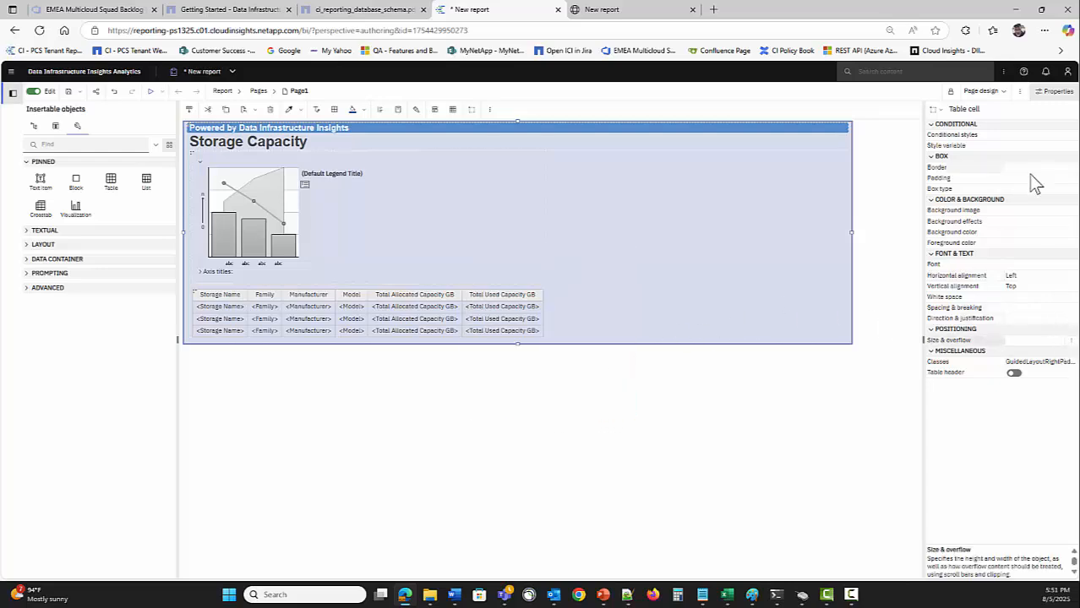
Set the cell's right, bottom and left padding to 10 px, then run the report
left_click(1070, 179)
left_click(626, 320)
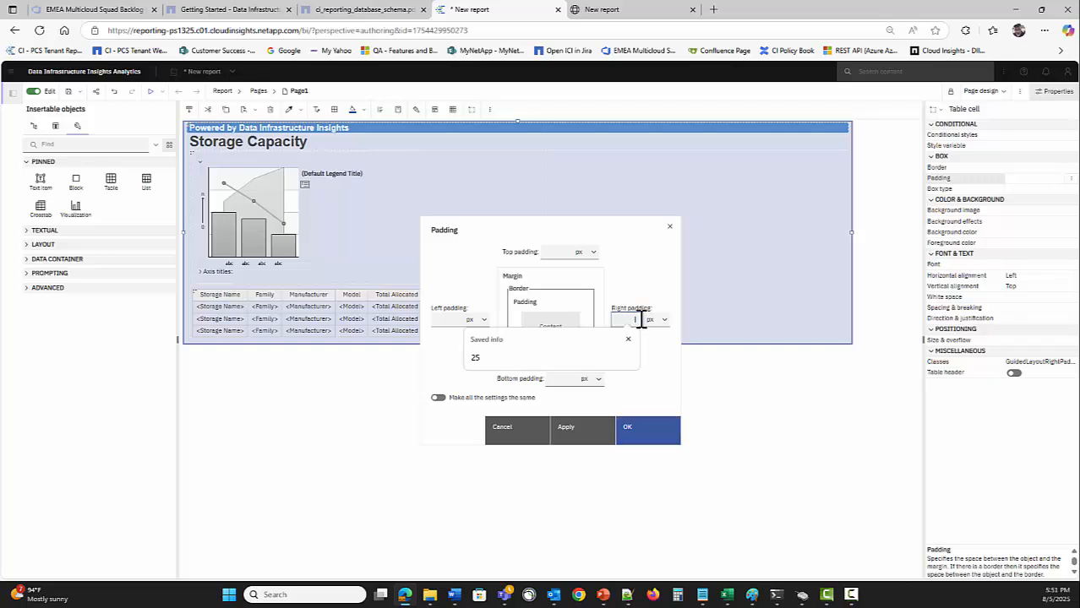
type("10")
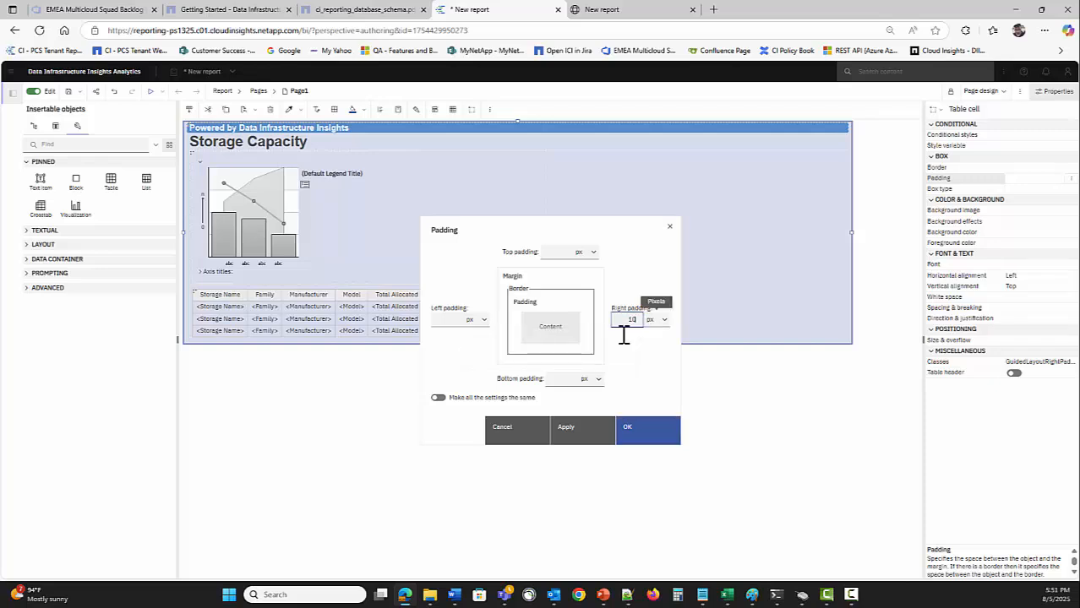
left_click(553, 379)
type("10")
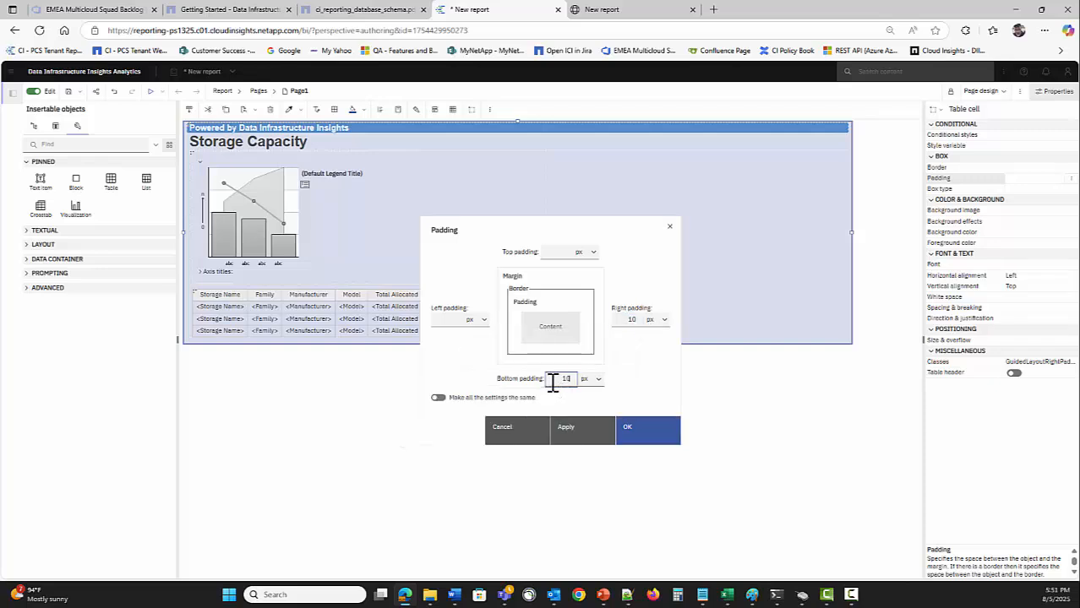
left_click(447, 319)
type("10")
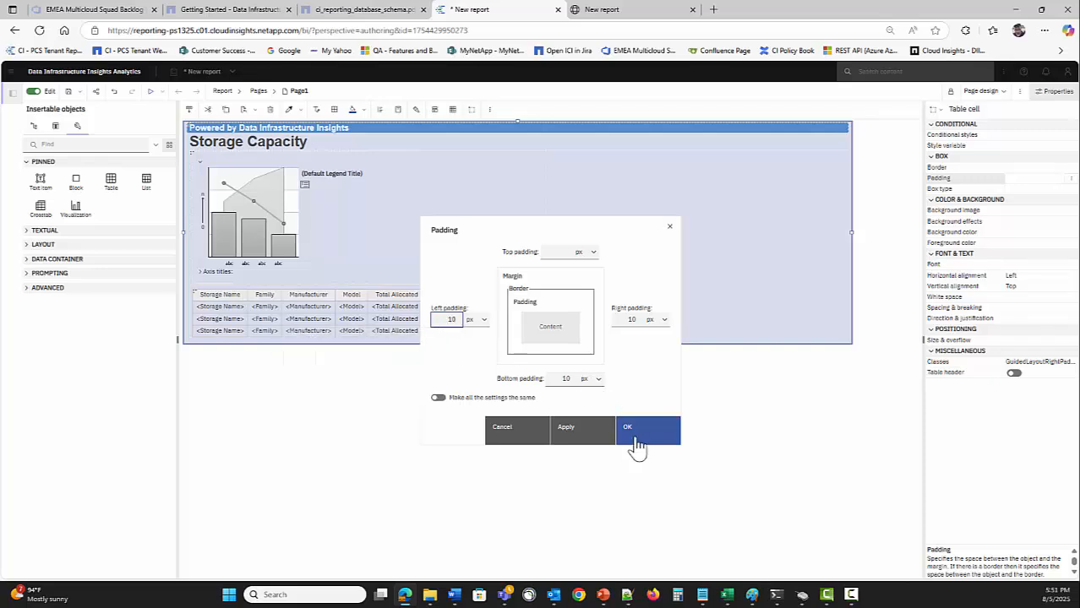
left_click(634, 433)
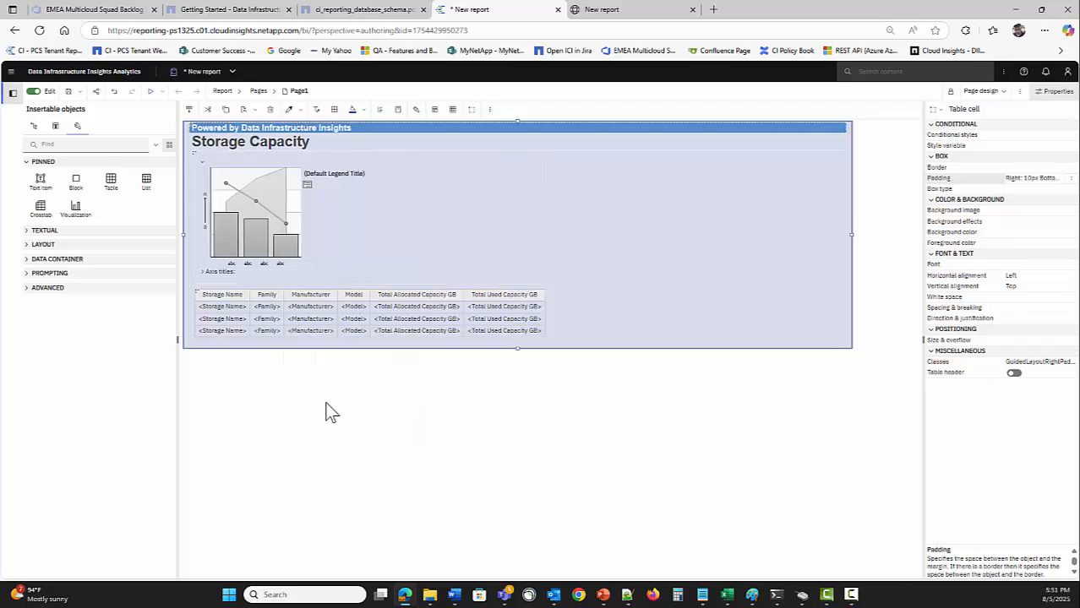
left_click(151, 91)
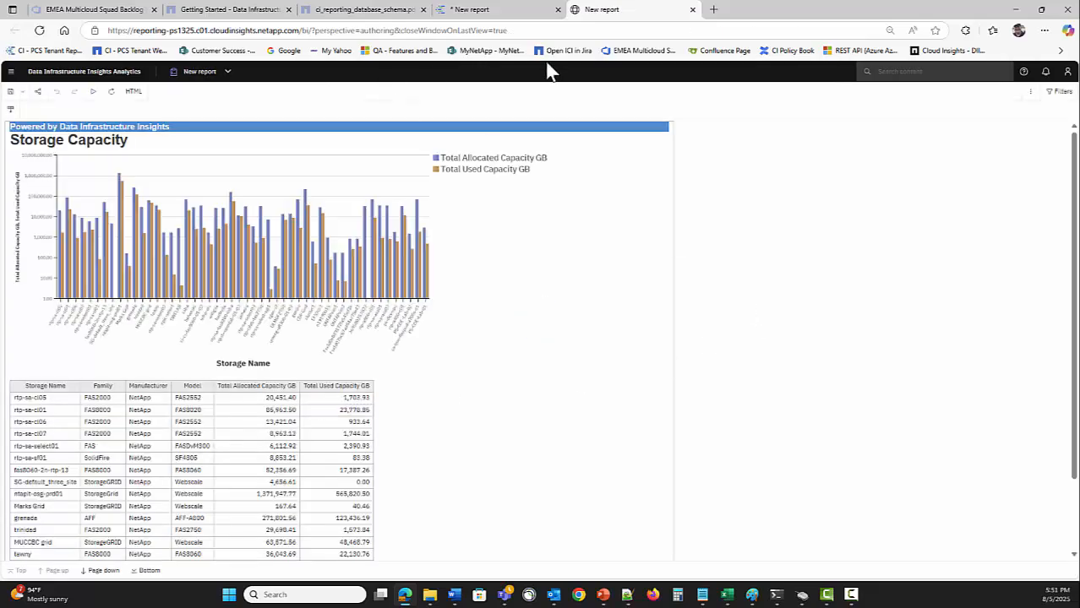
Return to the design and set the table cell's top padding to 10 px
left_click(494, 10)
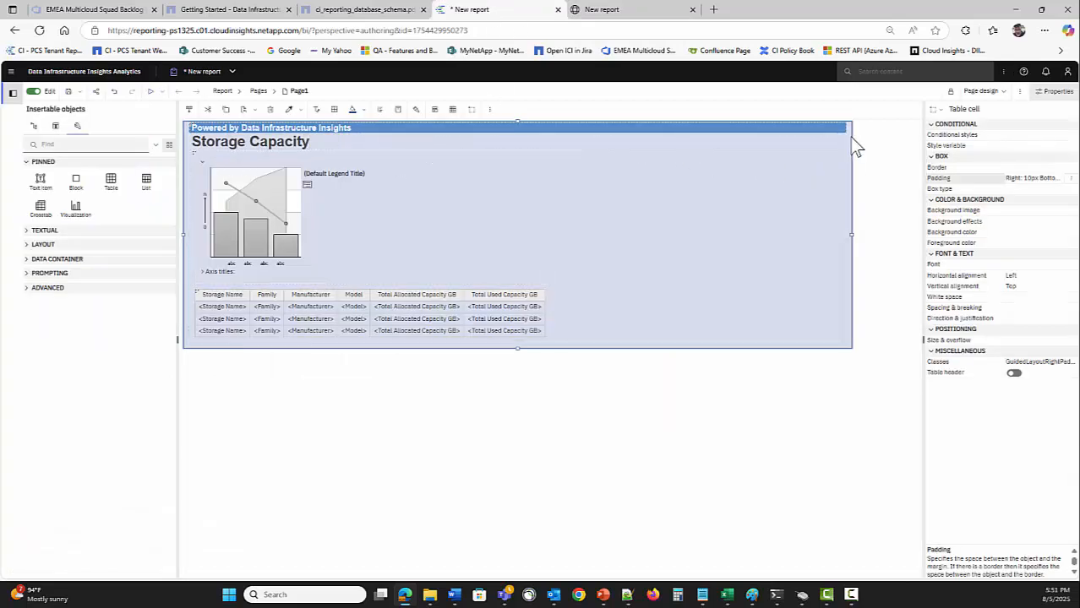
left_click(1071, 178)
left_click(558, 252)
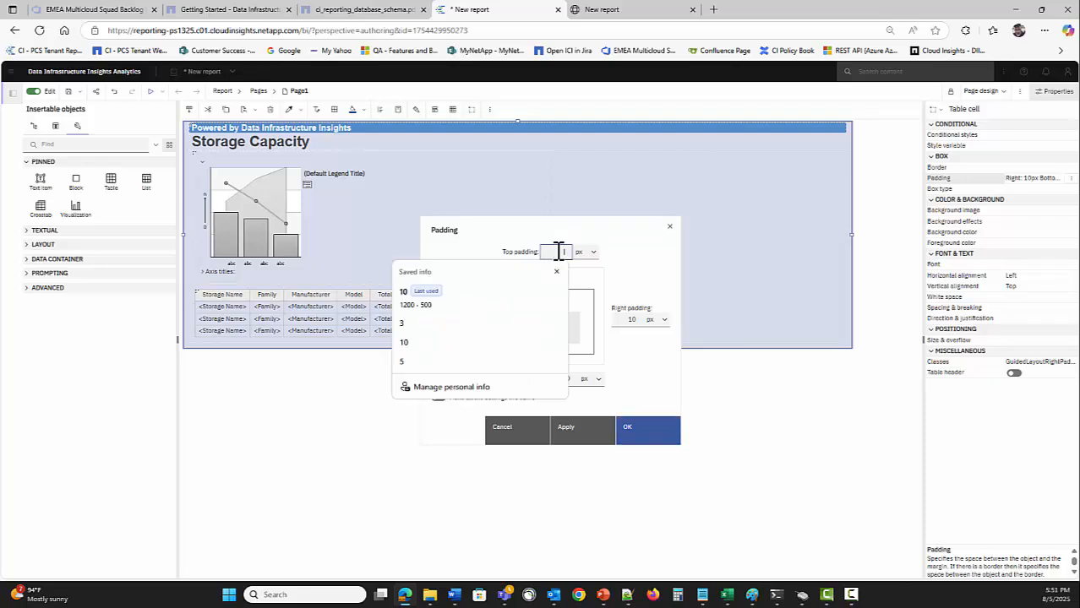
type("10")
key("Return")
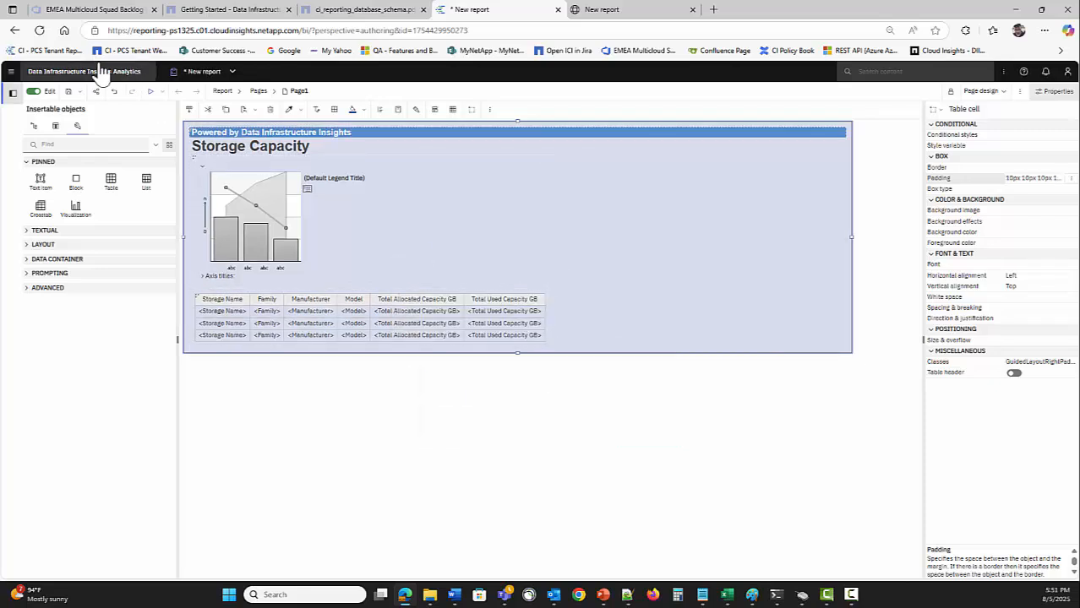
Run the report, scroll through the padded output, and go back to the design
left_click(151, 93)
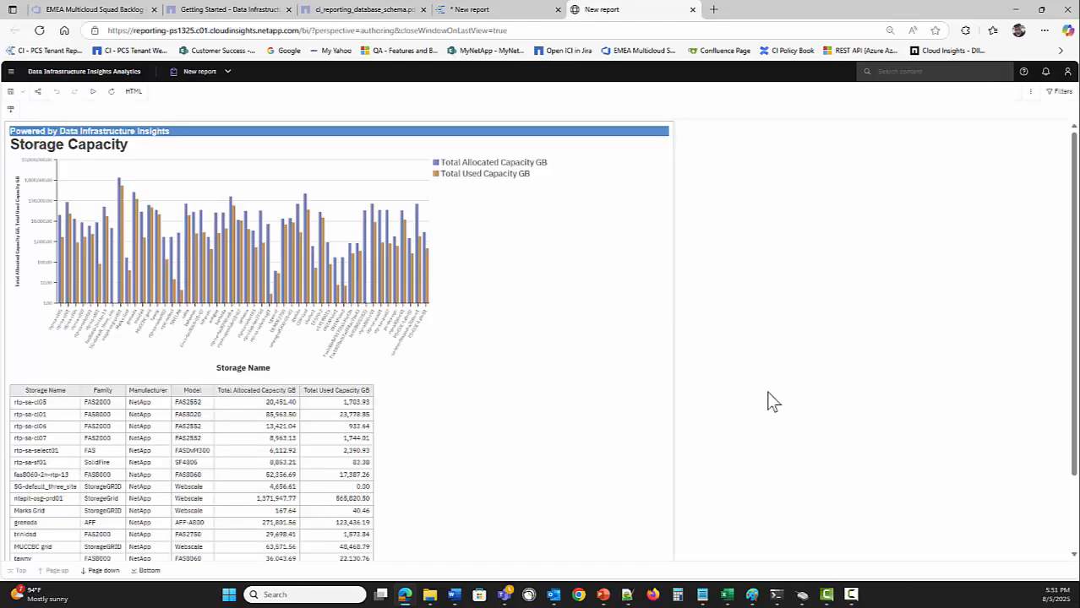
scroll(507, 389, "down", 3)
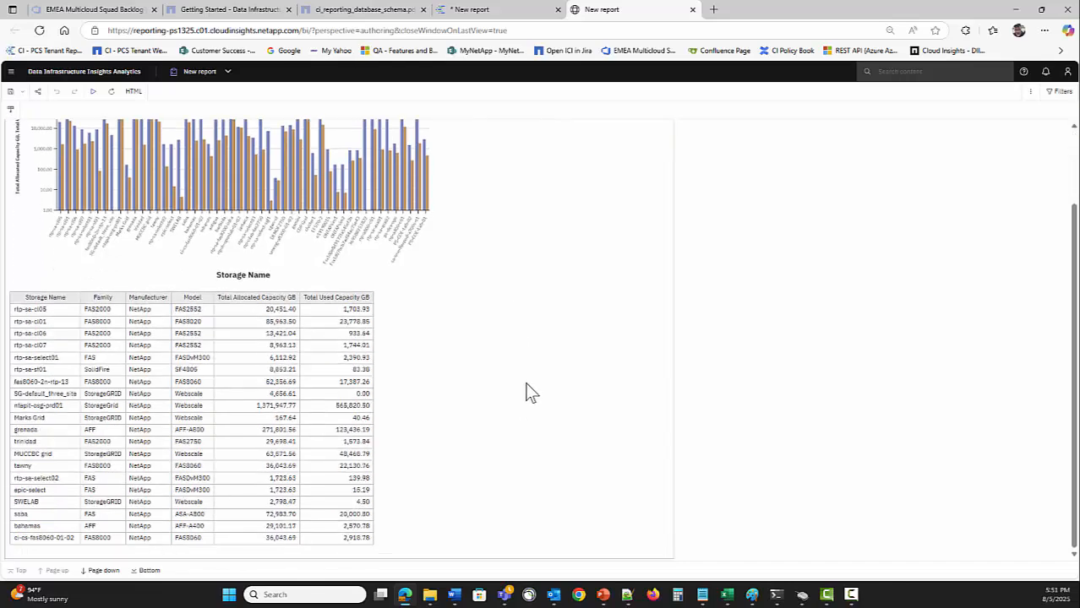
scroll(511, 381, "up", 3)
scroll(511, 385, "down", 3)
scroll(552, 350, "up", 3)
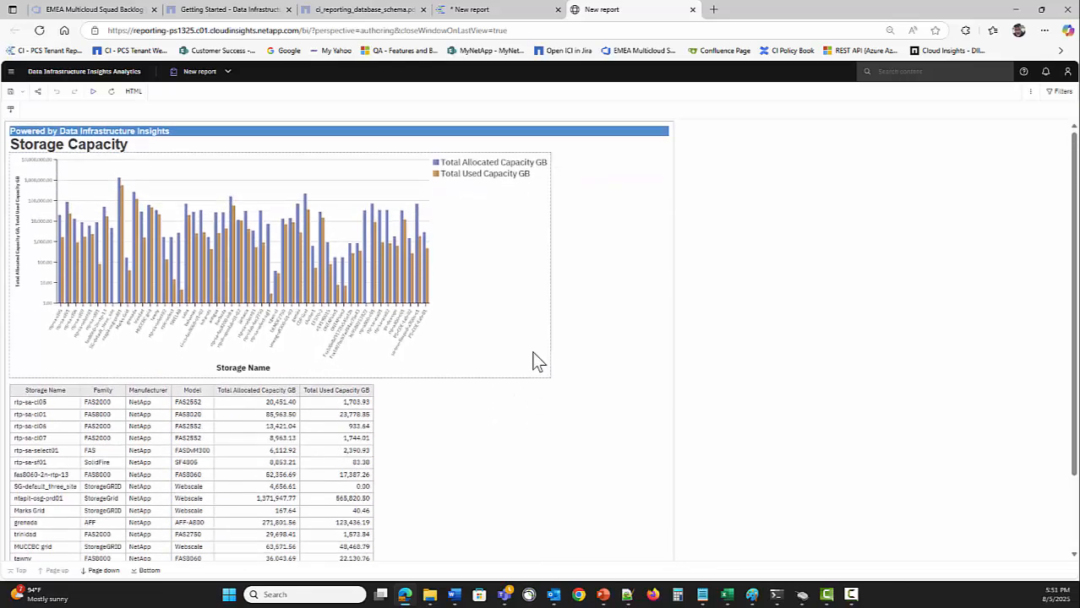
left_click(502, 12)
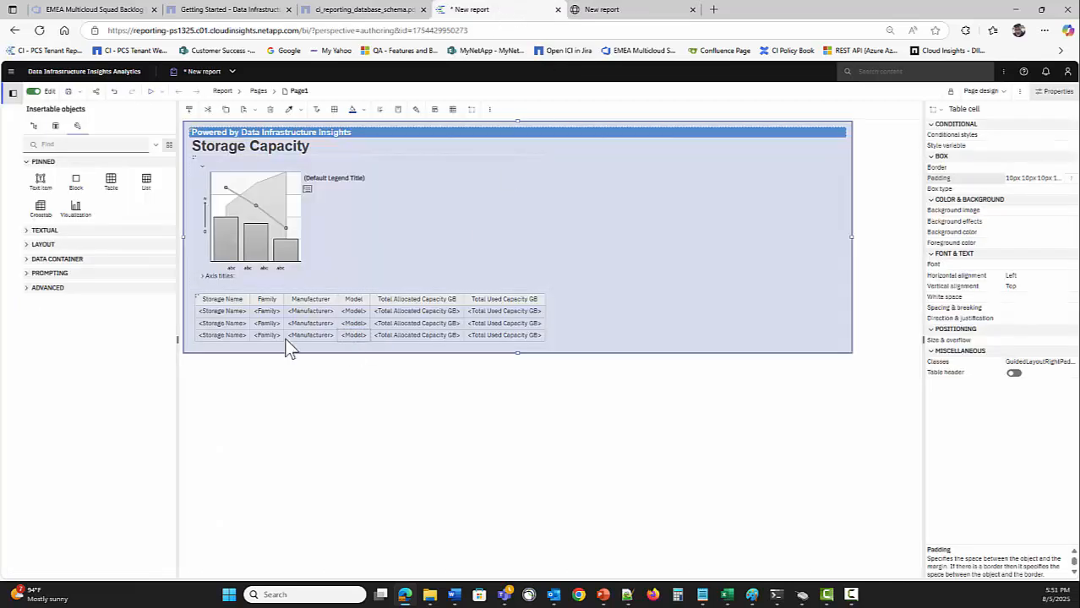
left_click(197, 296)
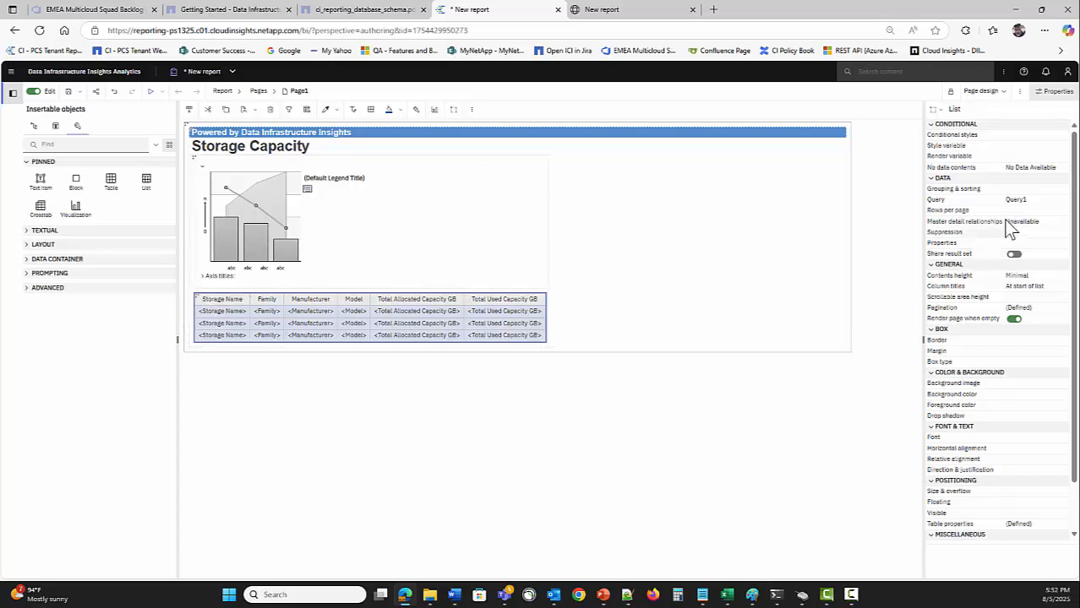
Set the storage list to 5000 rows per page and rerun to confirm every storage system appears
left_click(1032, 211)
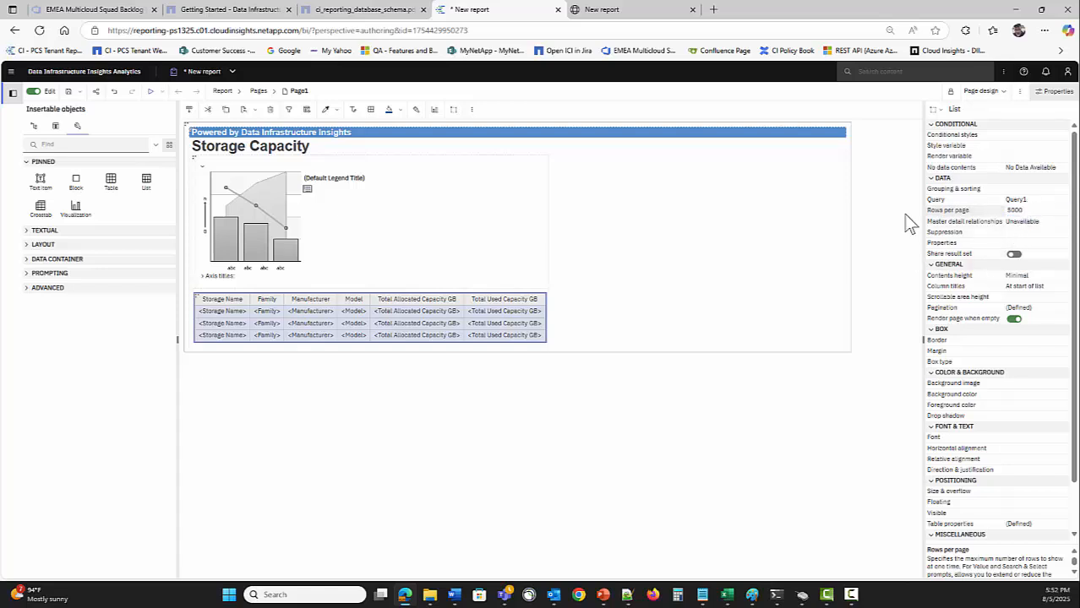
left_click(150, 92)
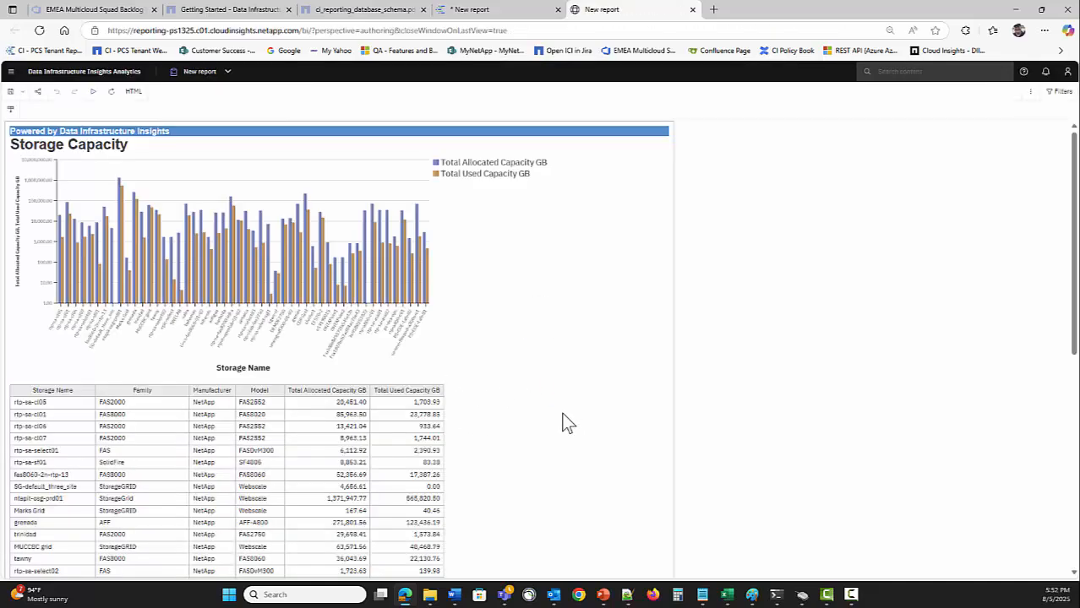
scroll(558, 418, "down", 8)
scroll(545, 430, "up", 6)
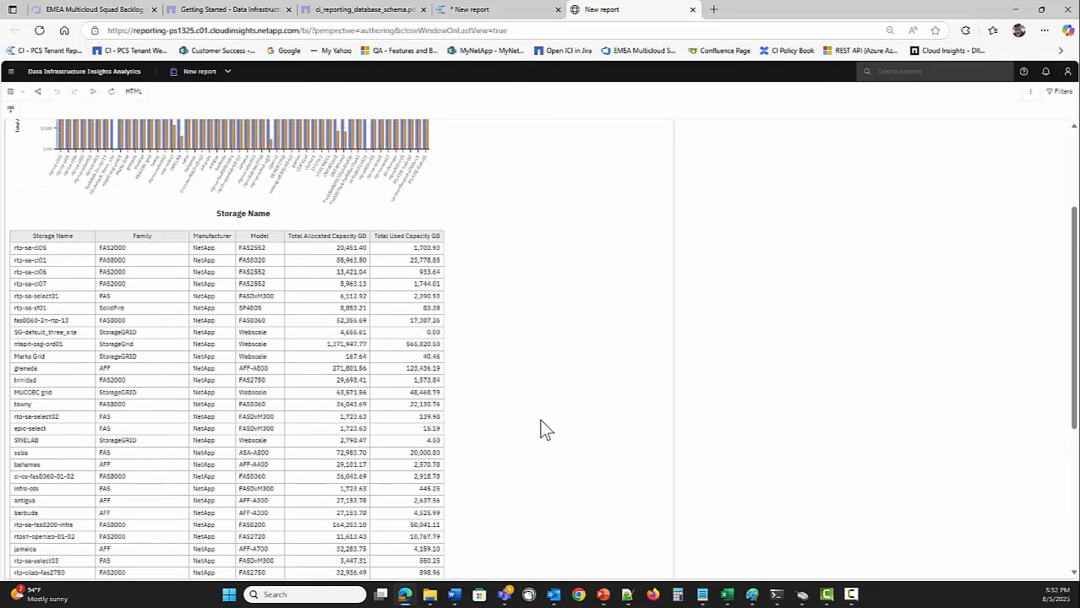
scroll(545, 431, "up", 3)
scroll(540, 427, "down", 8)
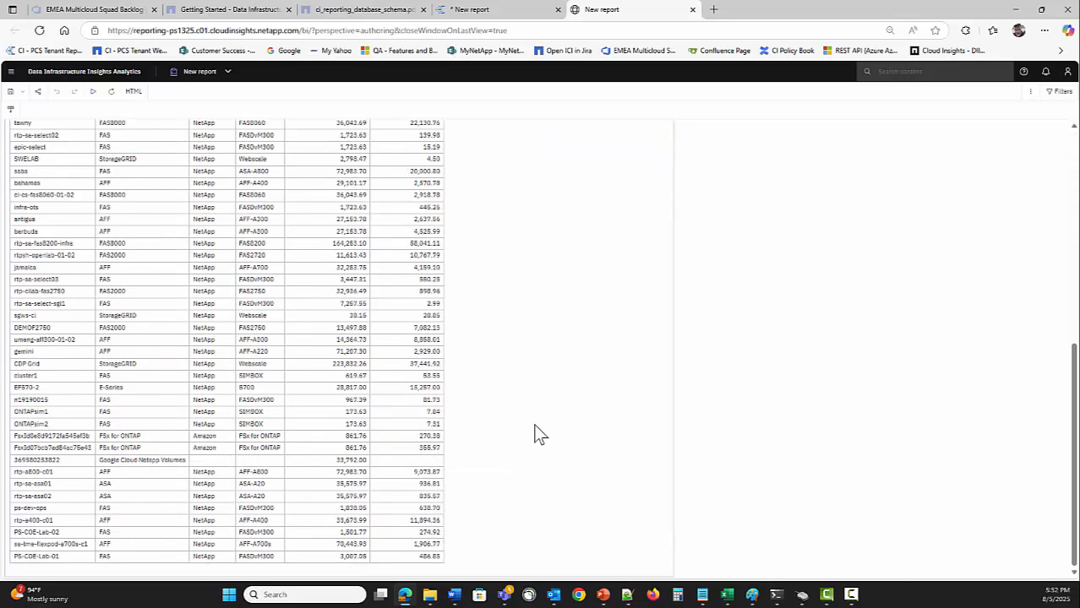
scroll(535, 433, "up", 8)
left_click(492, 11)
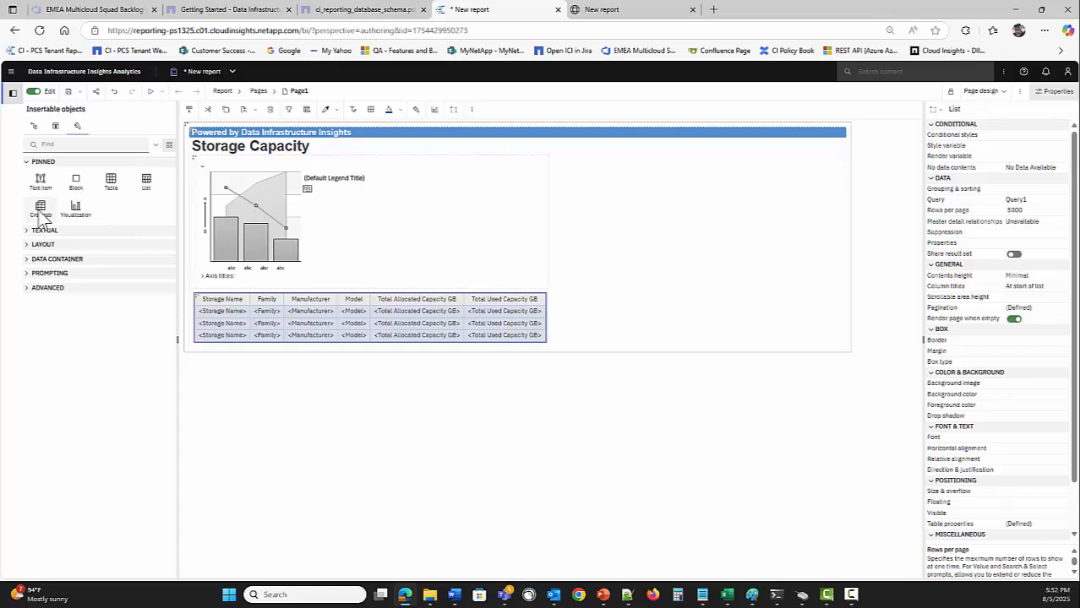
Insert a Block container below the list, undoing a first misplaced attempt beside it
left_click(76, 181)
left_click_drag(200, 357, 610, 328)
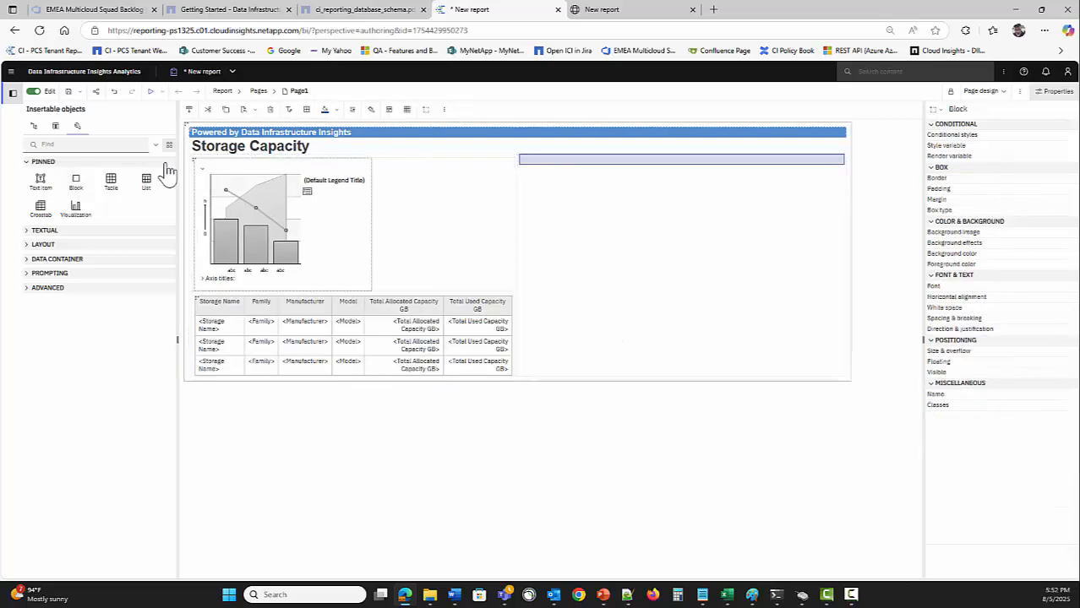
left_click(114, 91)
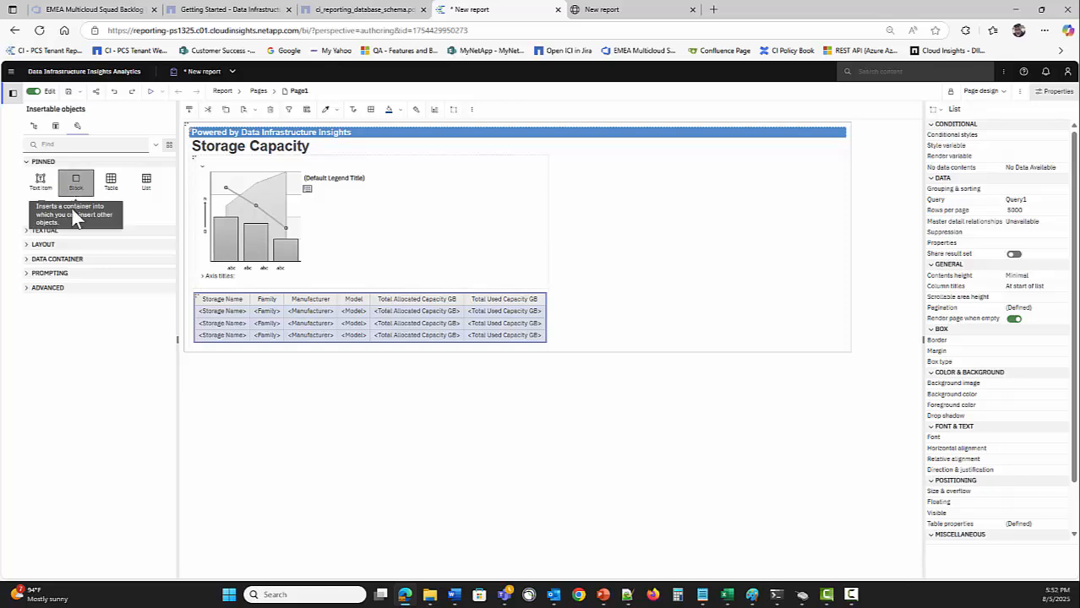
left_click_drag(74, 188, 312, 477)
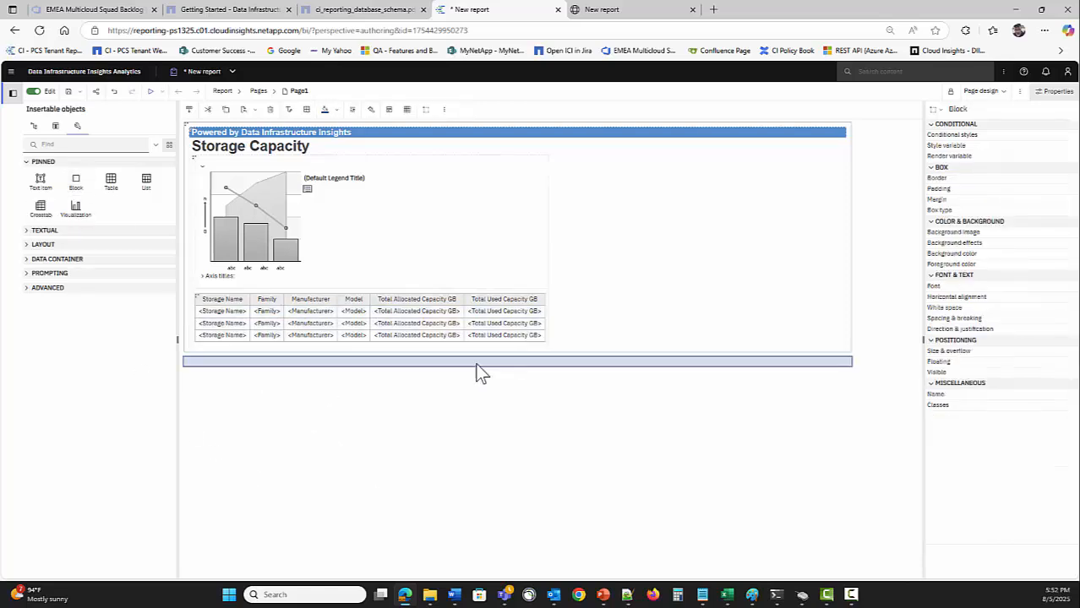
Move the storage list into the new block and bring up the block's size settings
left_click(196, 301)
left_click_drag(209, 364, 208, 363)
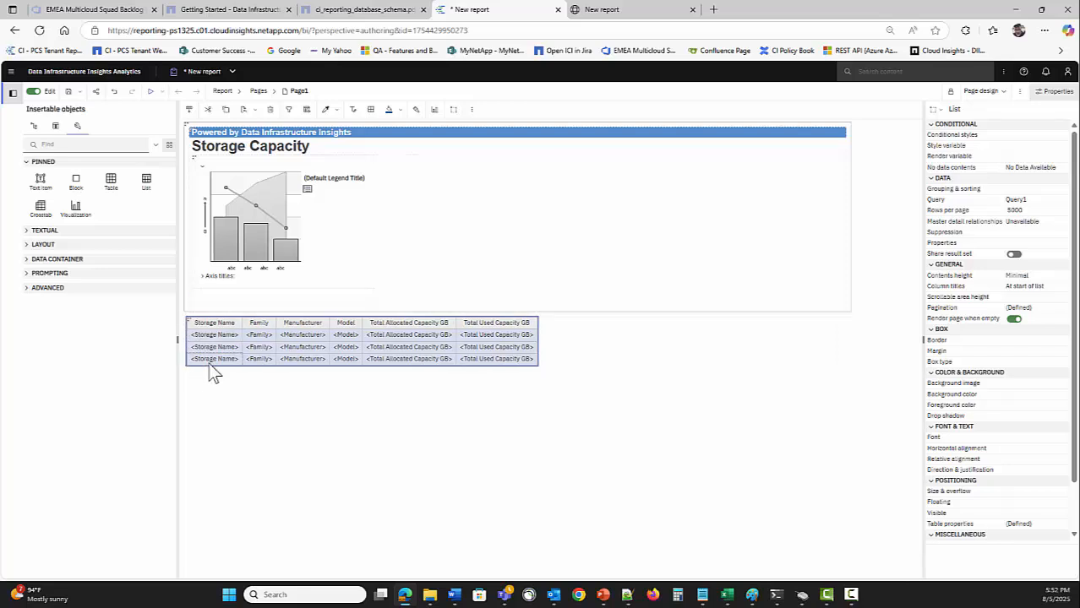
left_click(580, 347)
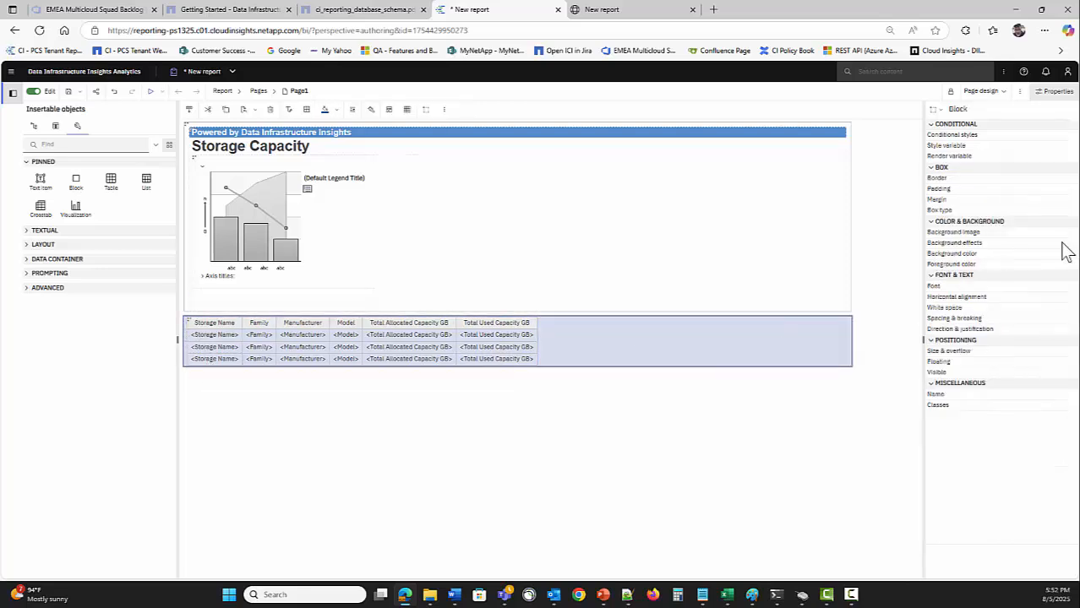
left_click(1069, 353)
Give the block width 1200 px, height 300 px, with scrollbars only when necessary
left_click(507, 289)
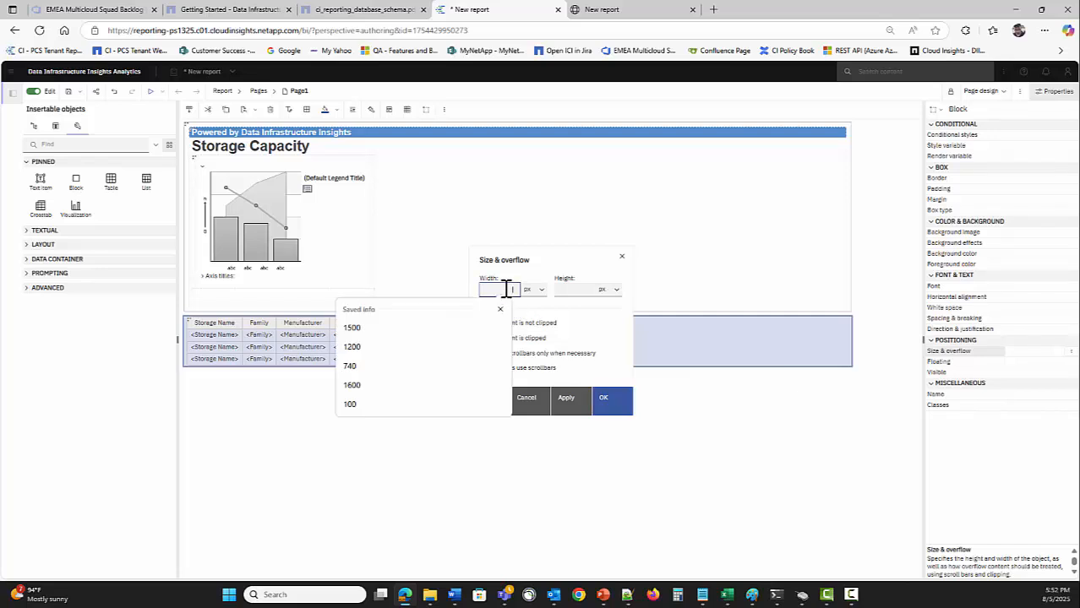
type("1200")
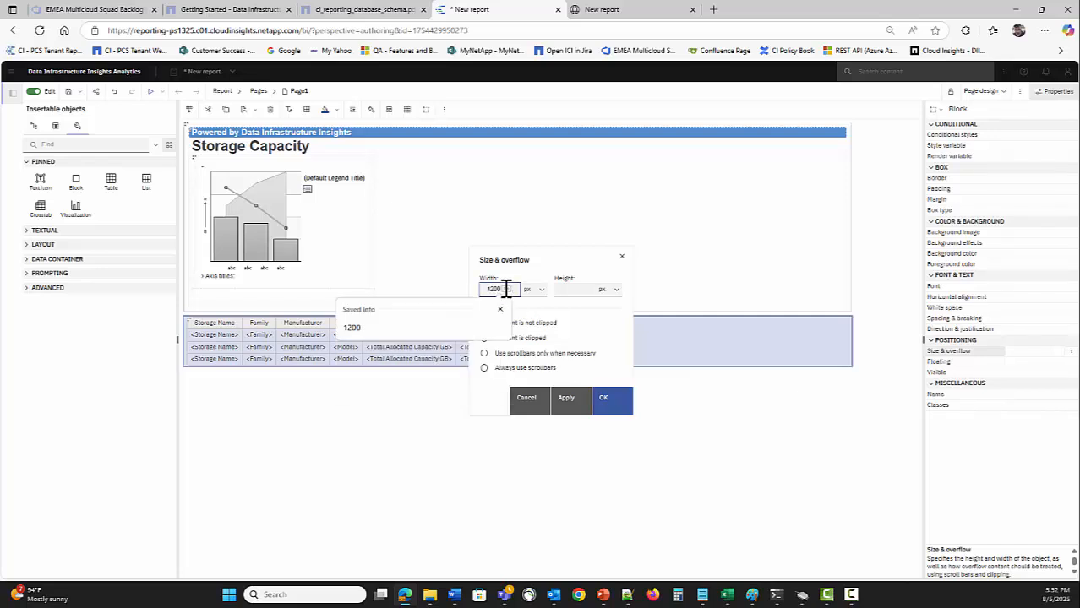
left_click(585, 289)
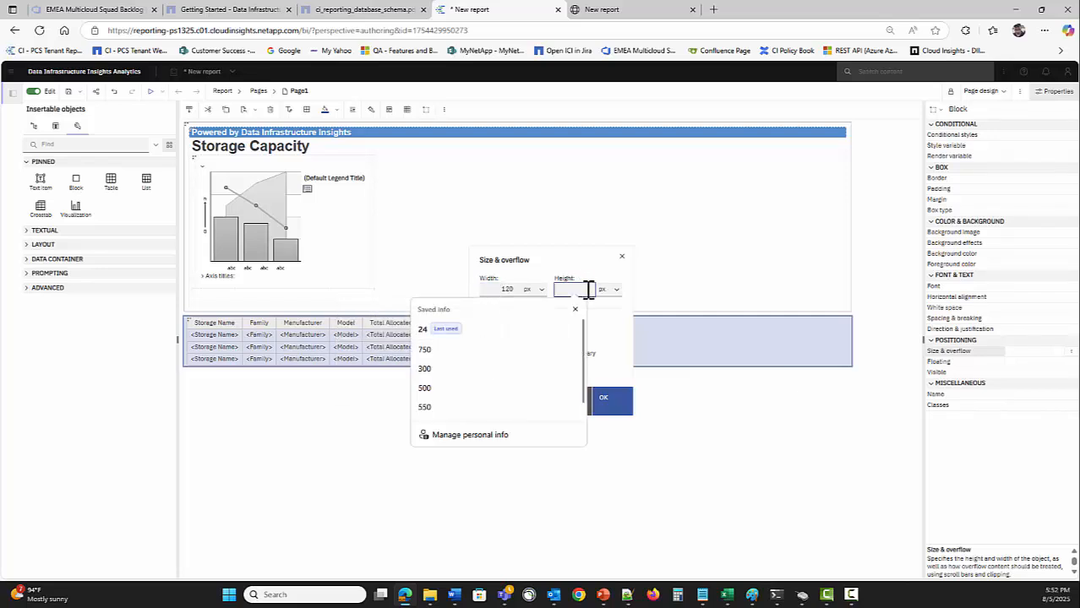
type("300")
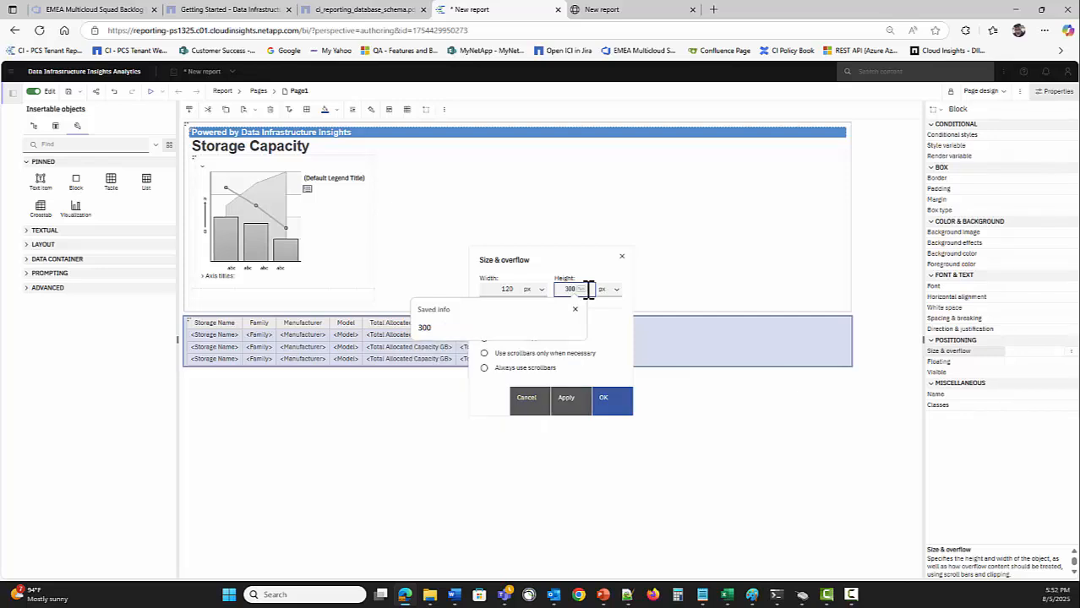
left_click(612, 315)
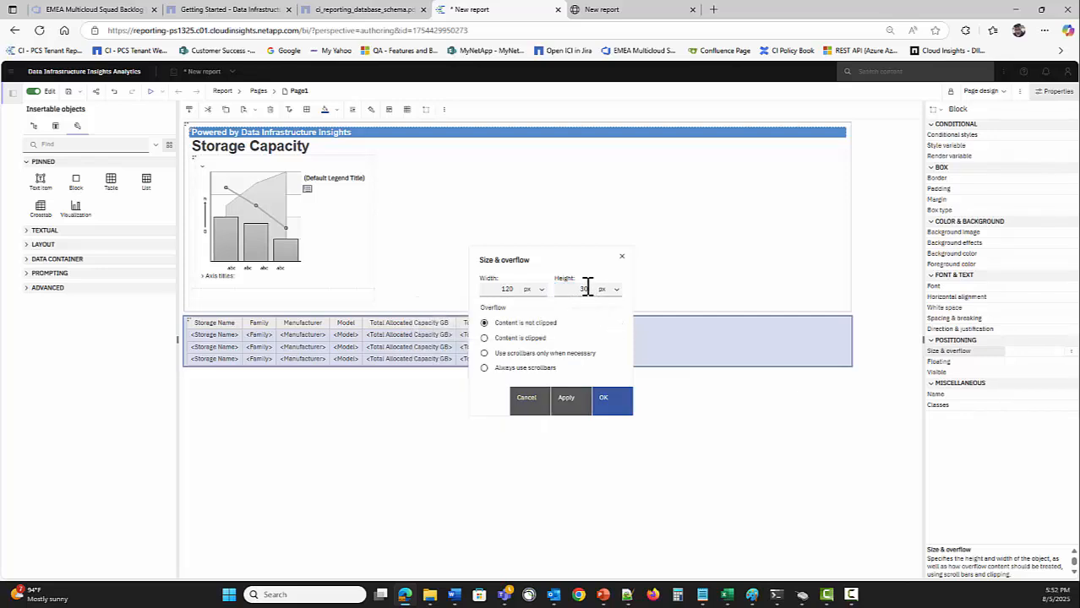
left_click(586, 289)
left_click(604, 322)
left_click(486, 354)
left_click(609, 402)
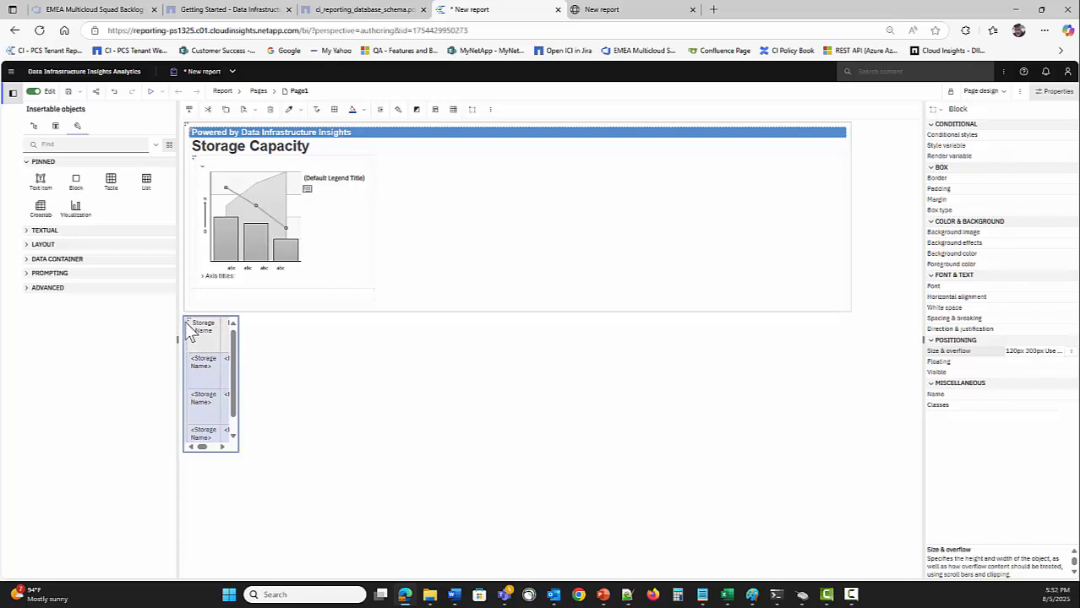
Correct the block width to 1200 px, move it under the chart, and run the report
left_click(1072, 352)
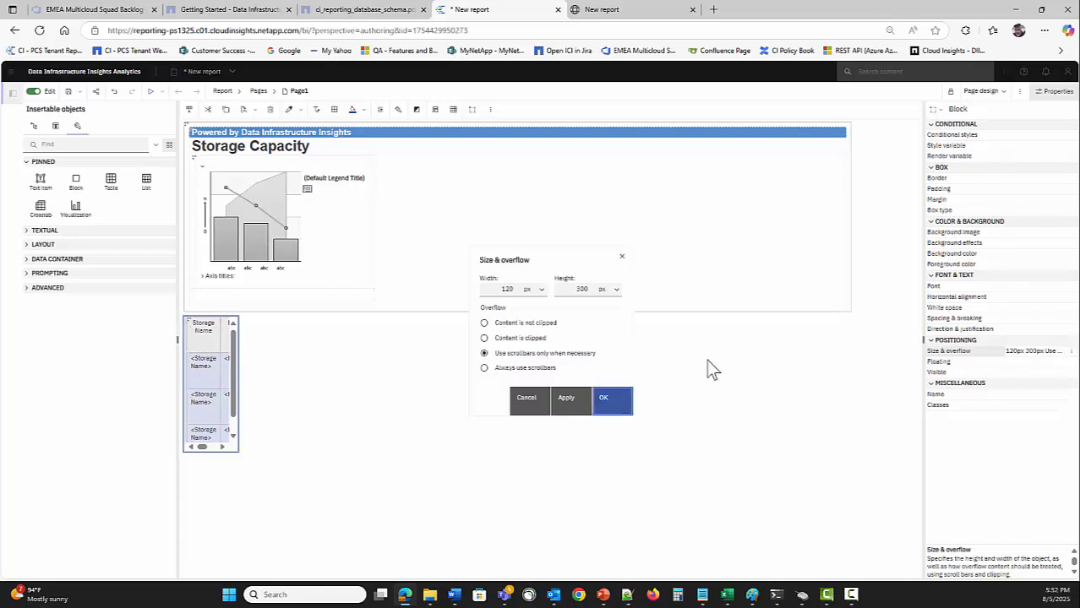
left_click(499, 289)
type("0")
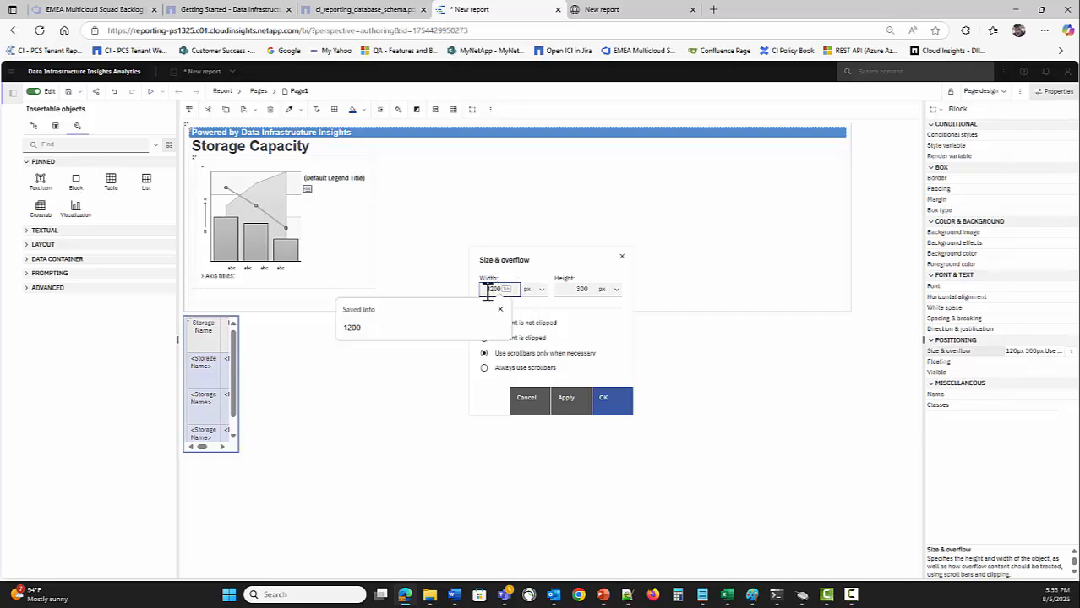
type("120")
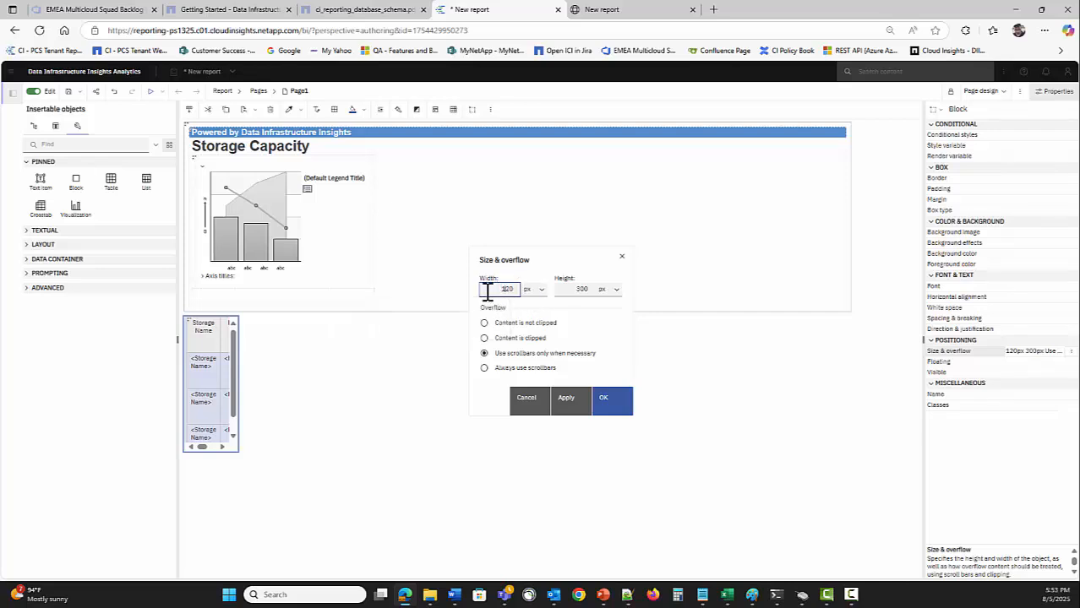
key("Return")
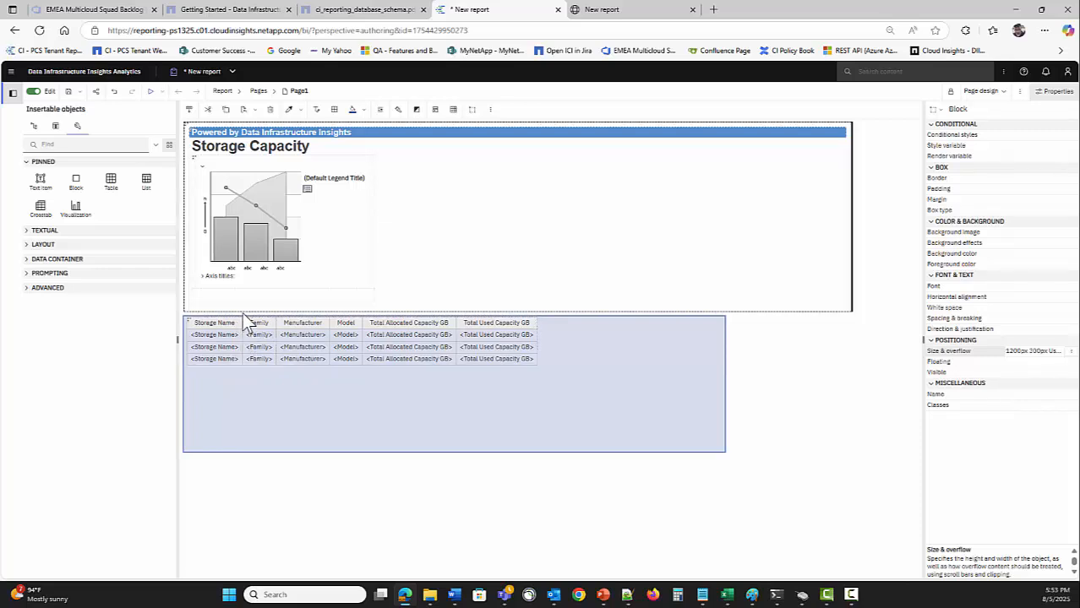
left_click_drag(241, 304, 242, 300)
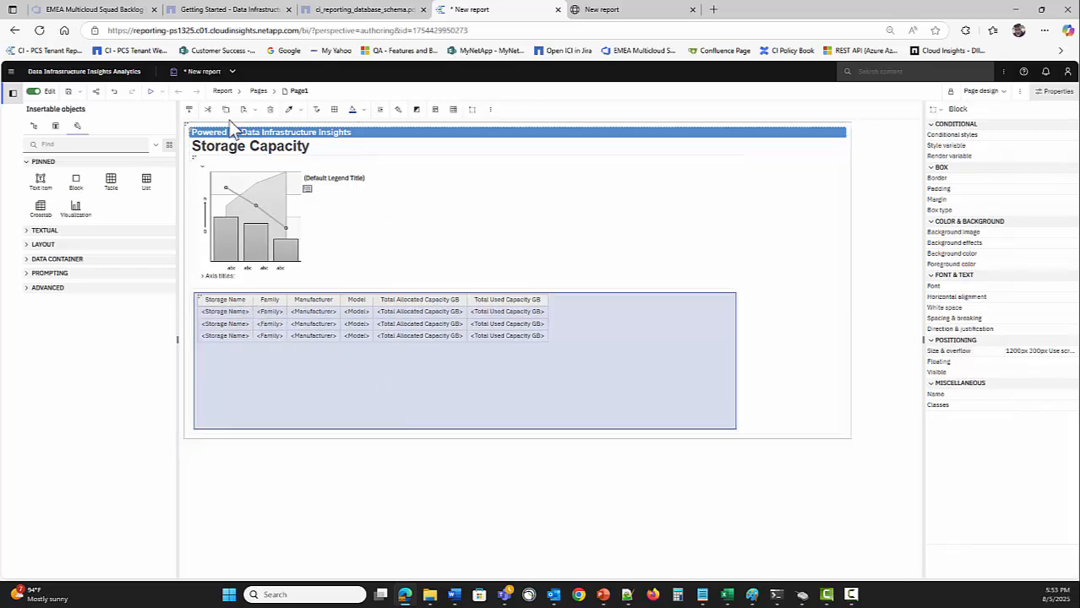
left_click(150, 90)
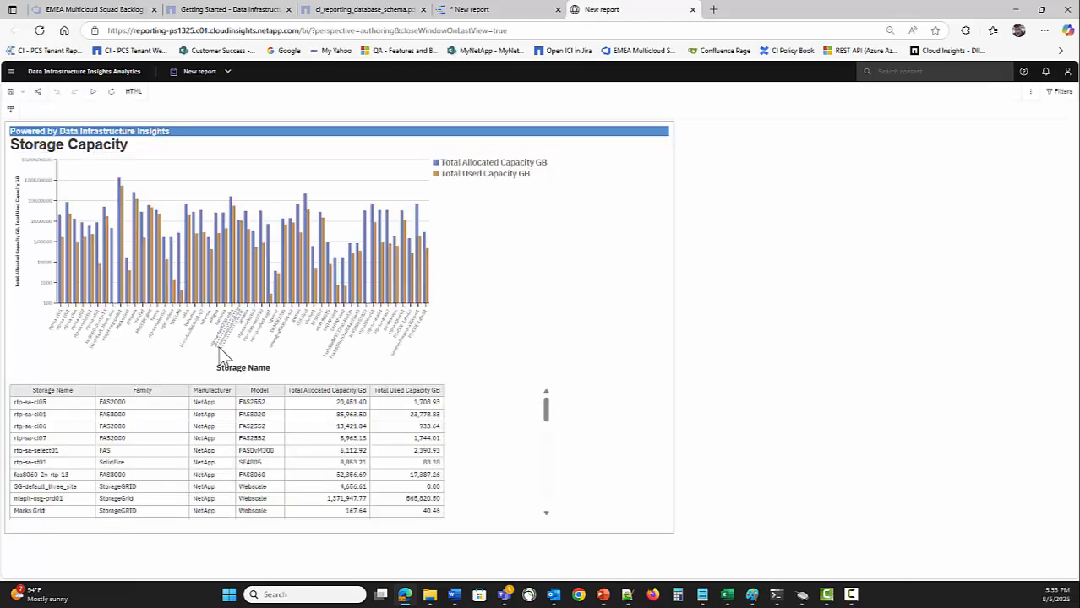
left_click_drag(547, 418, 541, 393)
left_click_drag(540, 419, 547, 388)
mouse_move(549, 422)
left_mouse_down()
mouse_move(547, 497)
mouse_move(536, 434)
mouse_move(546, 410)
left_mouse_up()
left_click(493, 11)
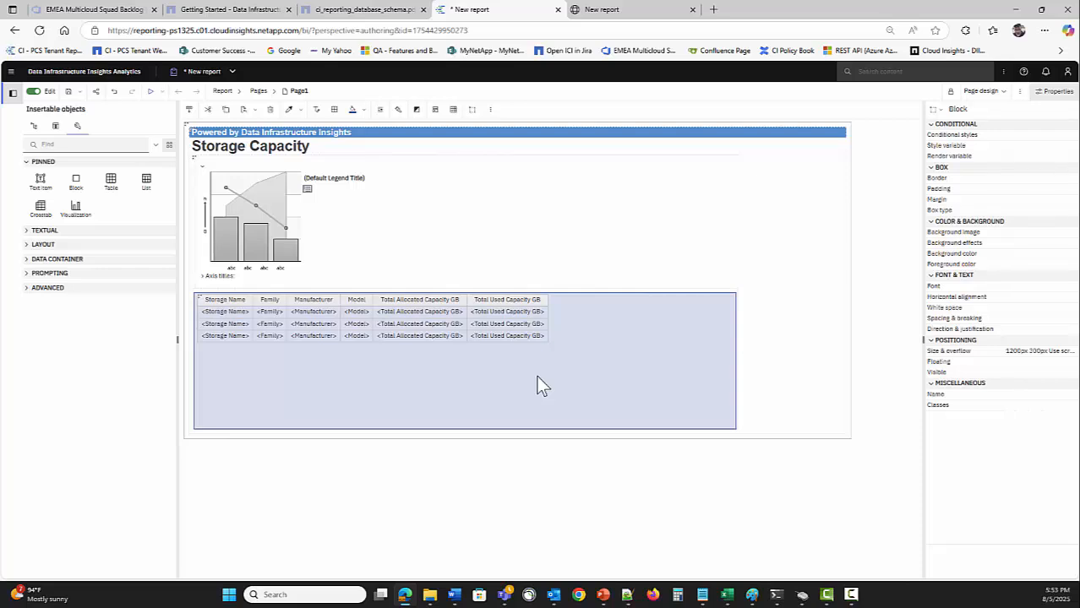
Change the block's width from 1200 px to 800 px in Size & overflow
left_click(1069, 351)
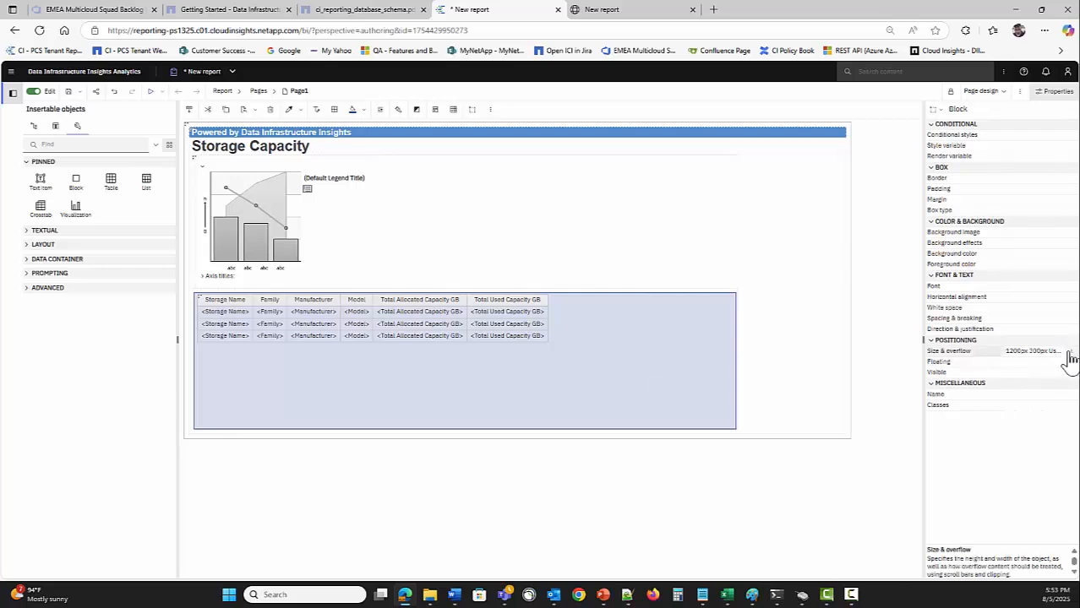
double_click(497, 290)
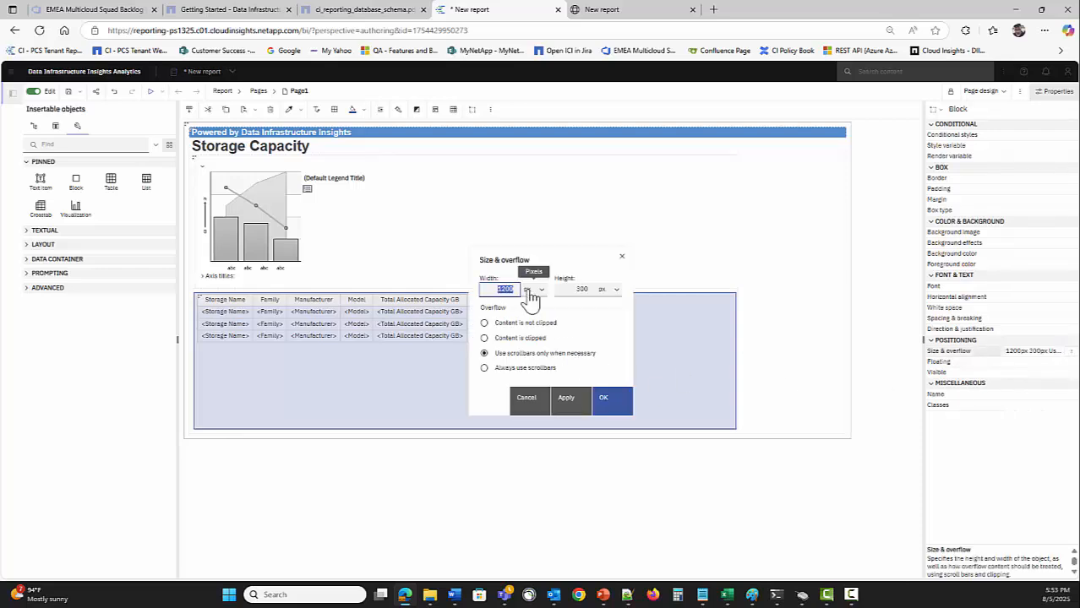
type("800")
key("Return")
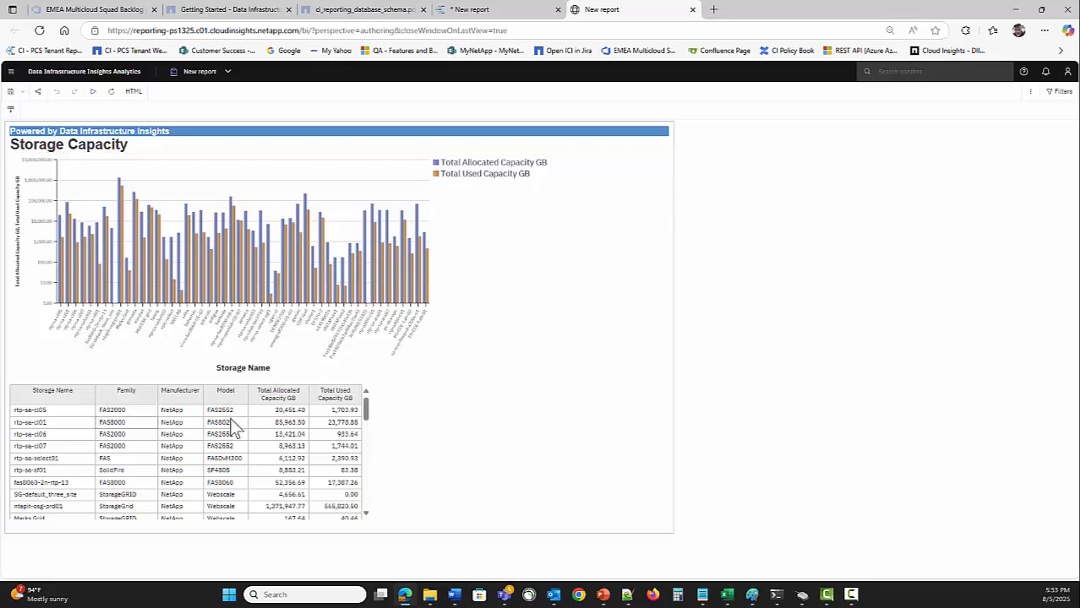
mouse_move(368, 414)
left_mouse_down()
mouse_move(368, 509)
mouse_move(365, 396)
mouse_move(371, 511)
mouse_move(369, 399)
left_mouse_up()
Set the storage table's cell horizontal alignment to Center and preview it in a run
left_click(505, 11)
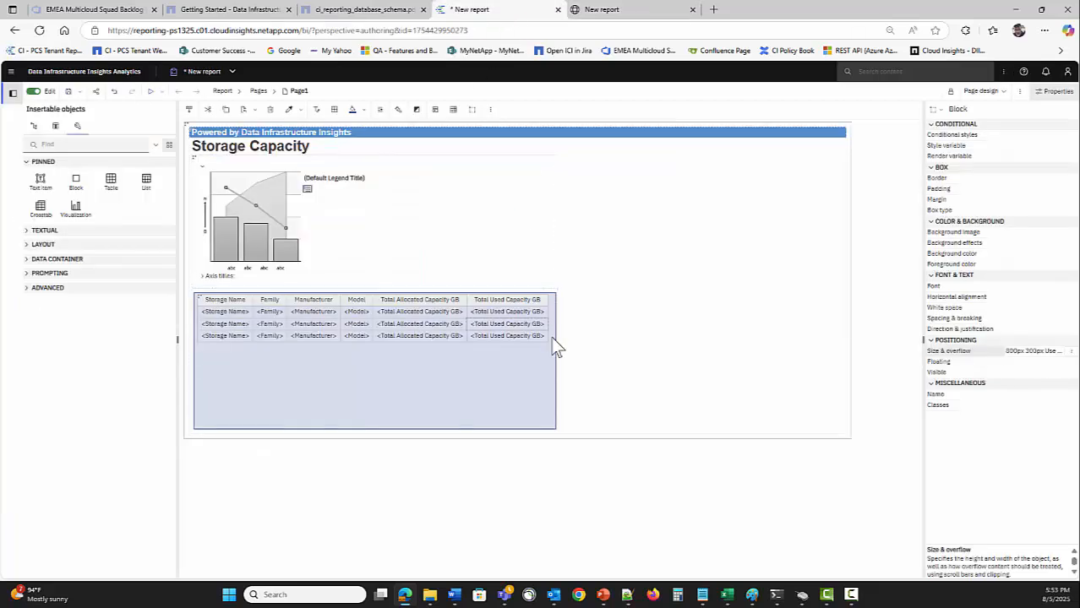
left_click(556, 300)
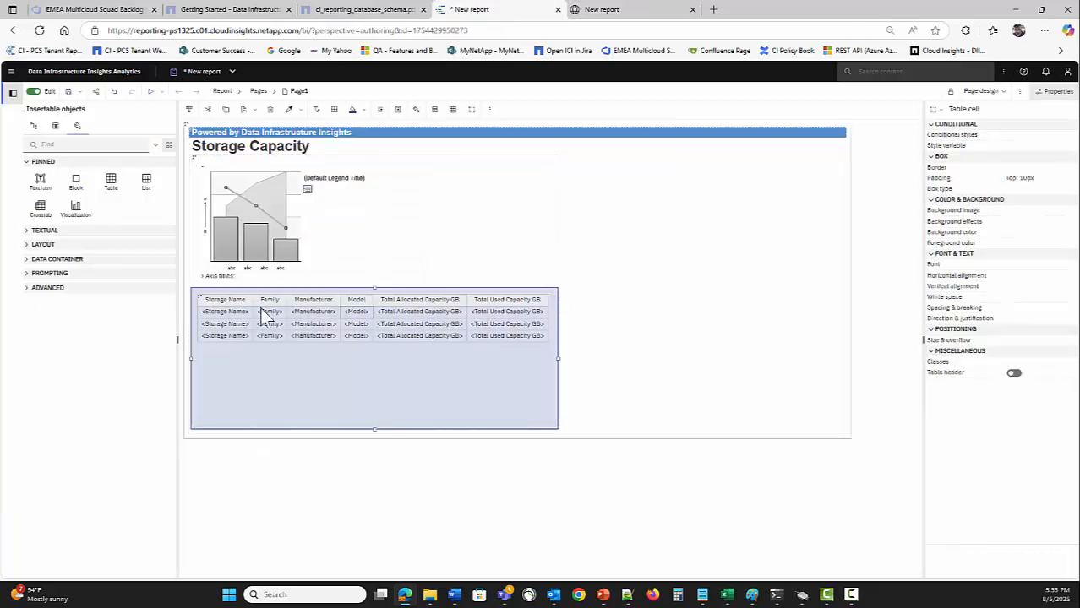
left_click(193, 306)
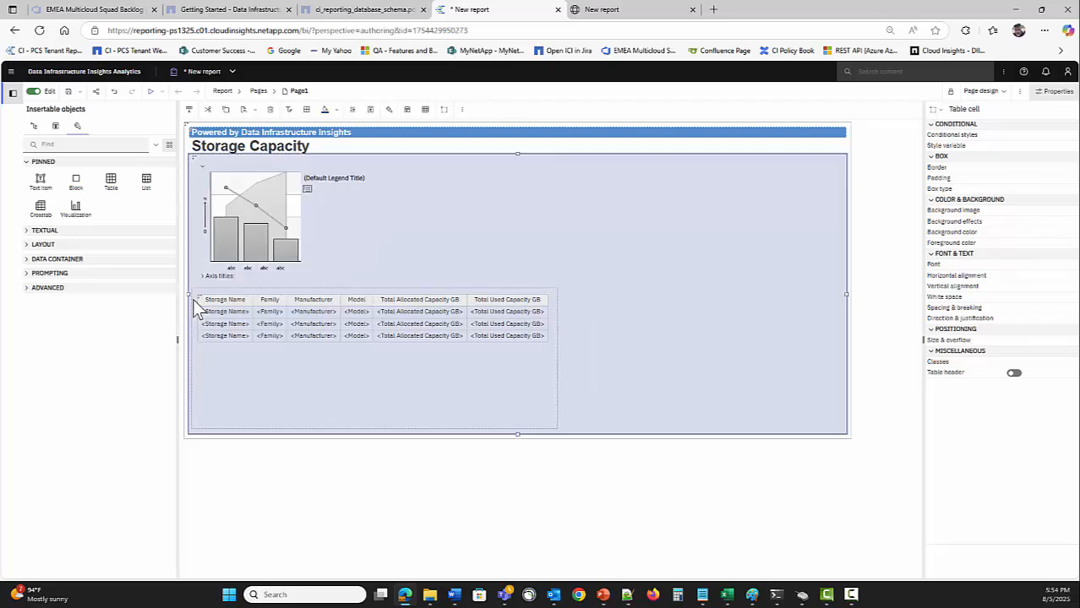
left_click(193, 303)
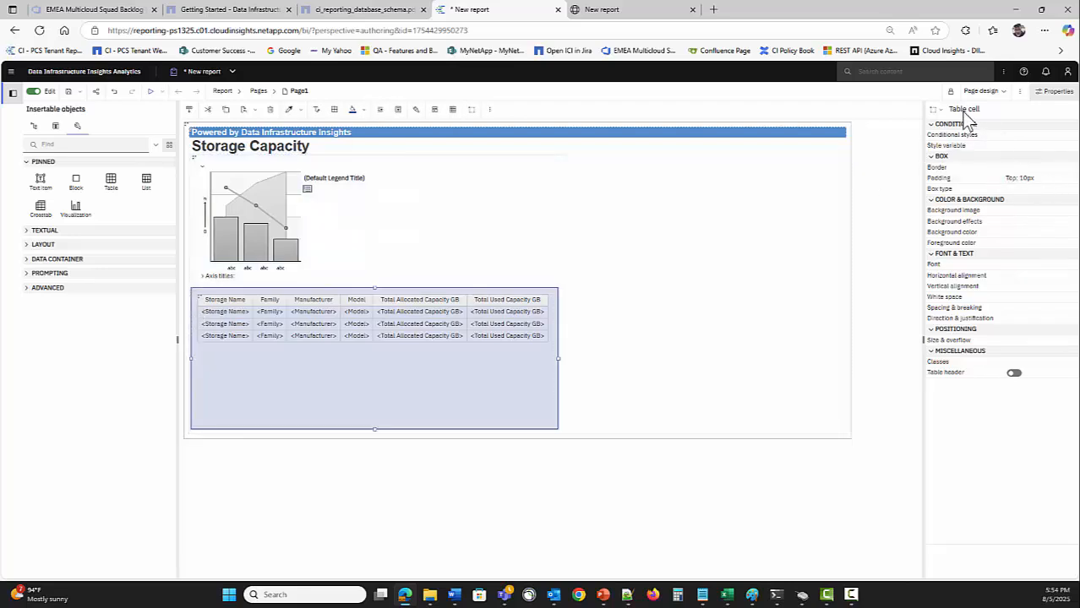
left_click(306, 379)
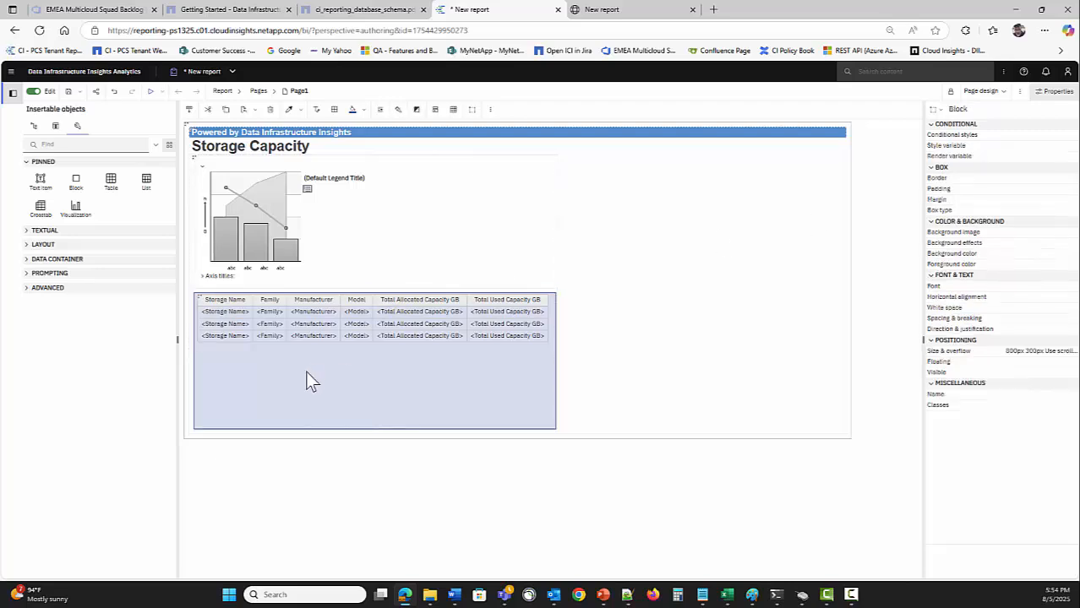
left_click(194, 334)
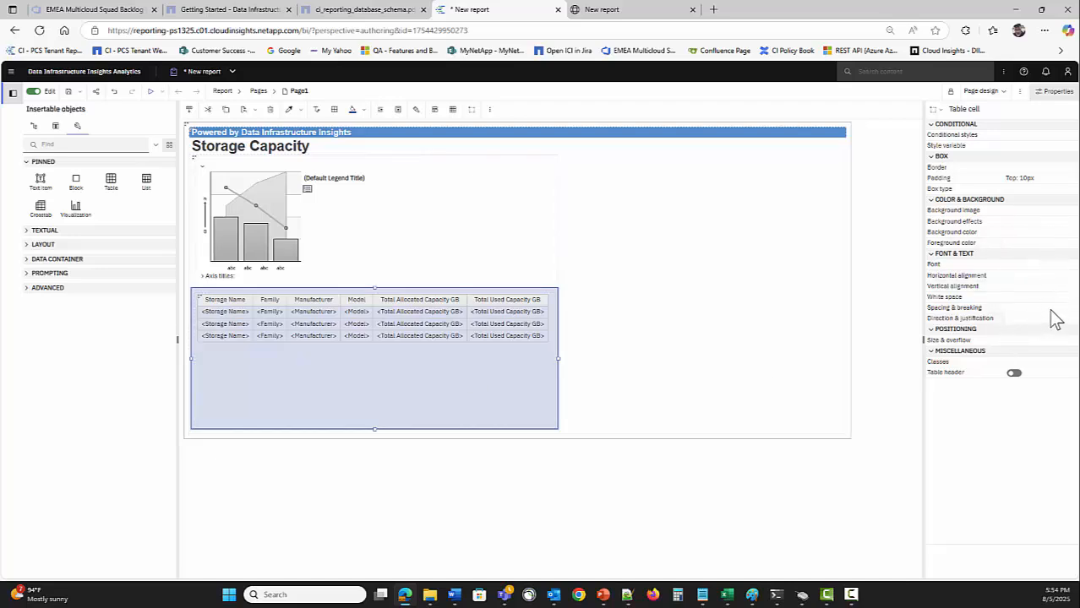
left_click(1065, 274)
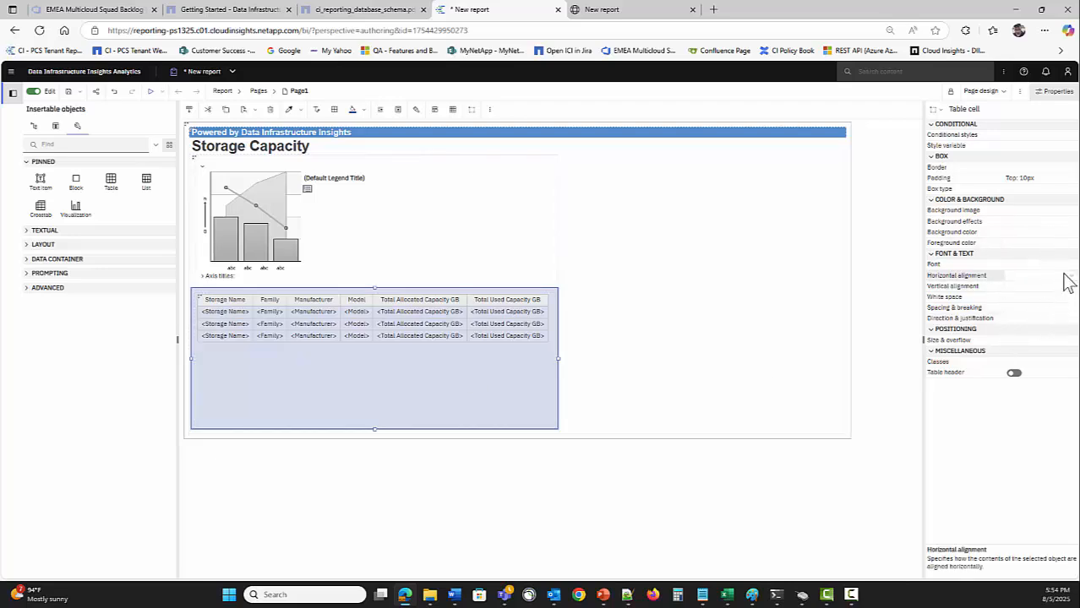
left_click(1070, 280)
left_click(1035, 320)
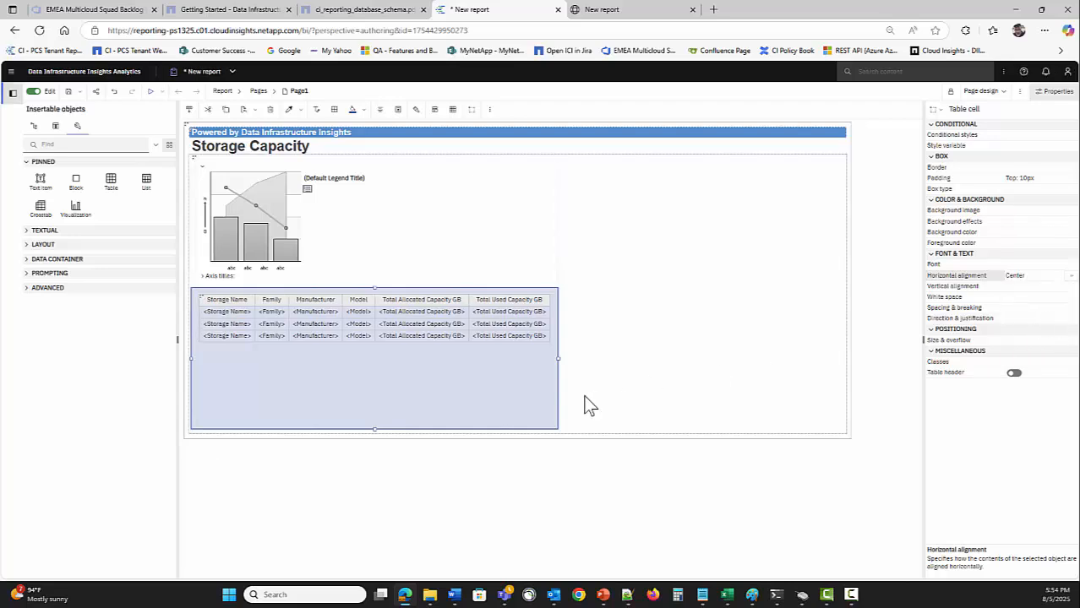
left_click(151, 91)
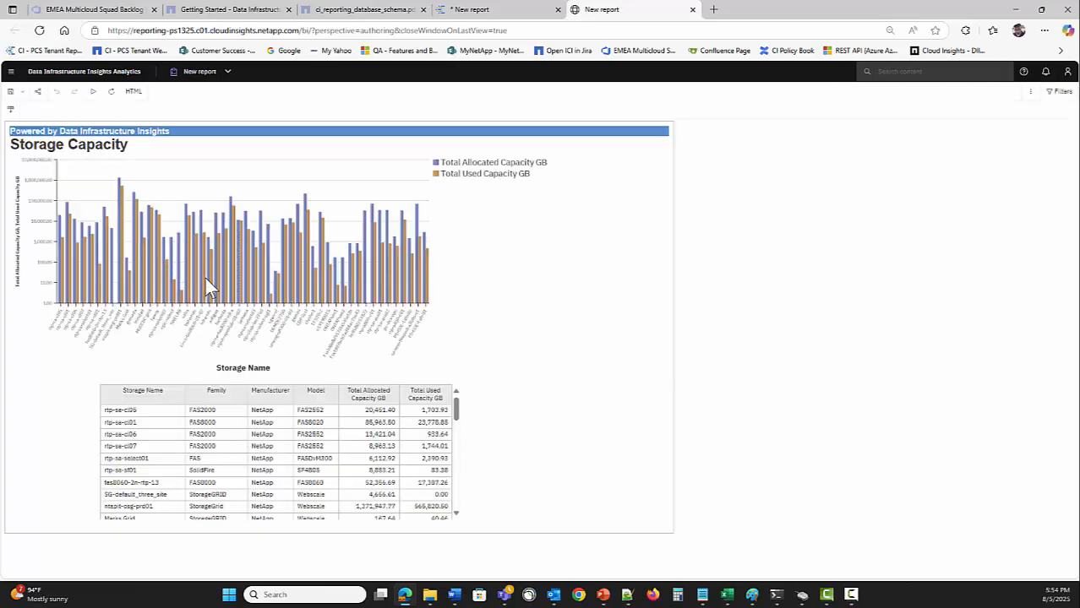
left_click(497, 10)
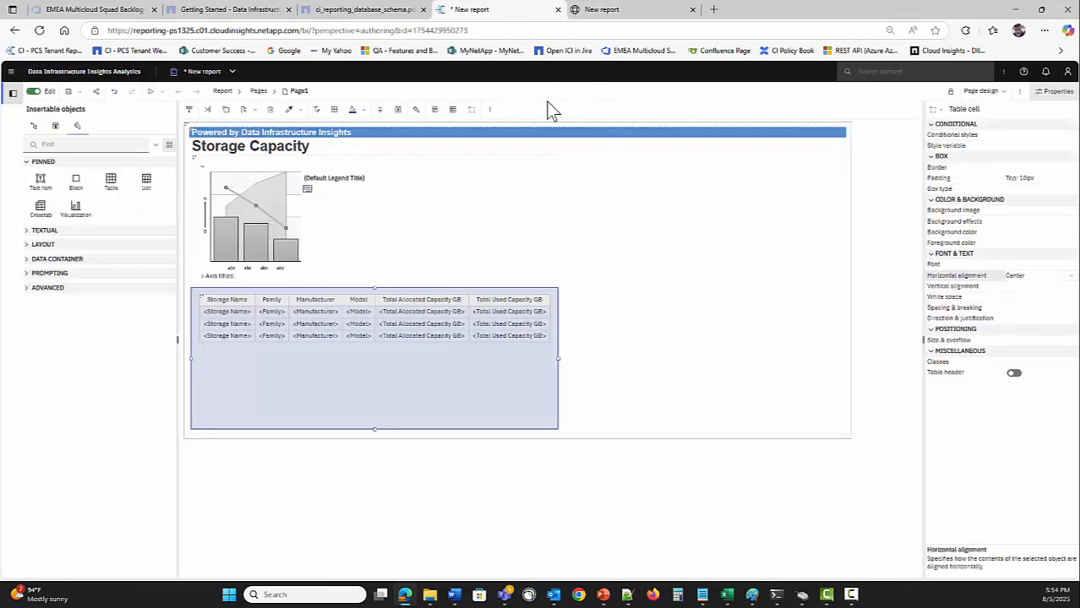
Apply the Align Bottom Center legend preset to the combination chart
left_click(251, 236)
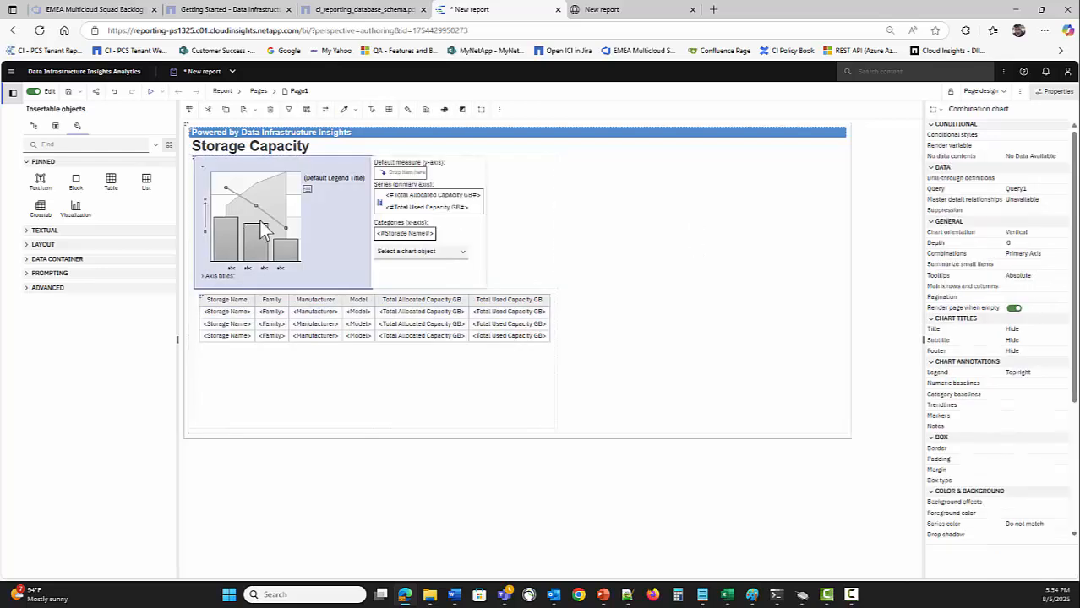
left_click(1056, 363)
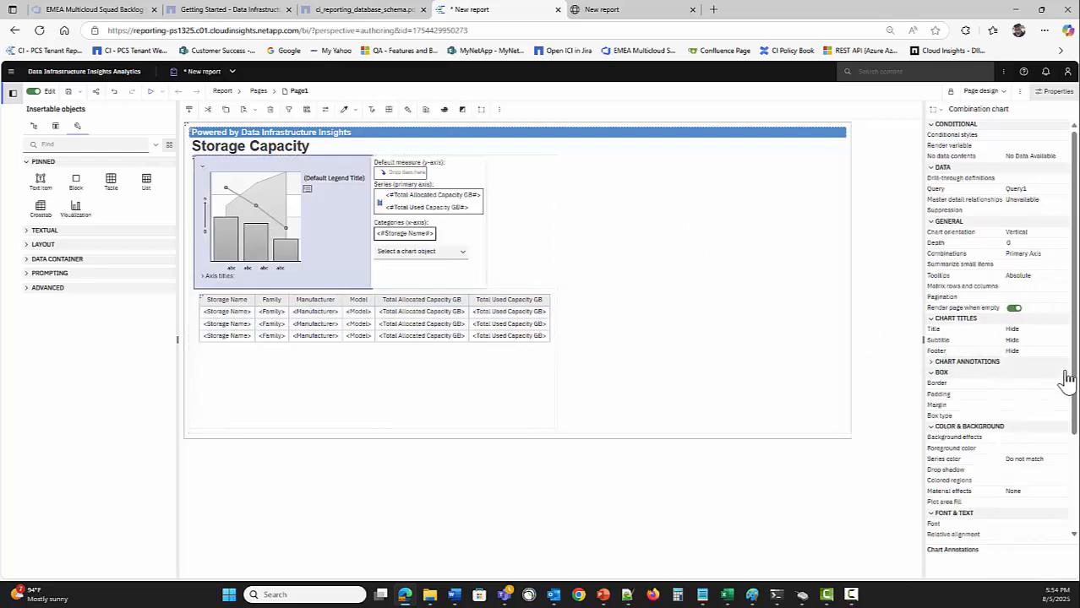
left_click(938, 364)
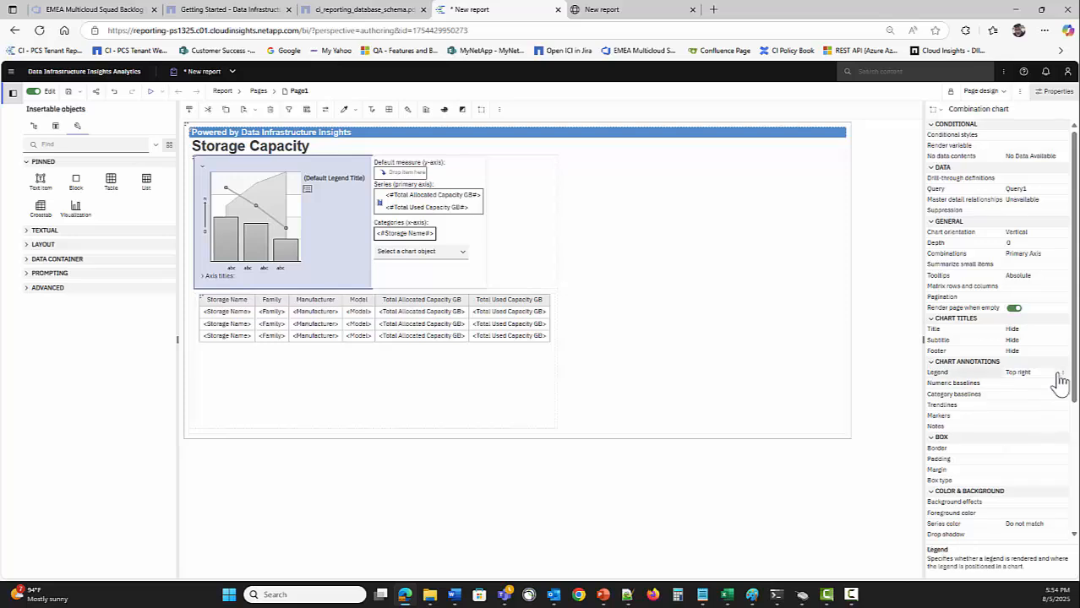
left_click(1064, 374)
left_click(541, 337)
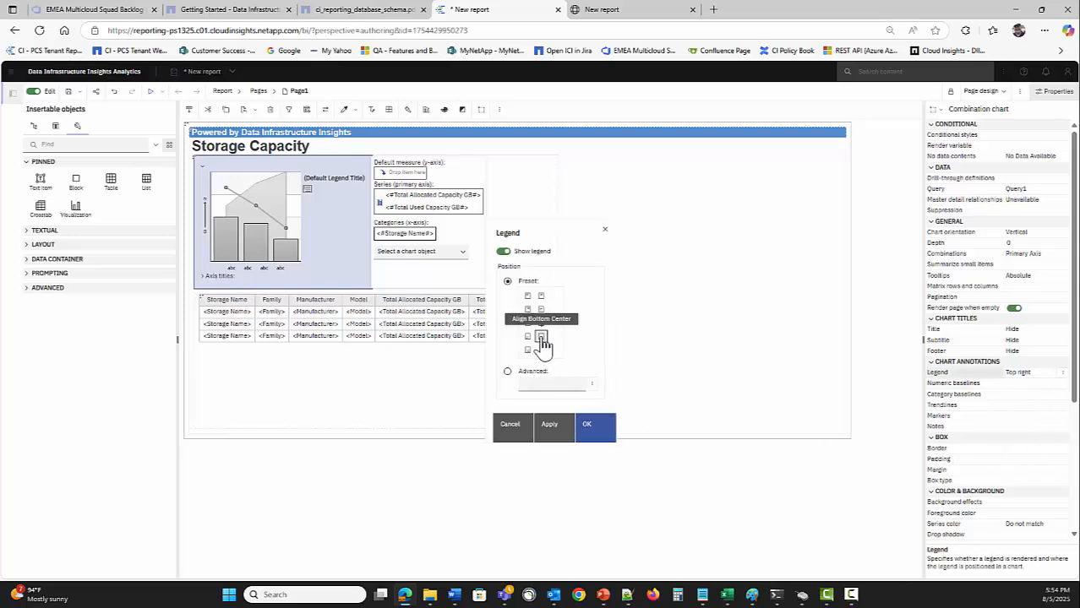
left_click(596, 425)
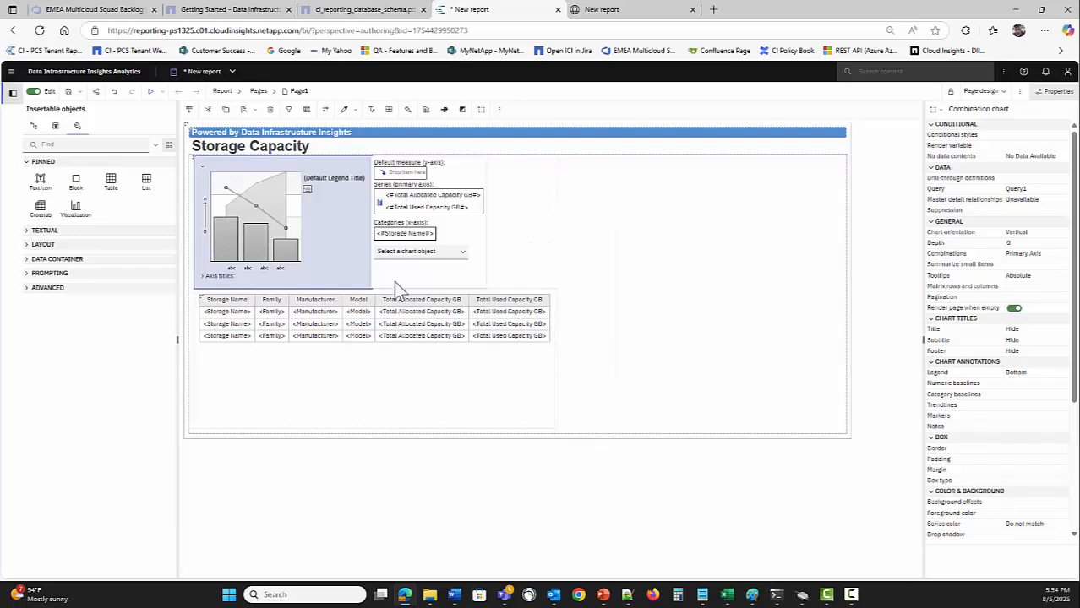
left_click(503, 220)
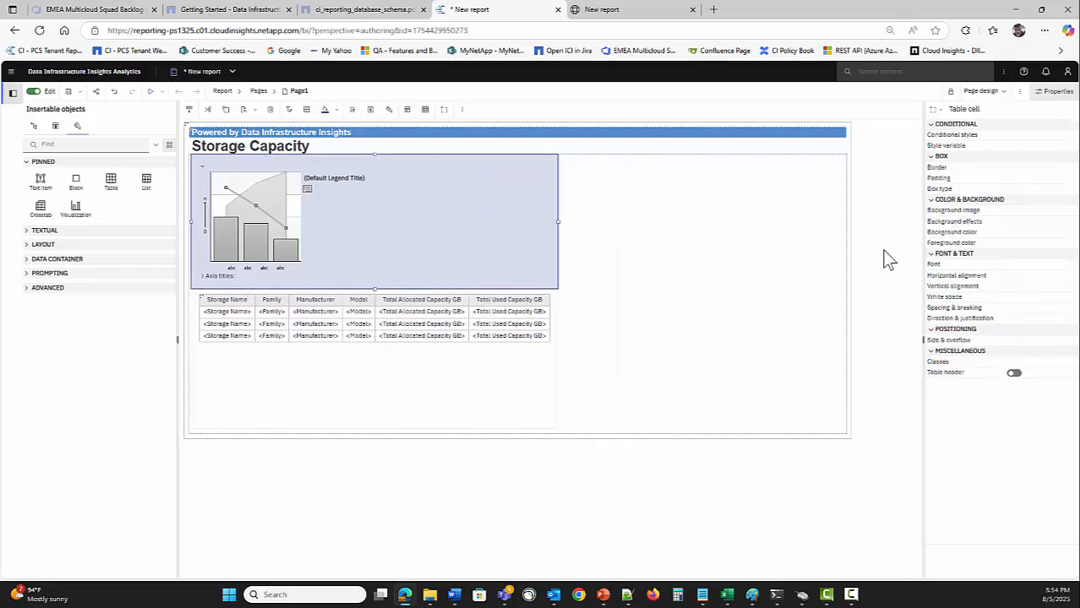
Set the chart cell's horizontal alignment to Center and run the report to check it
left_click(1070, 288)
left_click(1063, 286)
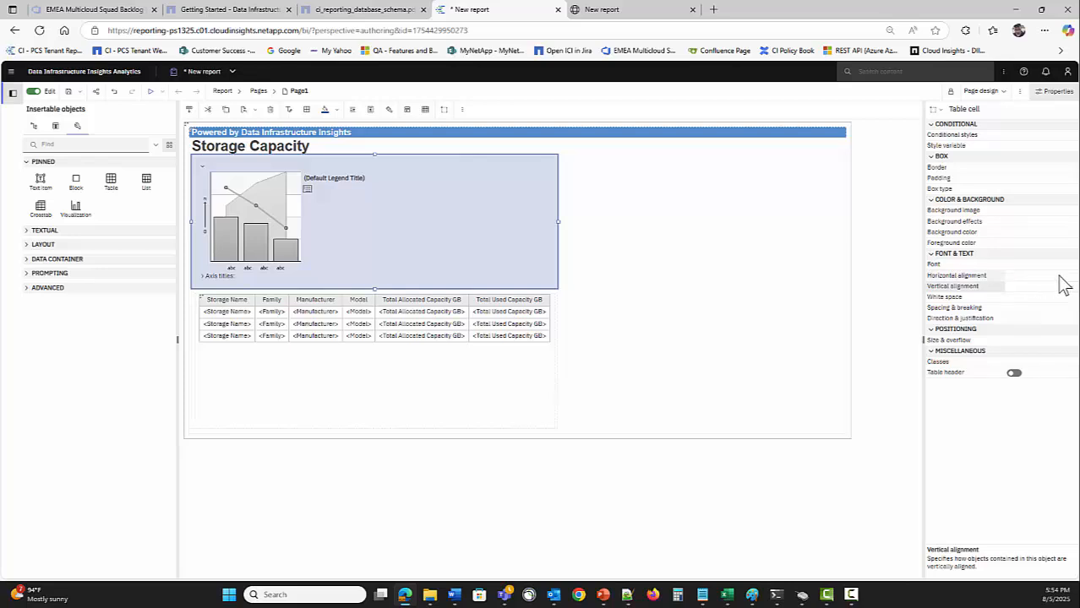
left_click(1069, 276)
left_click(1037, 328)
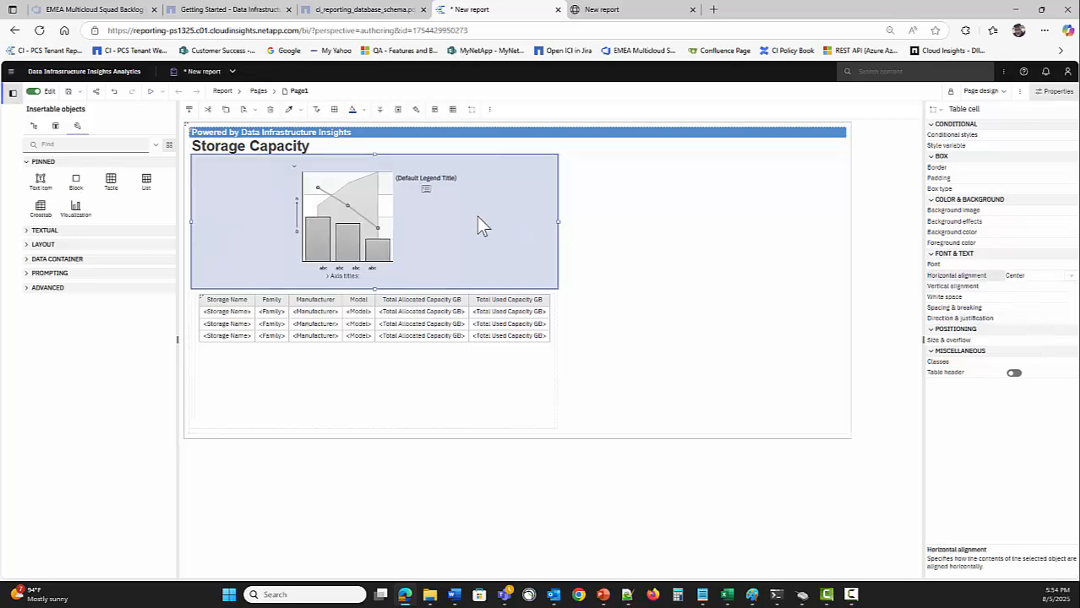
left_click(150, 91)
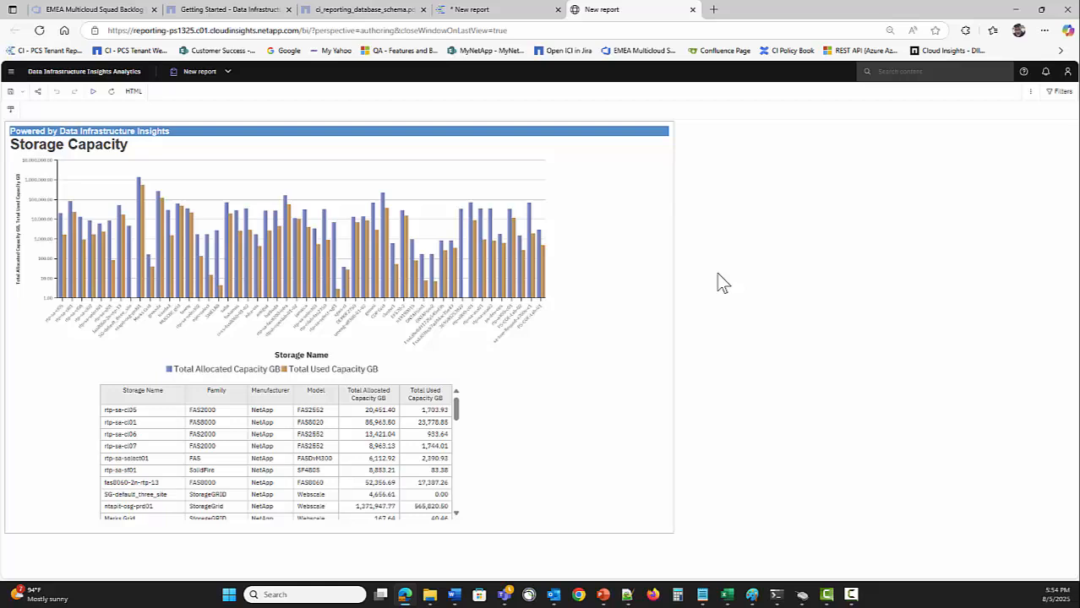
left_click(471, 10)
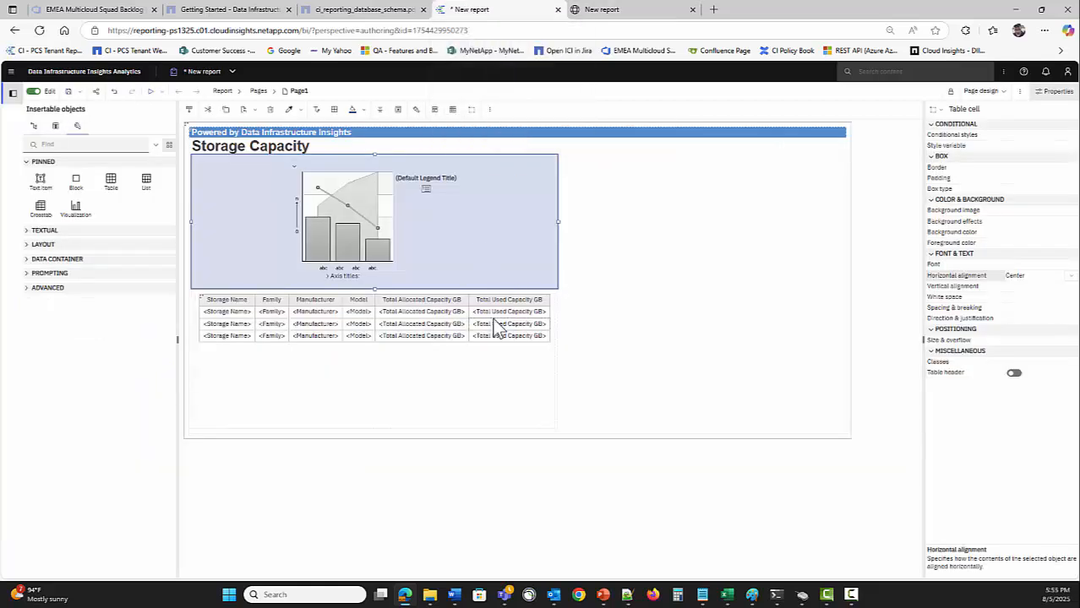
Select the Total Allocated and Total Used Capacity GB columns, then go to Query1 in Queries
left_click(393, 317)
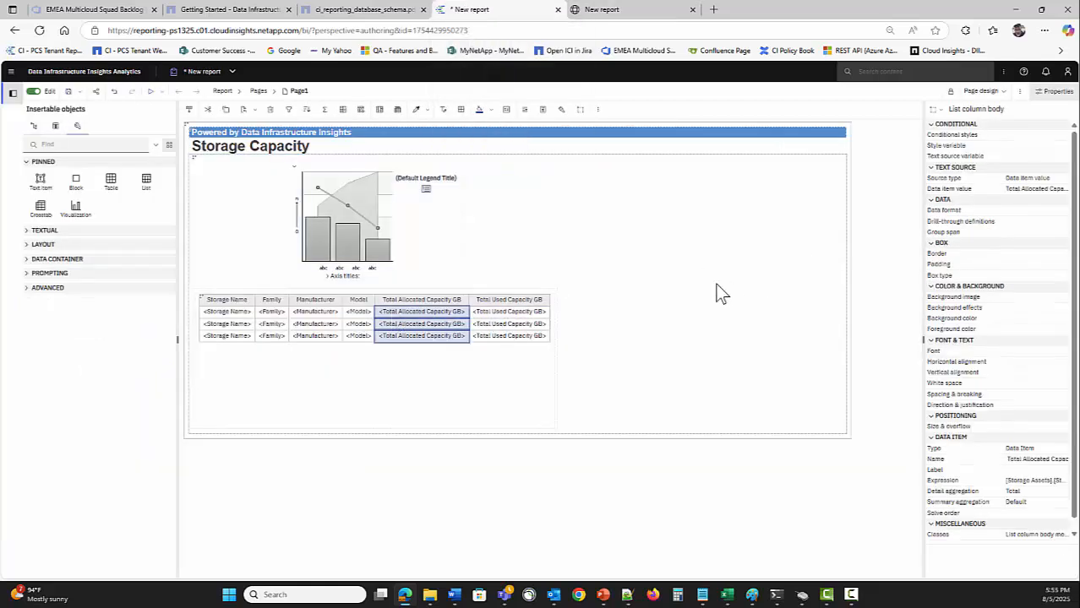
left_click(510, 325)
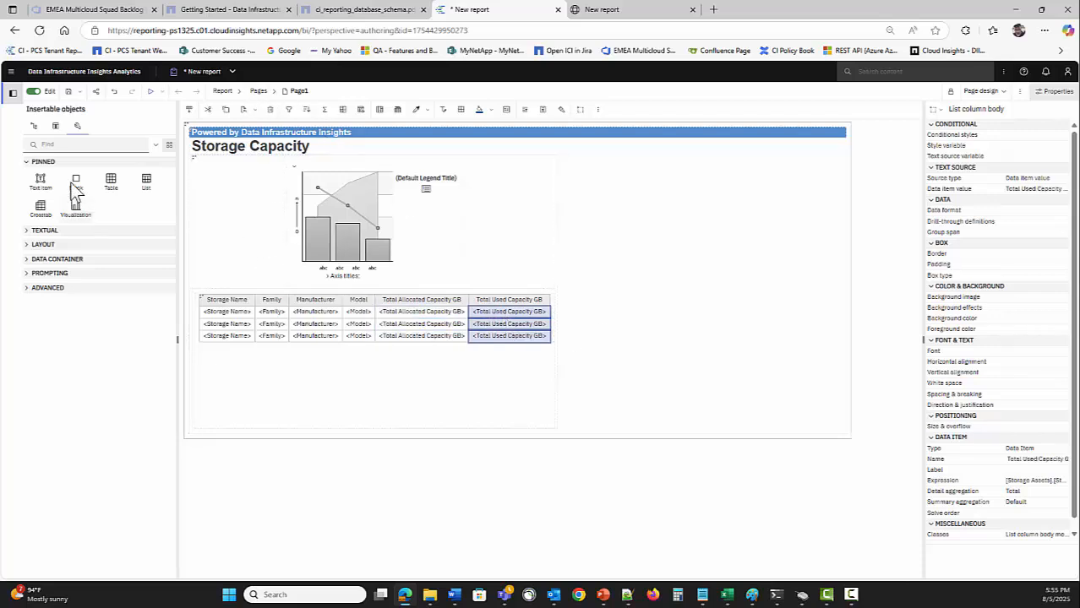
left_click(33, 127)
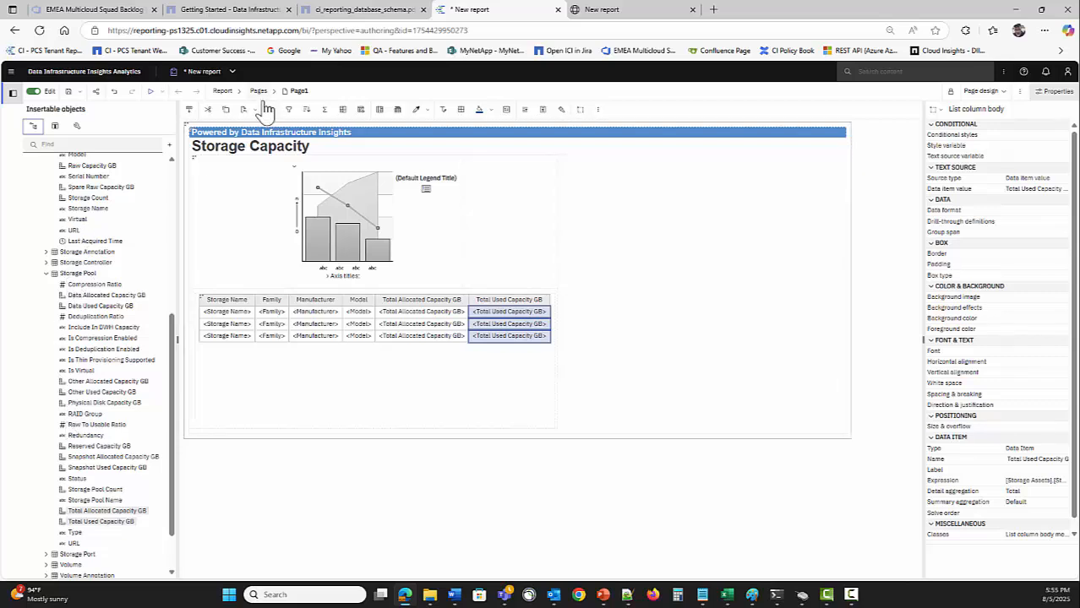
left_click(223, 93)
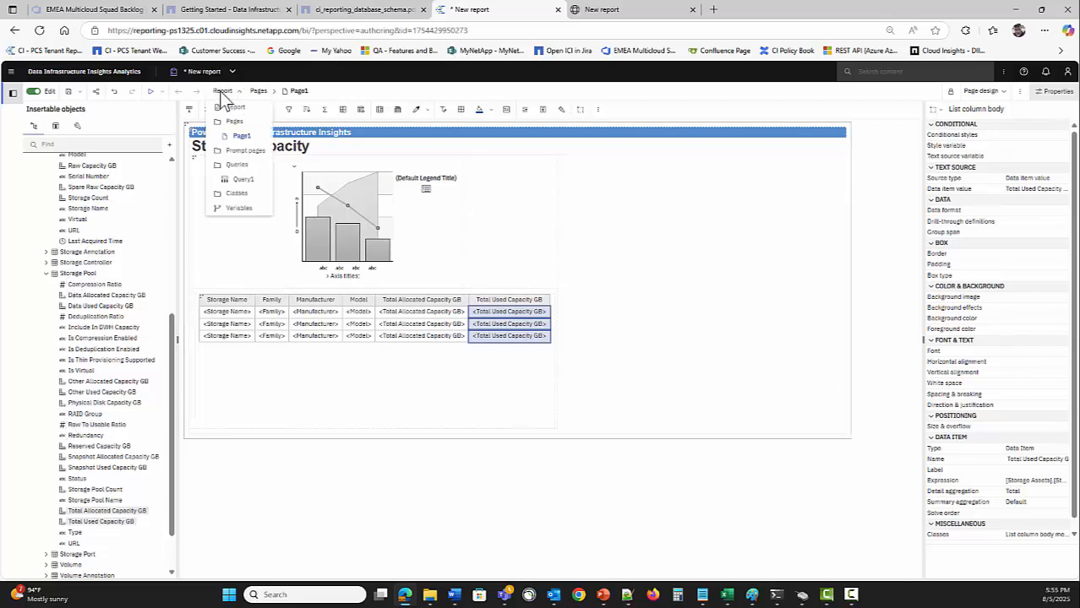
left_click(241, 183)
Add a calculated data item to Query1: [Total Used Capacity GB]/[Total Allocated Capacity GB]
left_click(259, 91)
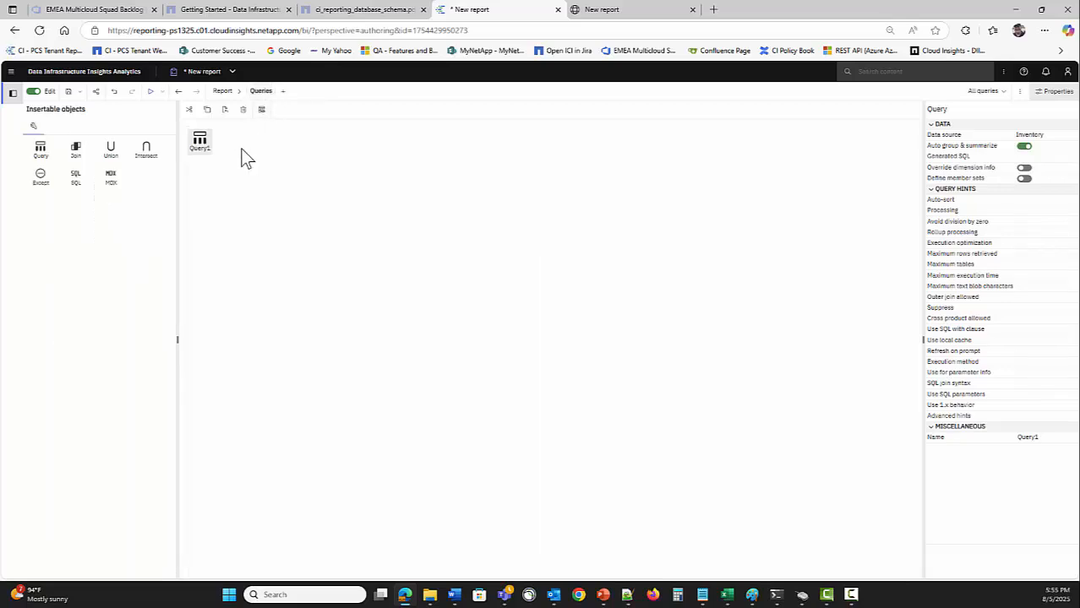
left_click(222, 91)
left_click(240, 182)
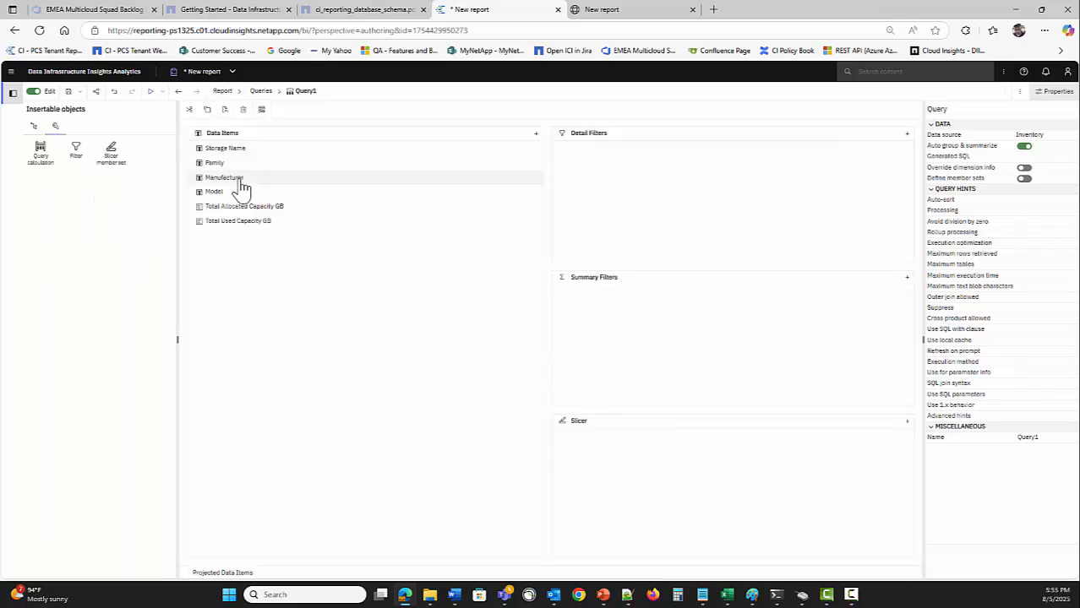
left_click_drag(39, 152, 269, 320)
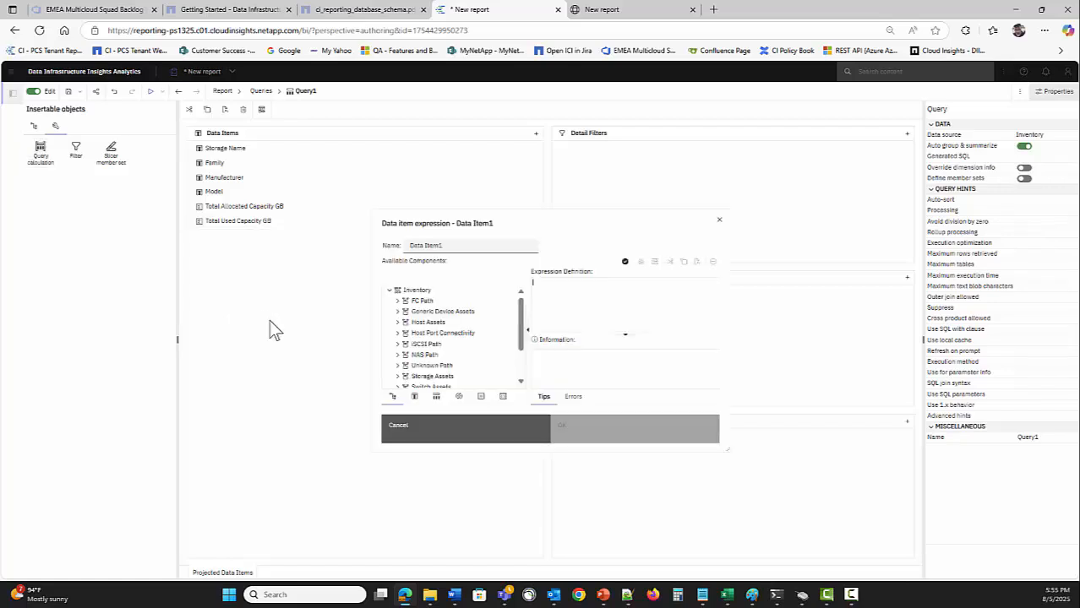
left_click(415, 398)
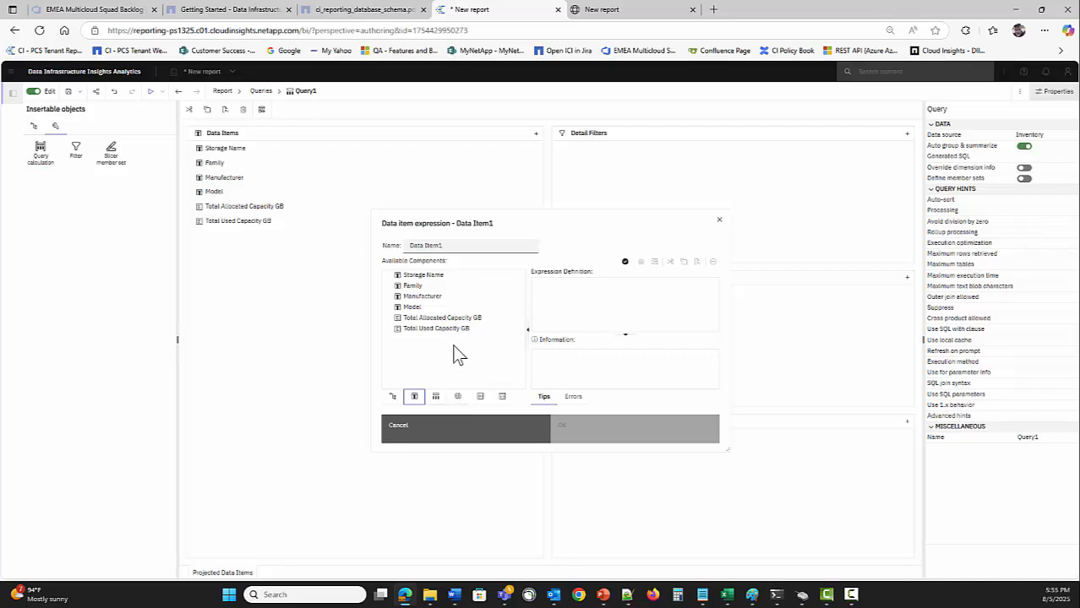
left_click_drag(428, 331, 588, 306)
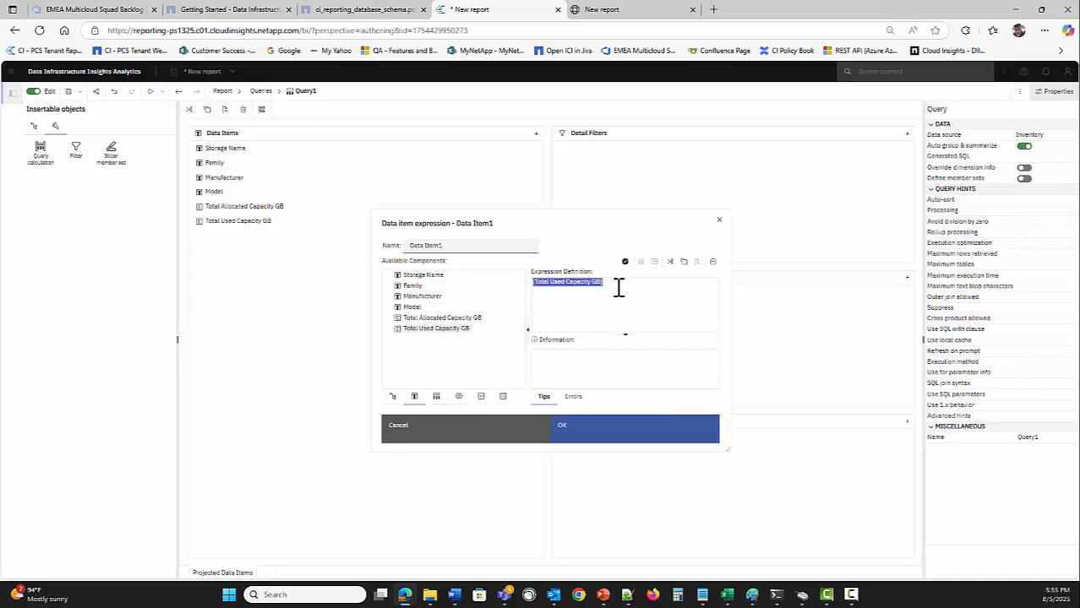
left_click(617, 288)
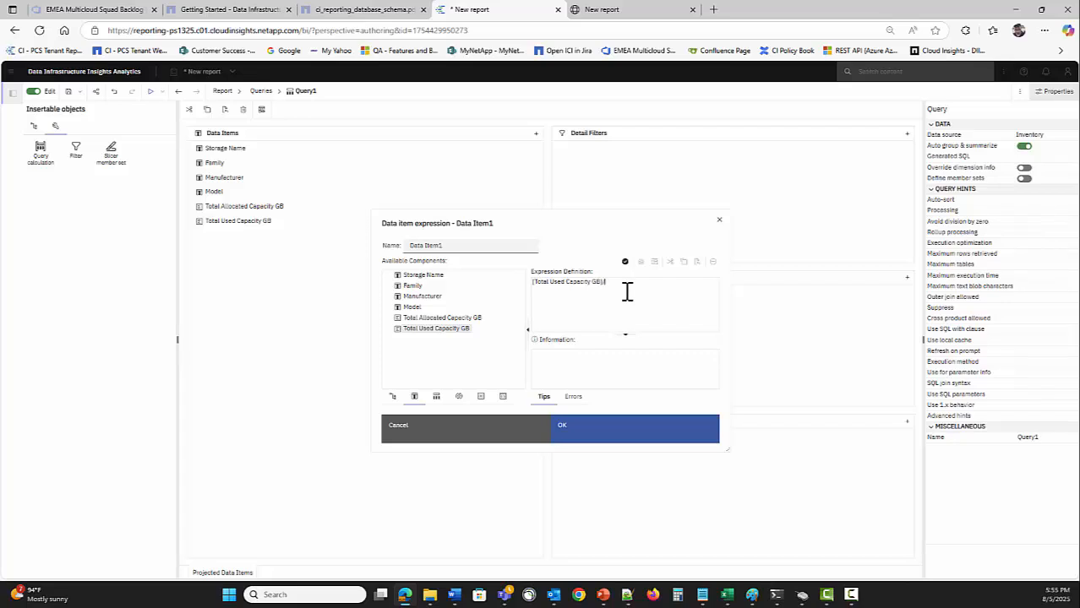
left_click_drag(629, 316, 644, 318)
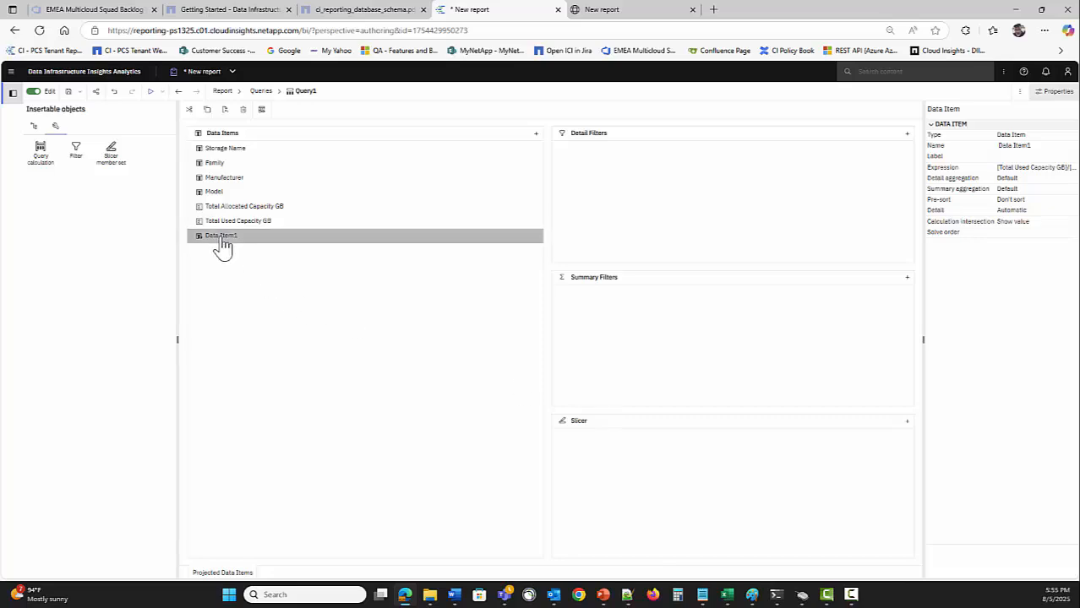
Rename Data Item1 to 'Used %' and return to Page1 with the Data Items list shown
double_click(224, 239)
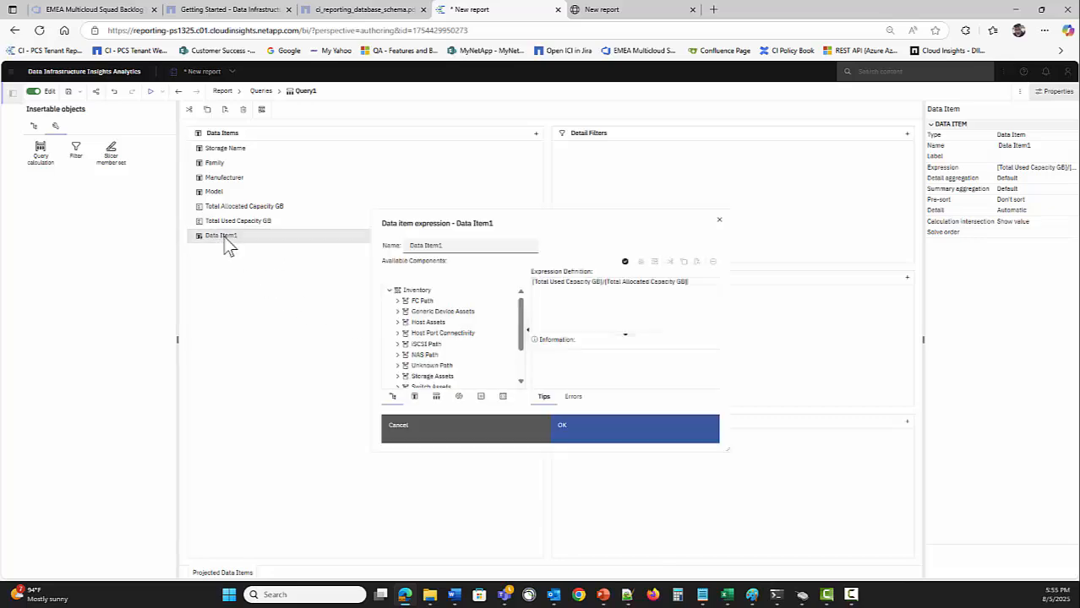
left_click(463, 246)
key("ctrl+a")
type("Used %")
key("Escape")
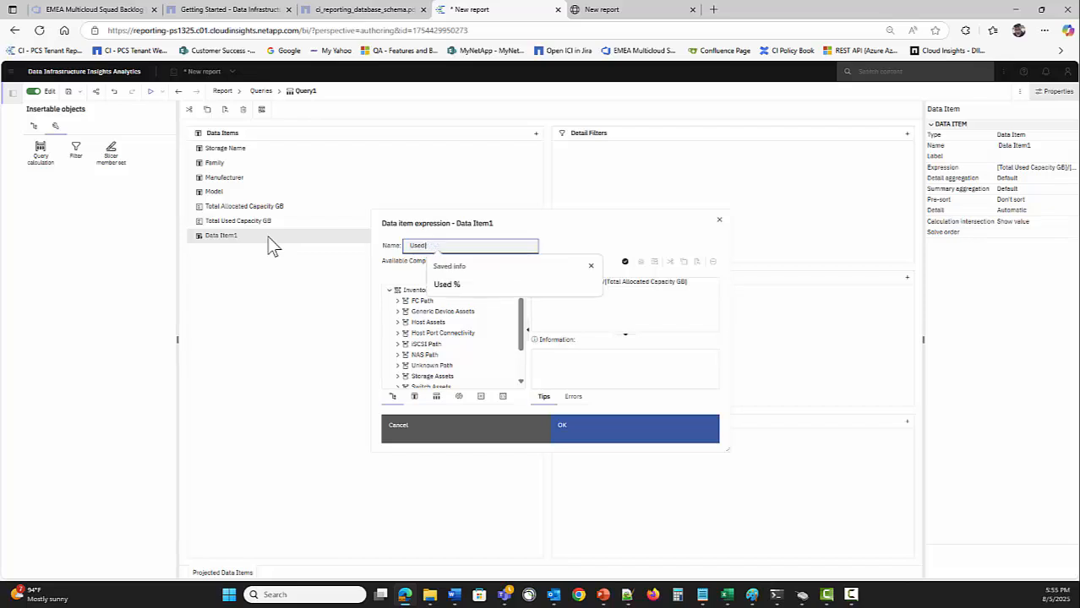
left_click(590, 445)
left_click(222, 92)
left_click(238, 136)
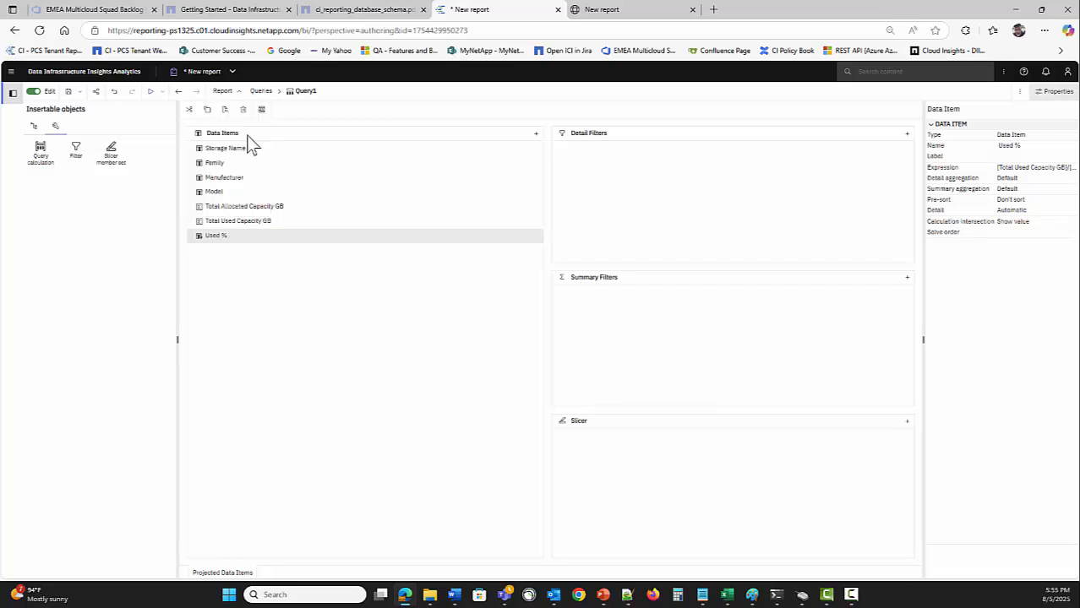
left_click(55, 127)
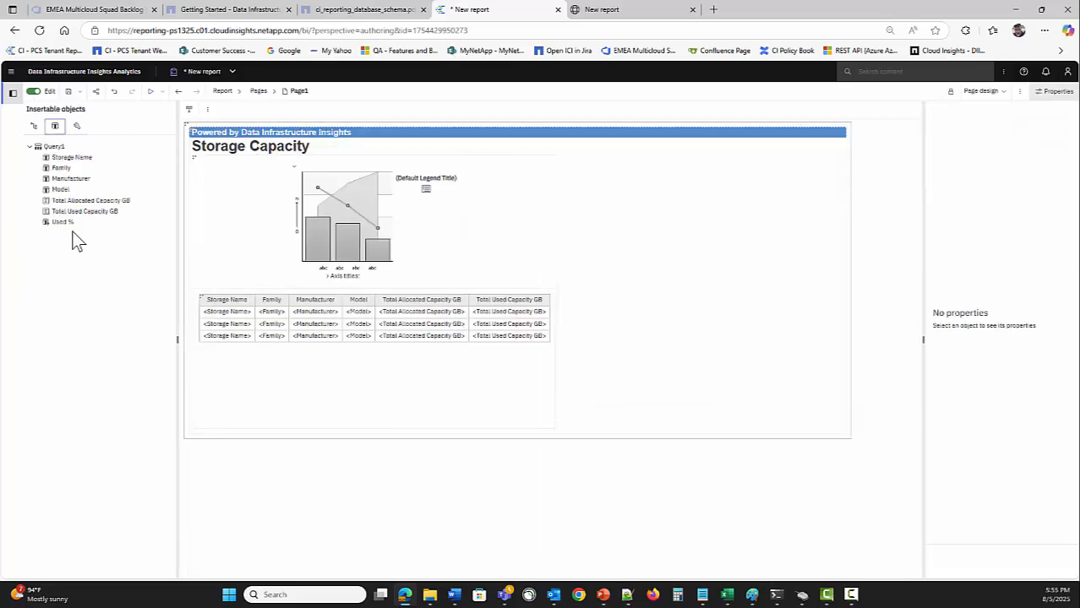
Add Used % as the table's last column, format it as Percent, and run the report
left_click_drag(60, 223, 535, 337)
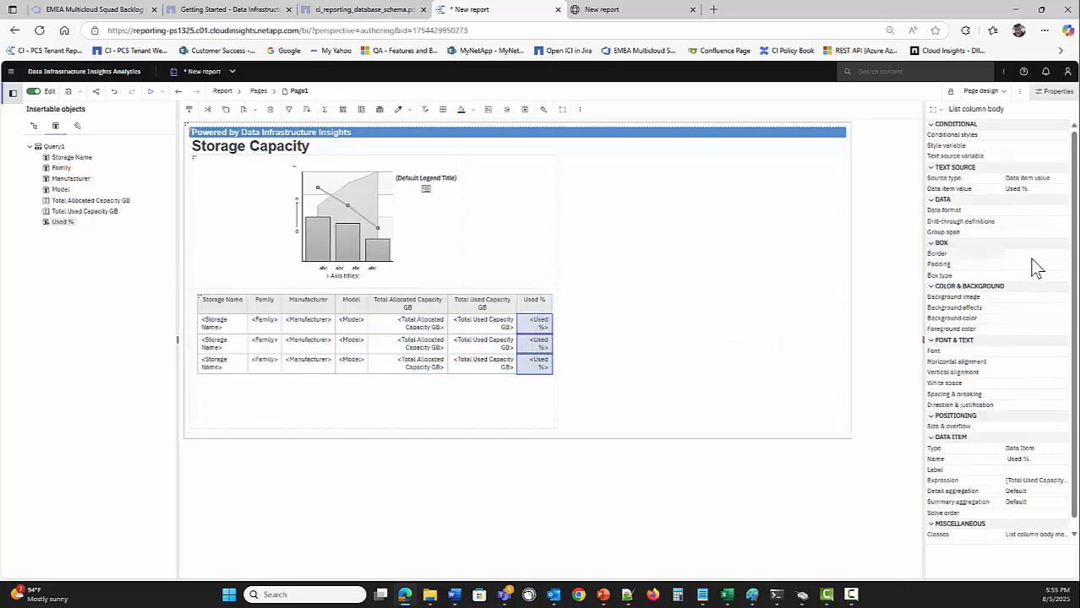
left_click(1063, 212)
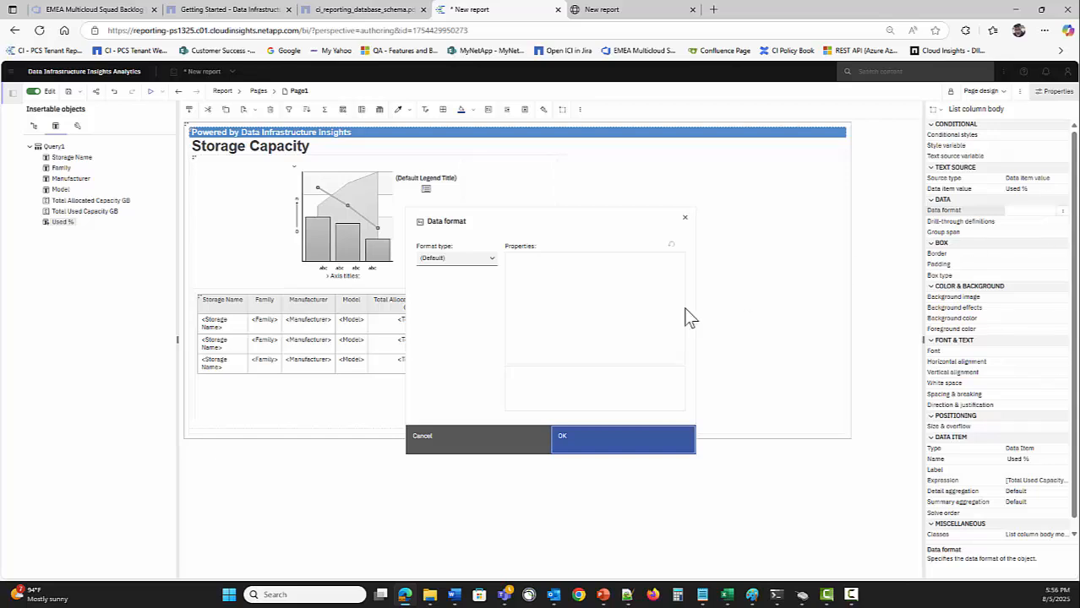
left_click(457, 258)
left_click(451, 331)
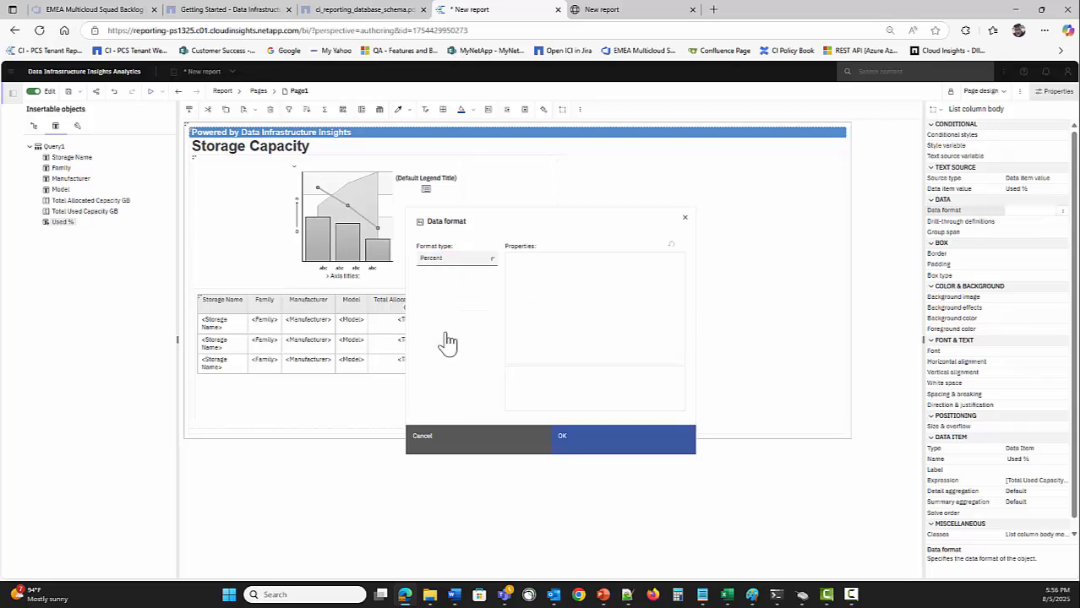
left_click(621, 441)
left_click(151, 91)
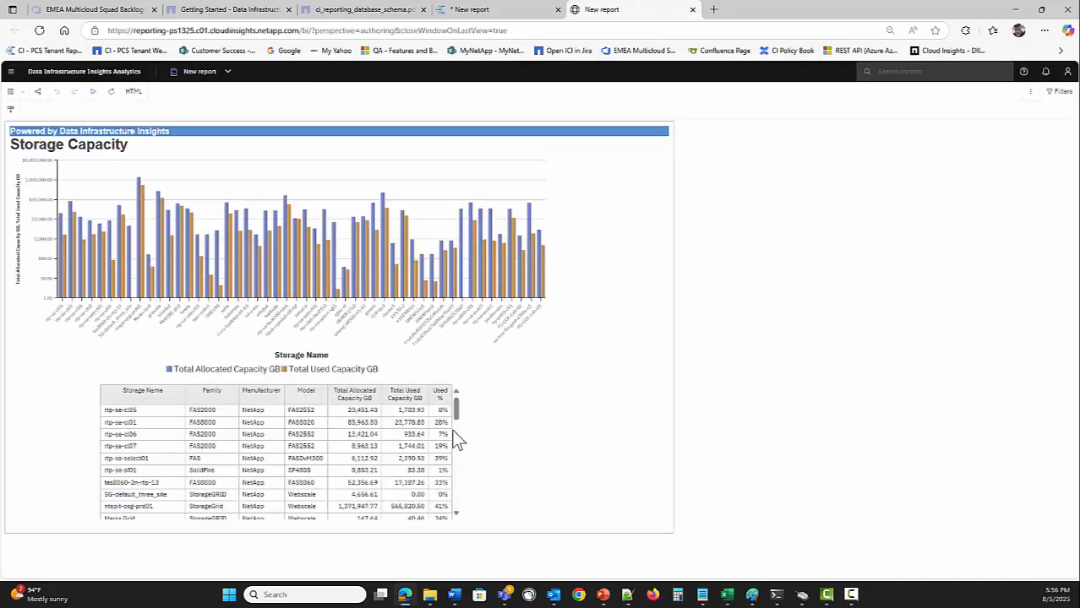
Sort the table by Used % descending and run the report to verify the order
left_click(472, 15)
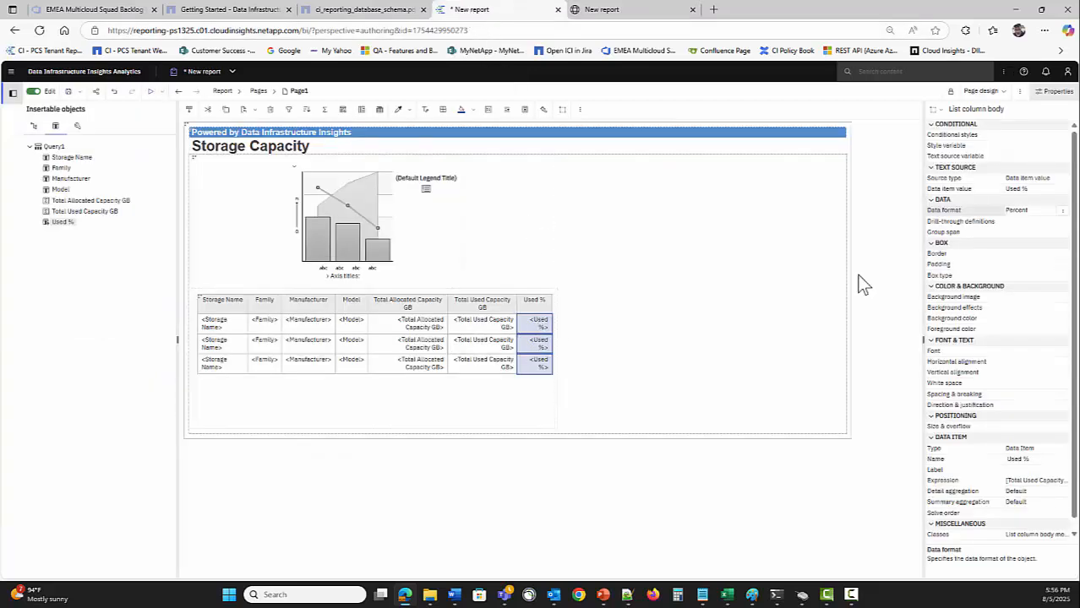
left_click(306, 110)
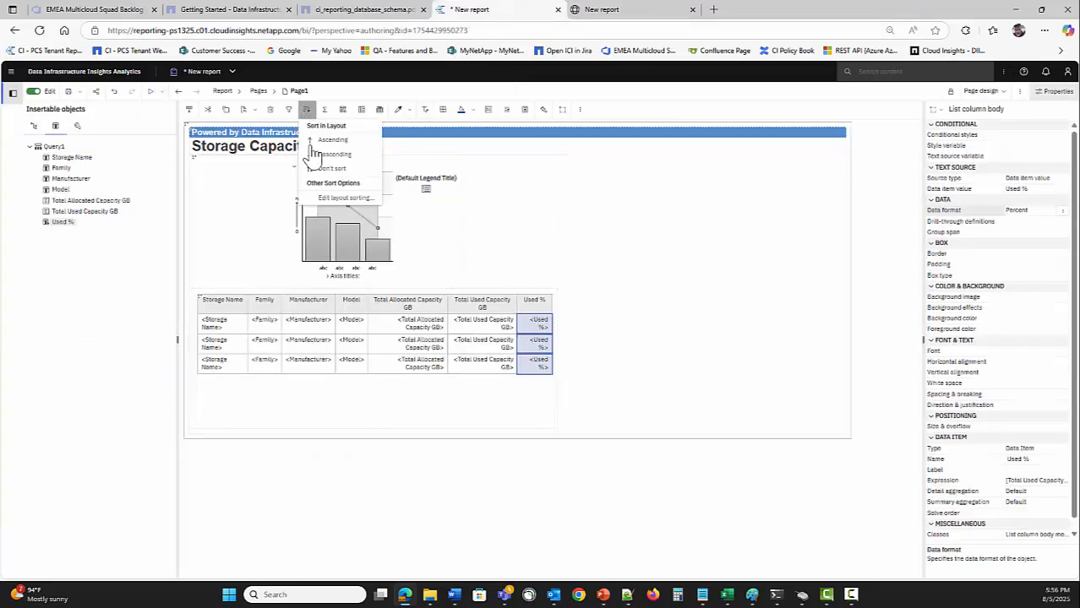
left_click(328, 154)
left_click(151, 90)
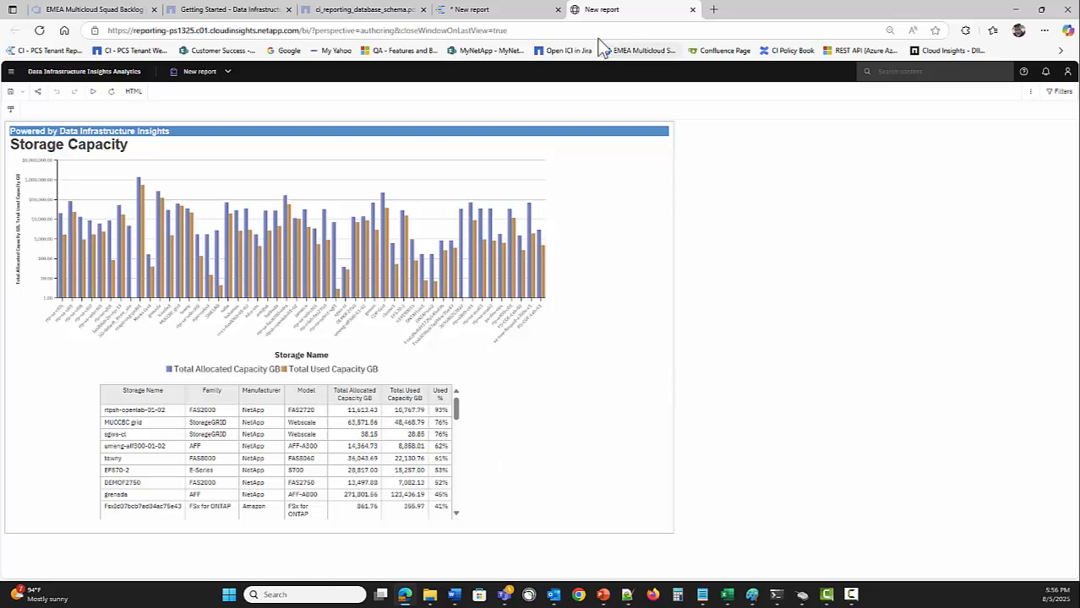
left_click(490, 12)
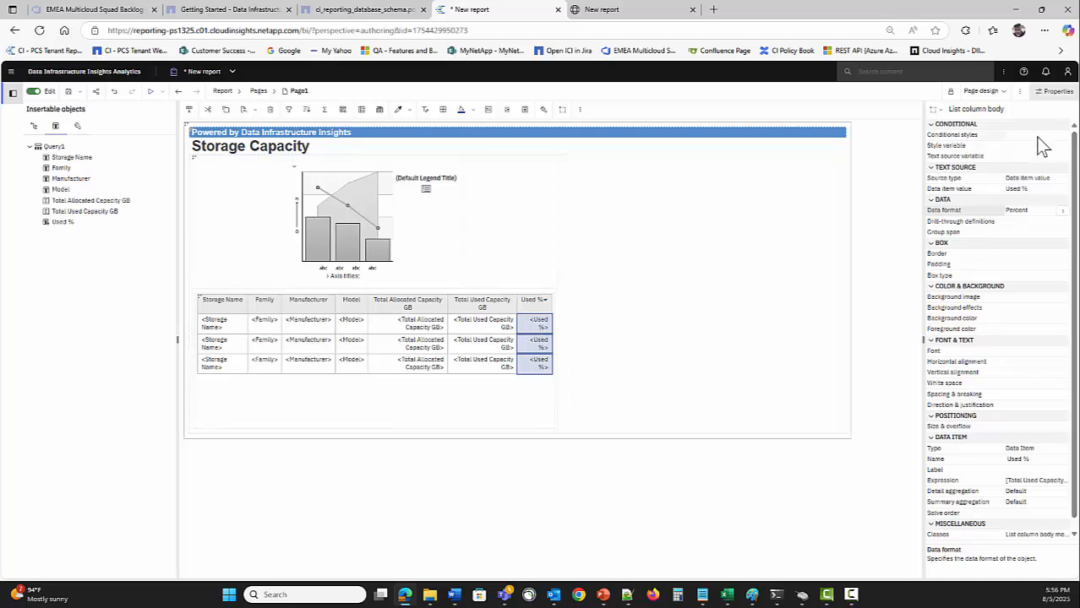
Select the Used % column cells and start adding a new conditional style
left_click(1063, 138)
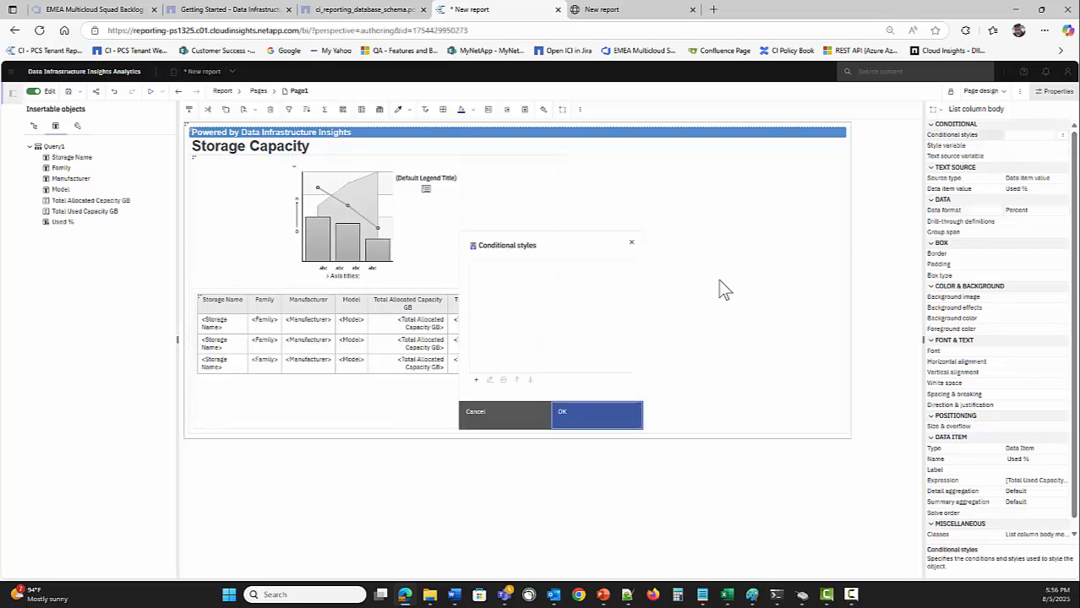
left_click(494, 418)
left_click(483, 332)
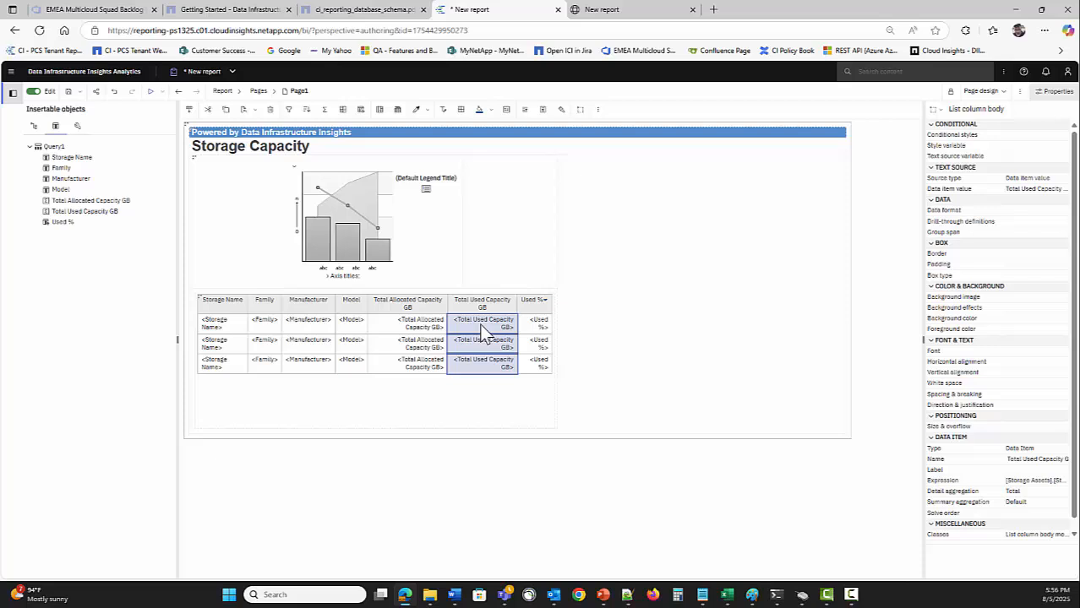
left_click(539, 332)
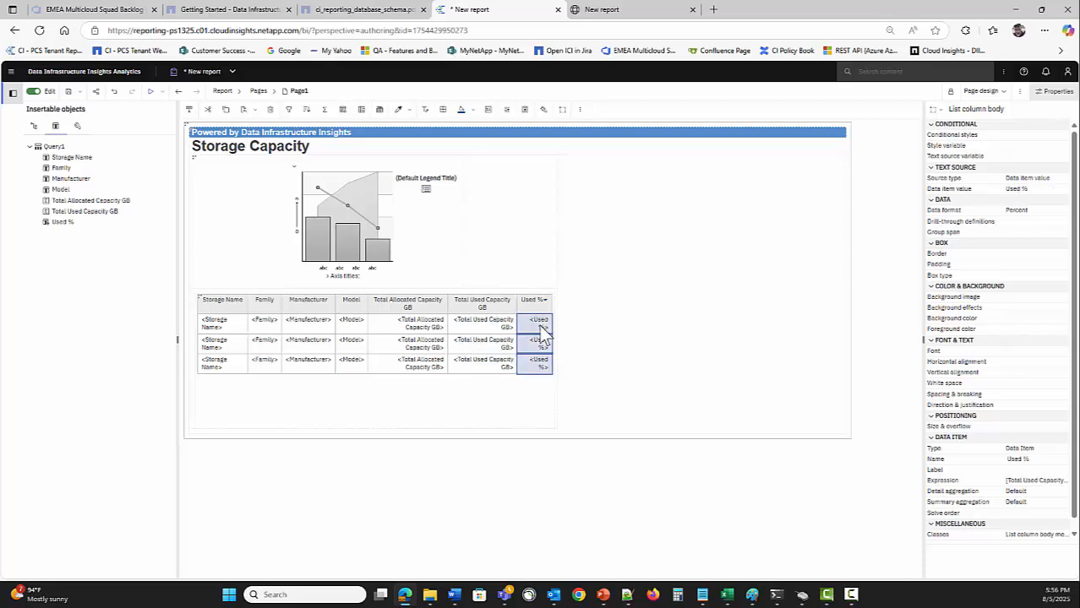
left_click(1061, 136)
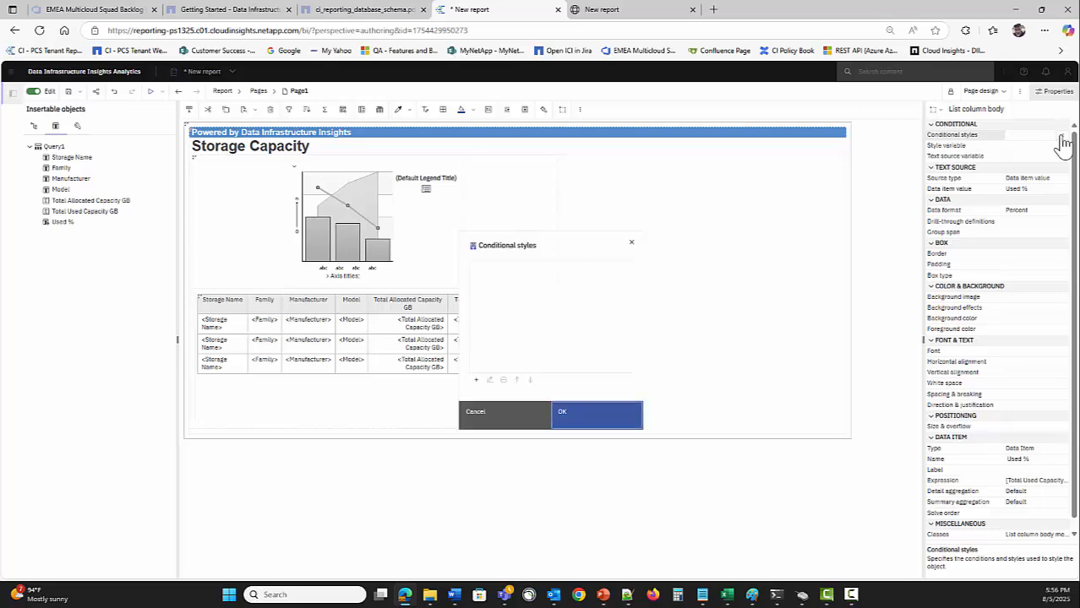
left_click(477, 382)
Define an advanced style named Used % with the condition [Query1].[Used %] > .9
left_click(503, 425)
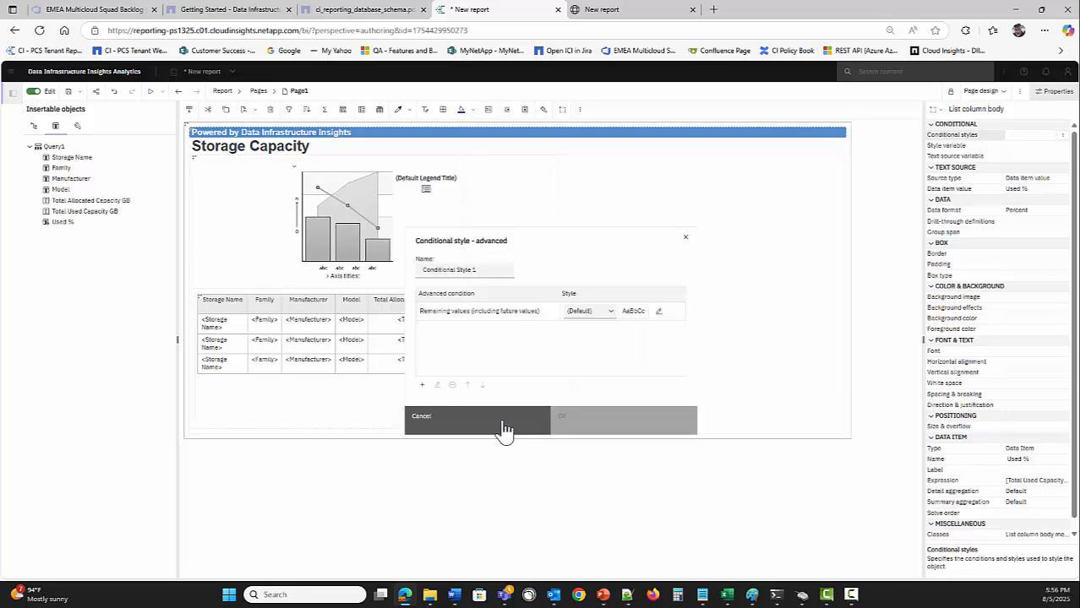
left_click_drag(488, 268, 428, 269)
type("Used %")
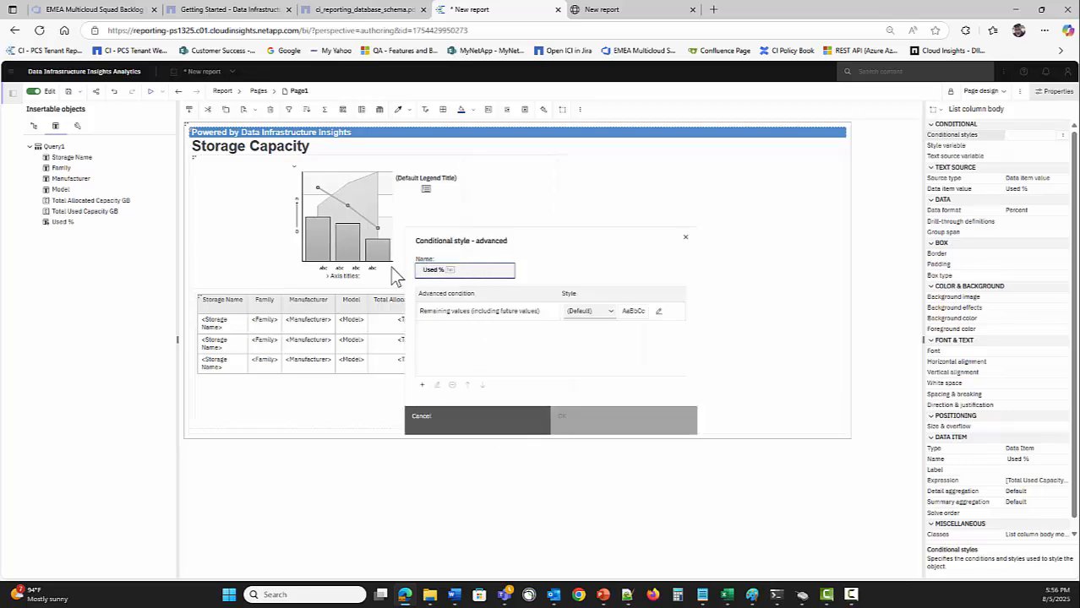
left_click(422, 386)
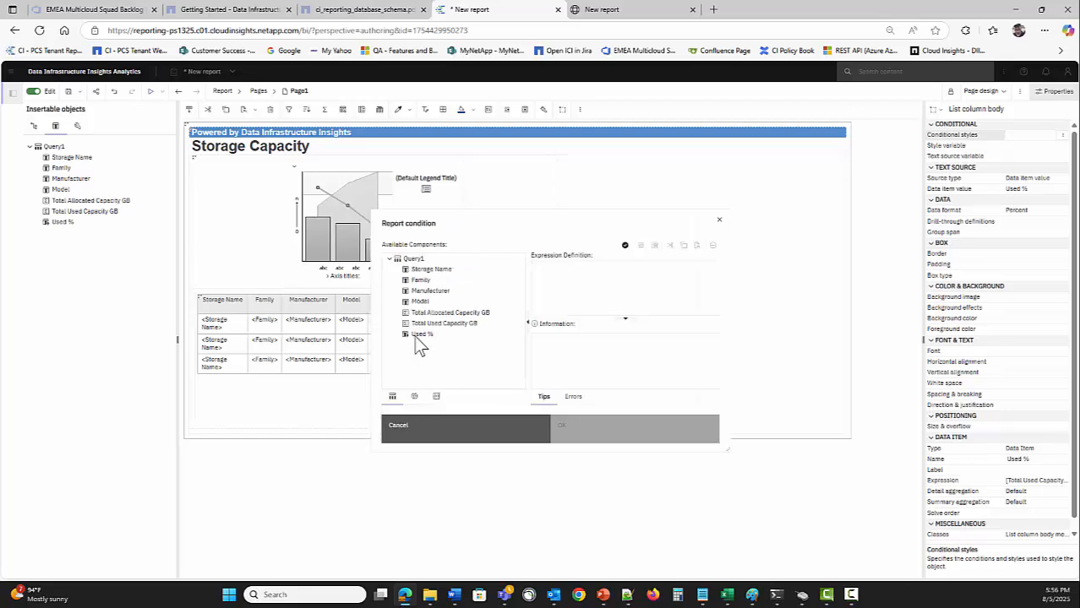
left_click_drag(414, 335, 591, 300)
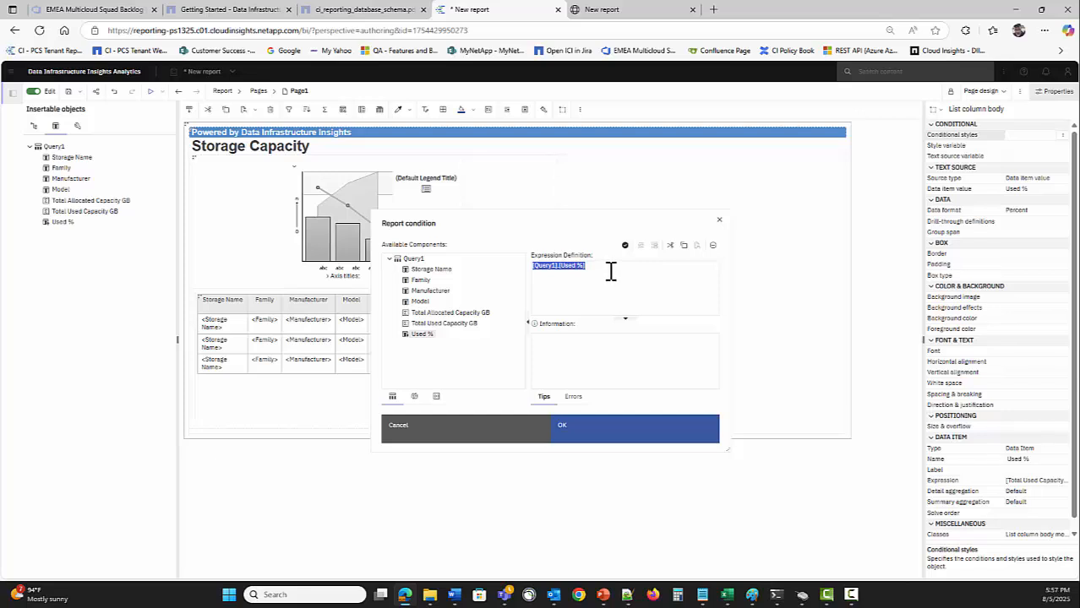
left_click(608, 271)
left_click(605, 433)
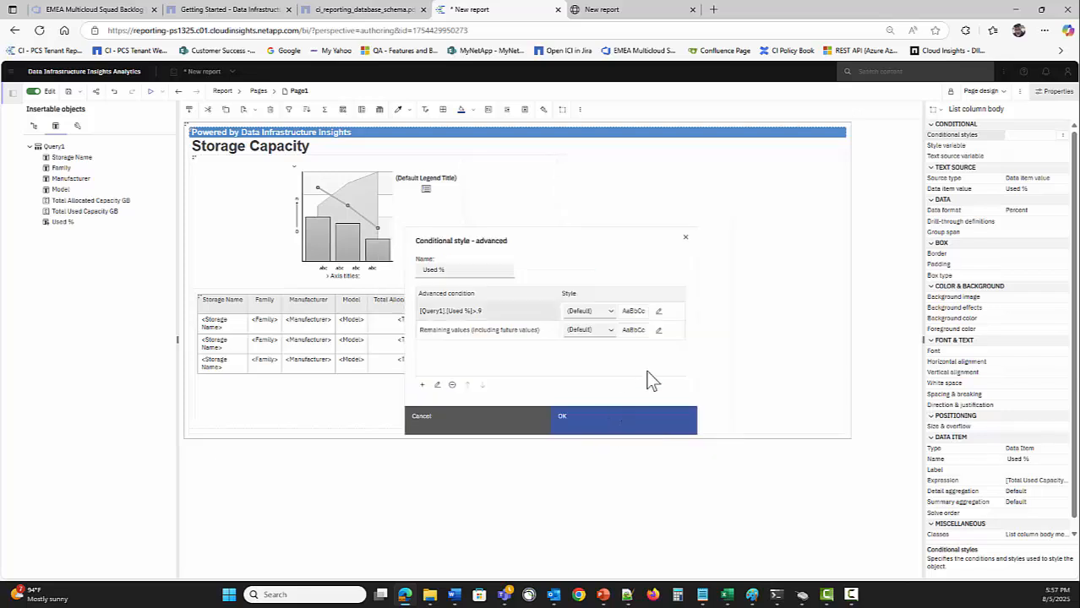
Format values over 90% with a red background and bold white text, then apply the style
left_click(659, 312)
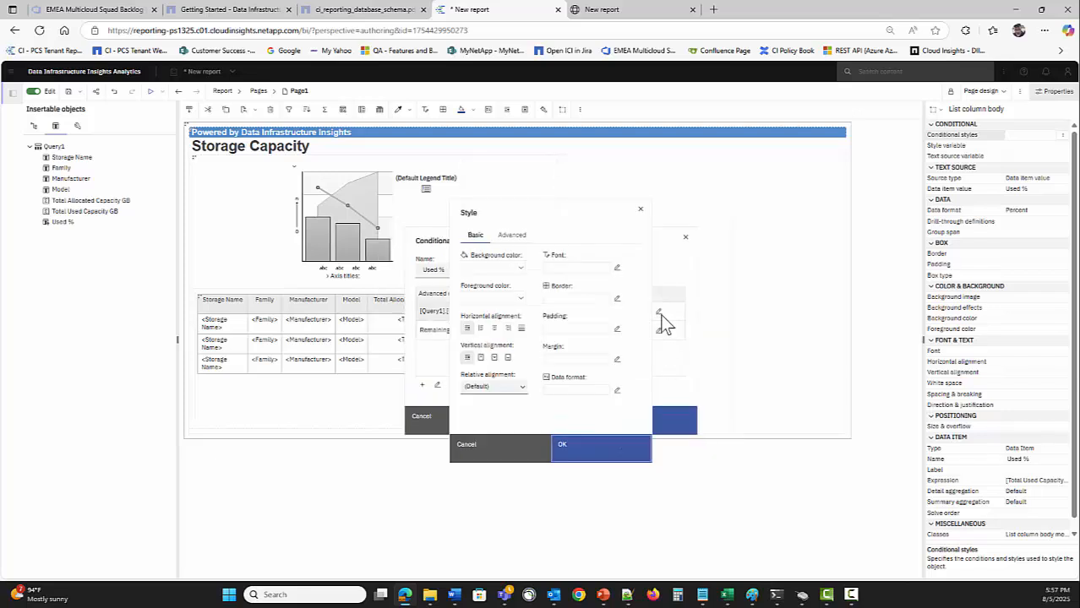
left_click(511, 268)
left_click(479, 418)
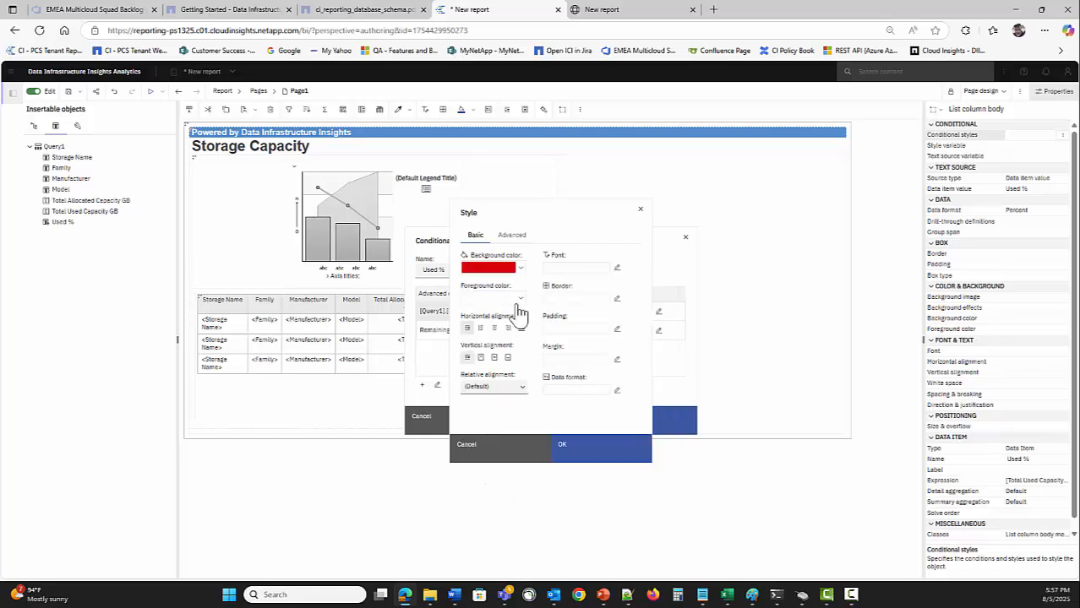
left_click(518, 302)
left_click(498, 416)
left_click(618, 269)
left_click(596, 306)
left_click(651, 416)
left_click(624, 441)
left_click(658, 426)
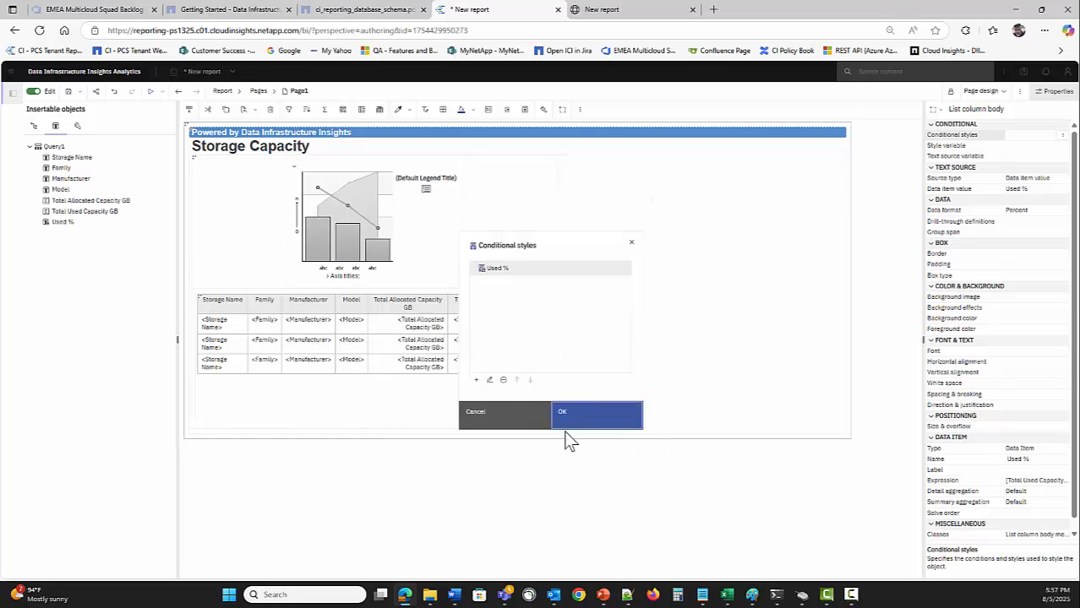
left_click(600, 429)
Run the report as HTML to preview the red-highlighted 93% Used % value
left_click(150, 92)
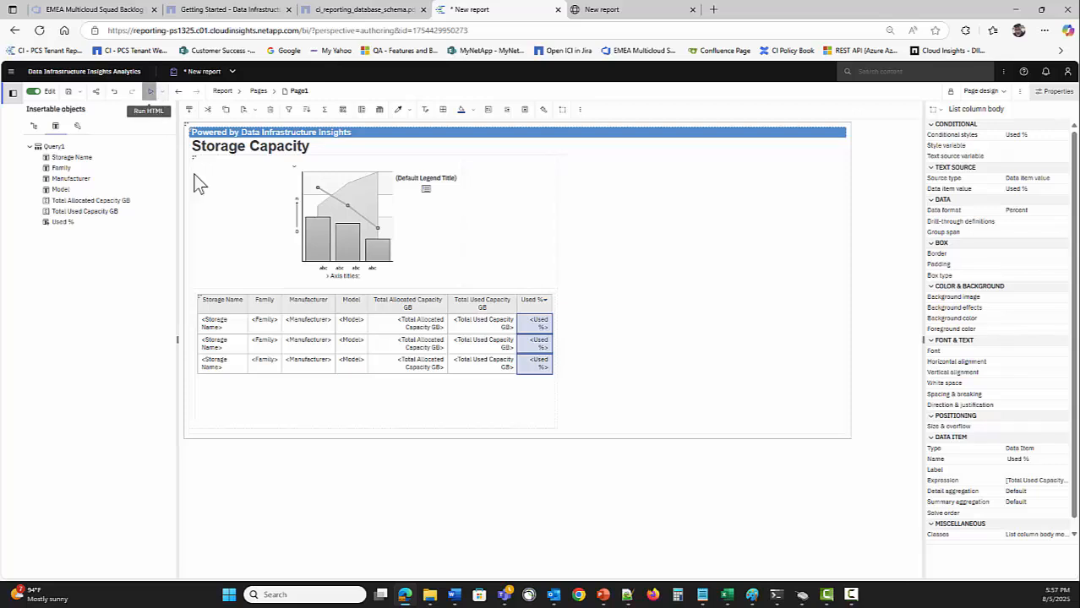